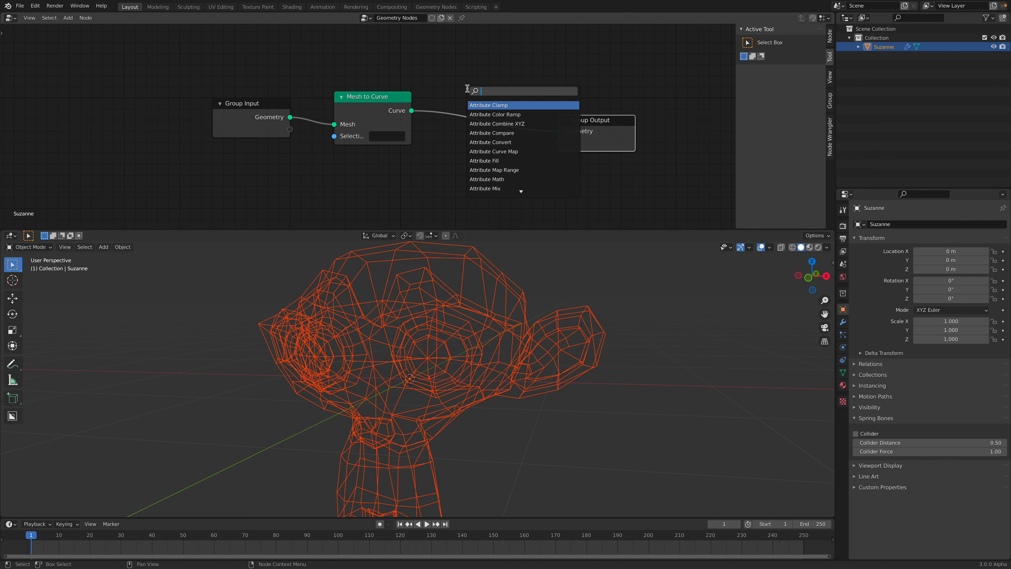
# Step: Insert a Curve to Mesh node on the link between Mesh to Curve and Group Output
pyautogui.write('curve to')
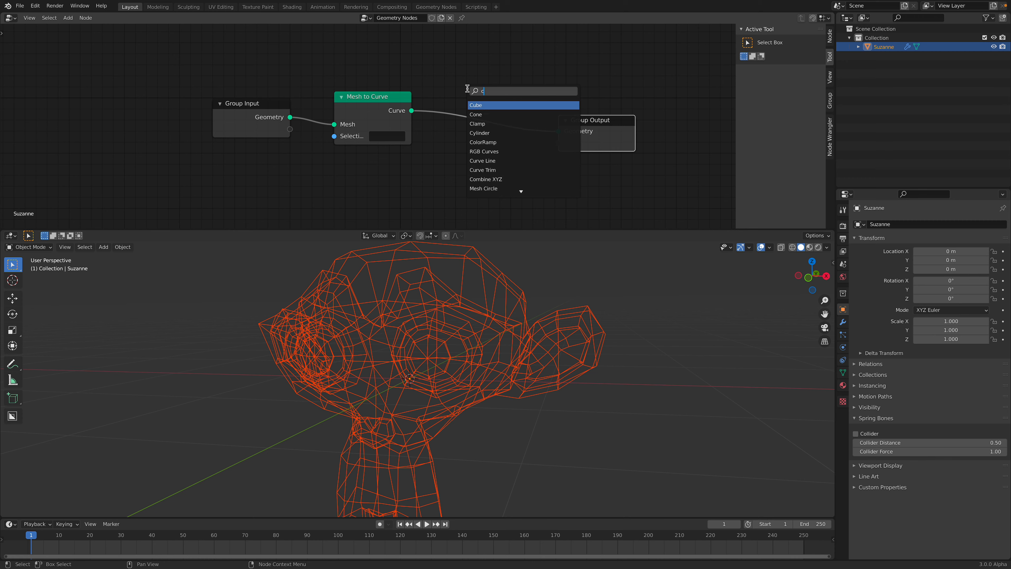
pyautogui.press('Return')
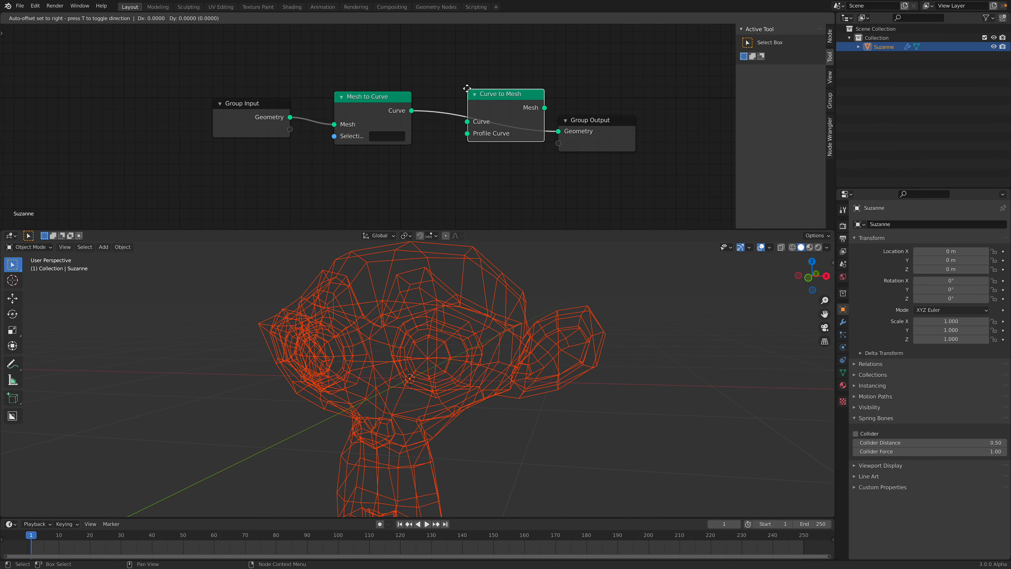
pyautogui.click(468, 88)
# Step: Add a Curve Circle node below Mesh to Curve and connect its Curve output to the Profile Curve input of Curve to Mesh
pyautogui.moveTo(421, 158); pyautogui.dragTo(420, 140, button='middle')
pyautogui.hotkey('shift', 'a')
pyautogui.click(417, 140)
pyautogui.write('circle')
pyautogui.press('Down')
pyautogui.press('Return')
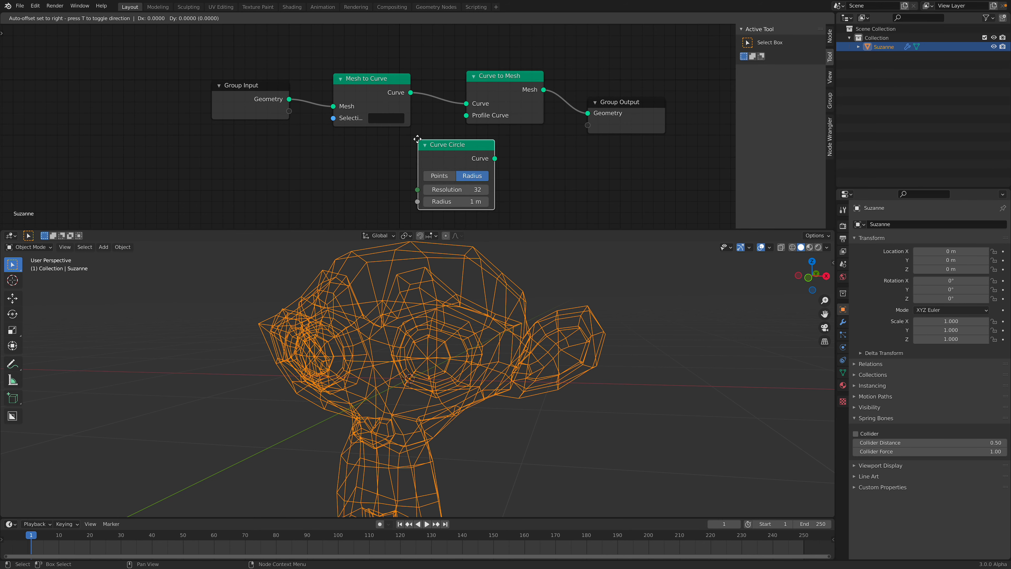
pyautogui.click(385, 144)
pyautogui.moveTo(463, 122); pyautogui.dragTo(466, 115)
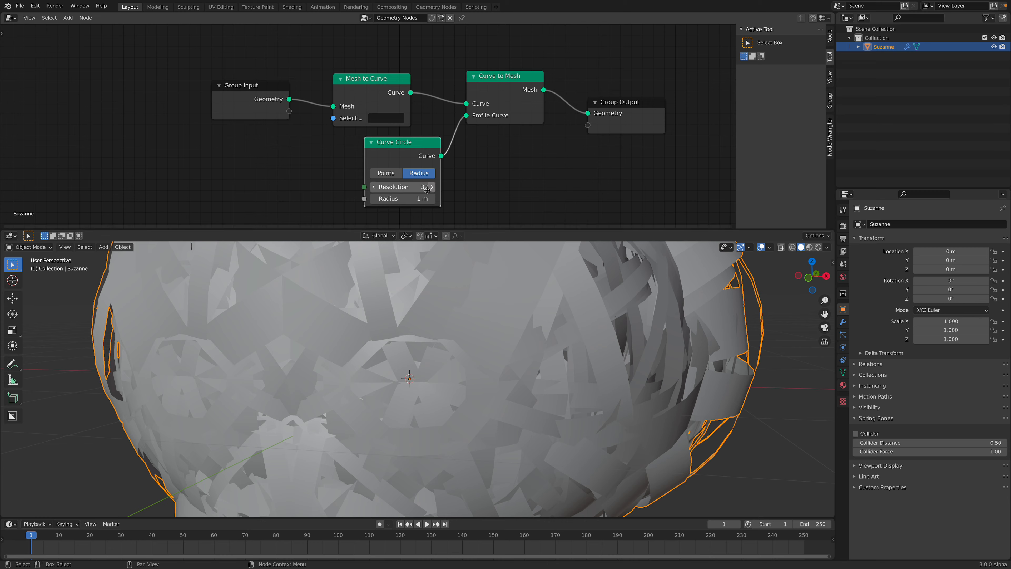
# Step: Set the Curve Circle's resolution to 12 and its radius to 0.02 m
pyautogui.write('12')
pyautogui.press('Return')
pyautogui.moveTo(422, 199); pyautogui.dragTo(373, 199)
pyautogui.moveTo(558, 324); pyautogui.dragTo(553, 319, button='middle')
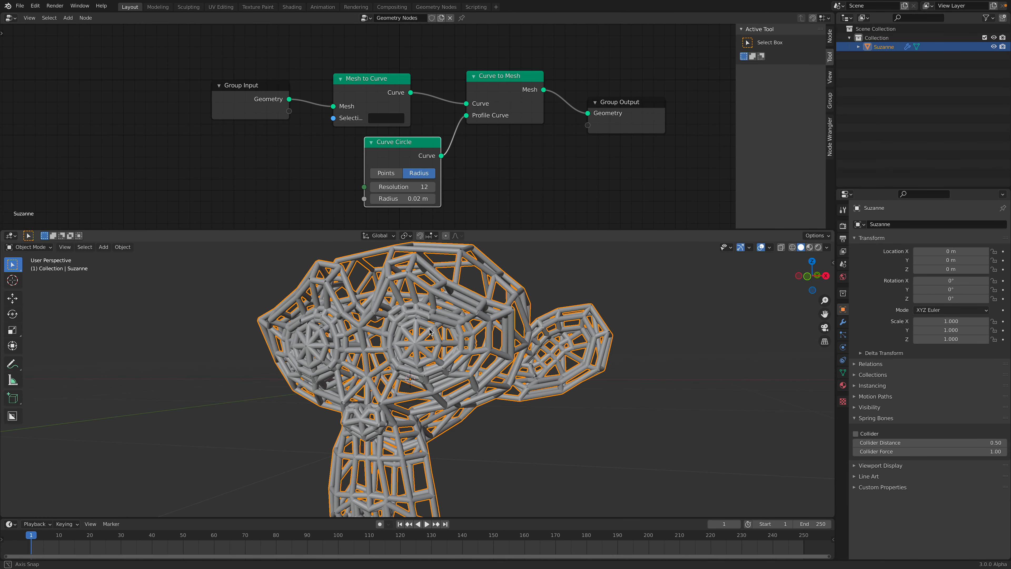
# Step: Save the file to the Desktop as curve_point_001.blend
pyautogui.hotkey('ctrl', 's')
pyautogui.click(405, 502)
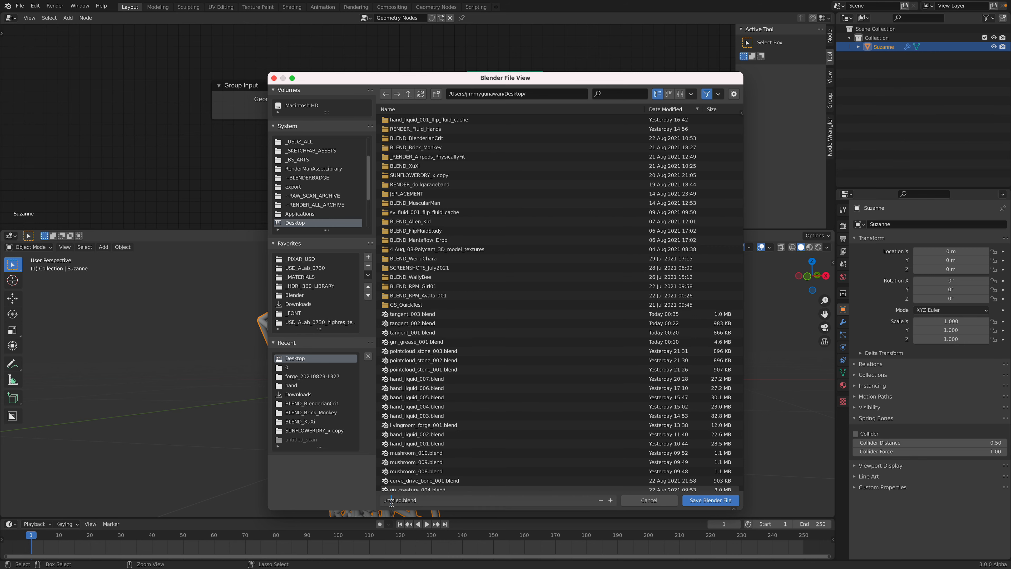
pyautogui.write('curve_point_001')
pyautogui.press('Return')
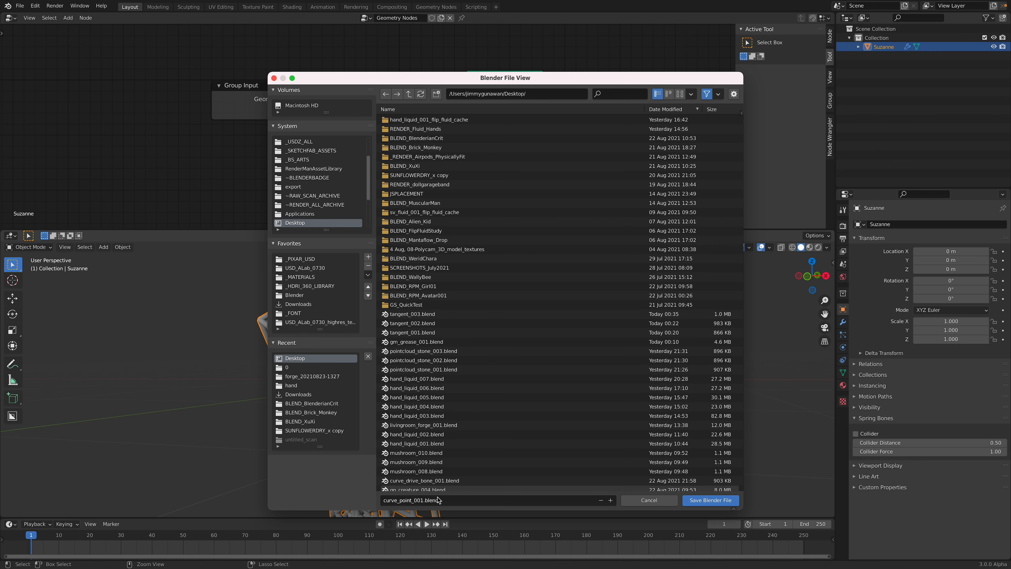
pyautogui.click(687, 499)
# Step: Spread the nodes apart to leave a wide gap between Mesh to Curve and Curve to Mesh
pyautogui.moveTo(355, 98); pyautogui.dragTo(327, 82)
pyautogui.moveTo(259, 94); pyautogui.dragTo(213, 85)
pyautogui.moveTo(401, 156); pyautogui.dragTo(356, 149)
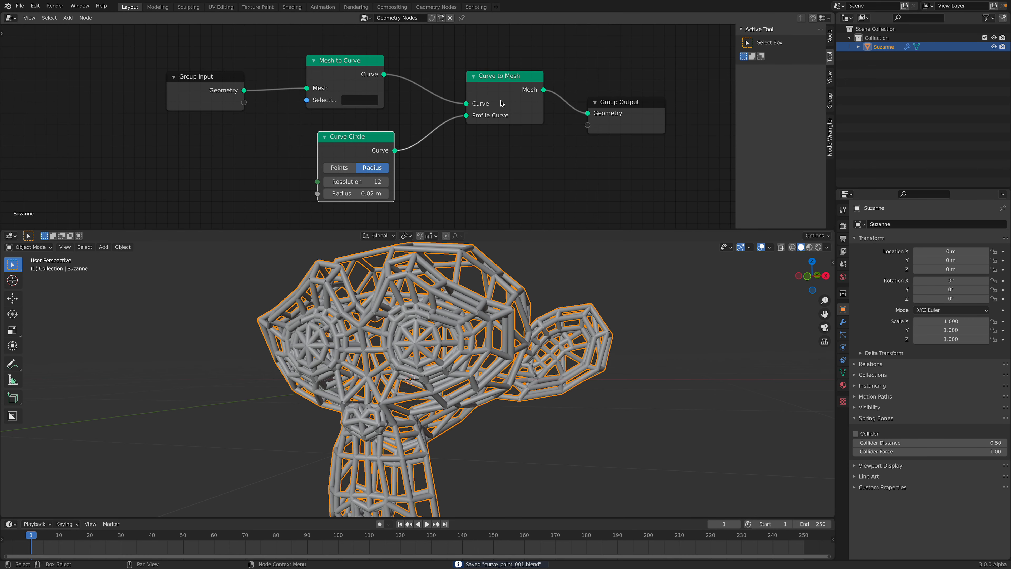
pyautogui.moveTo(485, 109); pyautogui.dragTo(498, 113)
pyautogui.moveTo(625, 104); pyautogui.dragTo(691, 114)
pyautogui.moveTo(529, 91); pyautogui.dragTo(559, 96)
pyautogui.moveTo(339, 62); pyautogui.dragTo(311, 51)
pyautogui.moveTo(338, 147); pyautogui.dragTo(304, 163)
pyautogui.moveTo(219, 78); pyautogui.dragTo(198, 75)
pyautogui.moveTo(289, 59); pyautogui.dragTo(256, 63)
# Step: Insert a Resample Curve node on the link between Mesh to Curve and Curve to Mesh
pyautogui.hotkey('shift', 'a')
pyautogui.write('resampl')
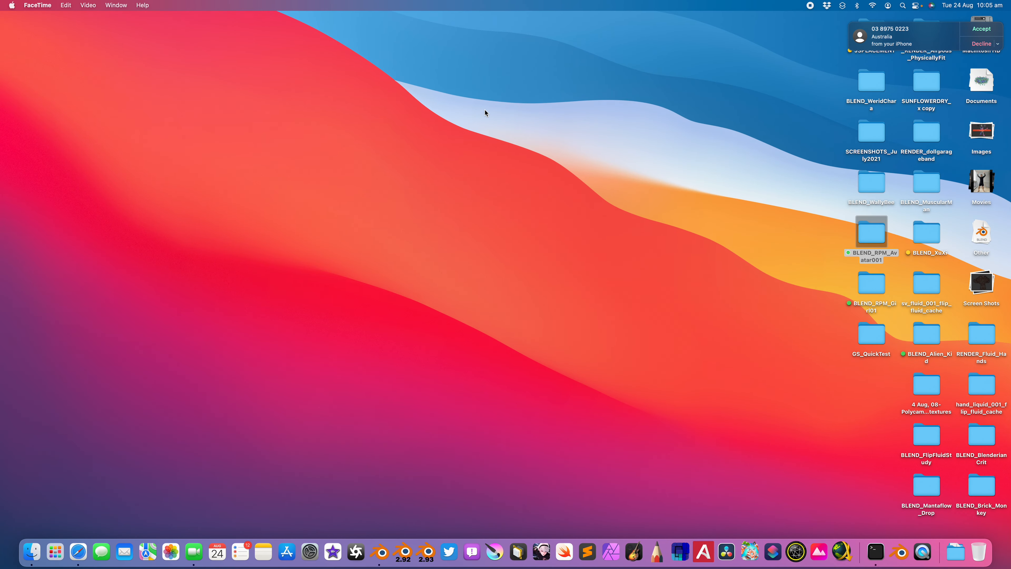
pyautogui.hotkey('ctrl', 'Right')
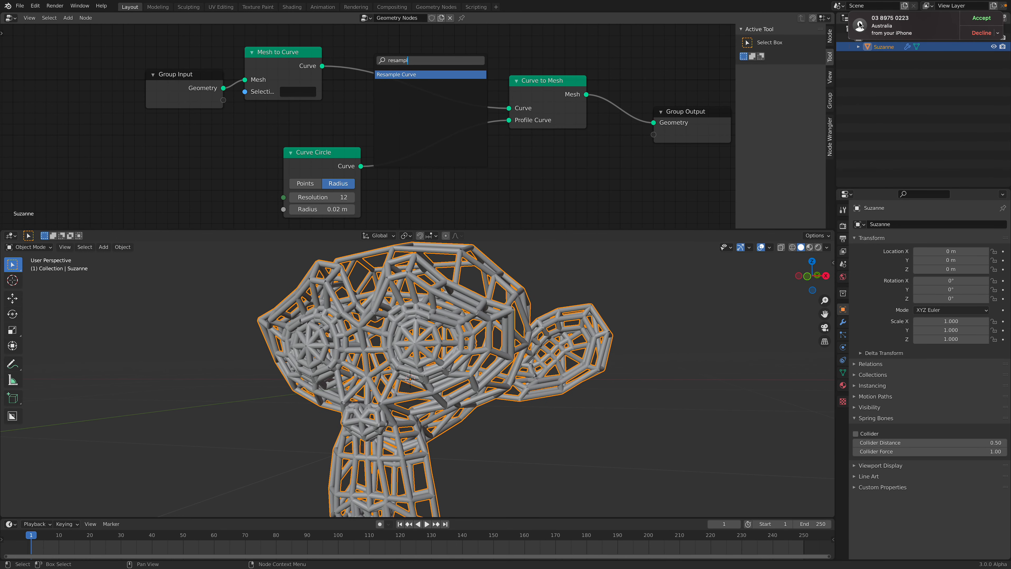
pyautogui.click(420, 72)
pyautogui.click(409, 106)
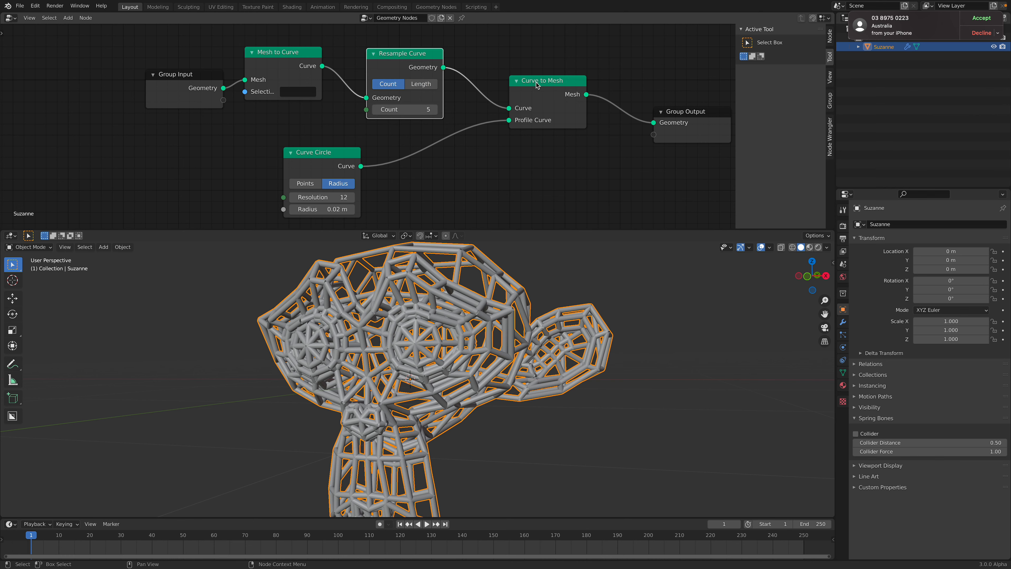
# Step: Make room beside Curve to Mesh and insert an Attribute Randomize node between Resample Curve and Curve to Mesh
pyautogui.moveTo(536, 82); pyautogui.dragTo(576, 101)
pyautogui.hotkey('shift', 'a')
pyautogui.write('srna')
pyautogui.press('BackSpace')
pyautogui.press('BackSpace')
pyautogui.write('andomi')
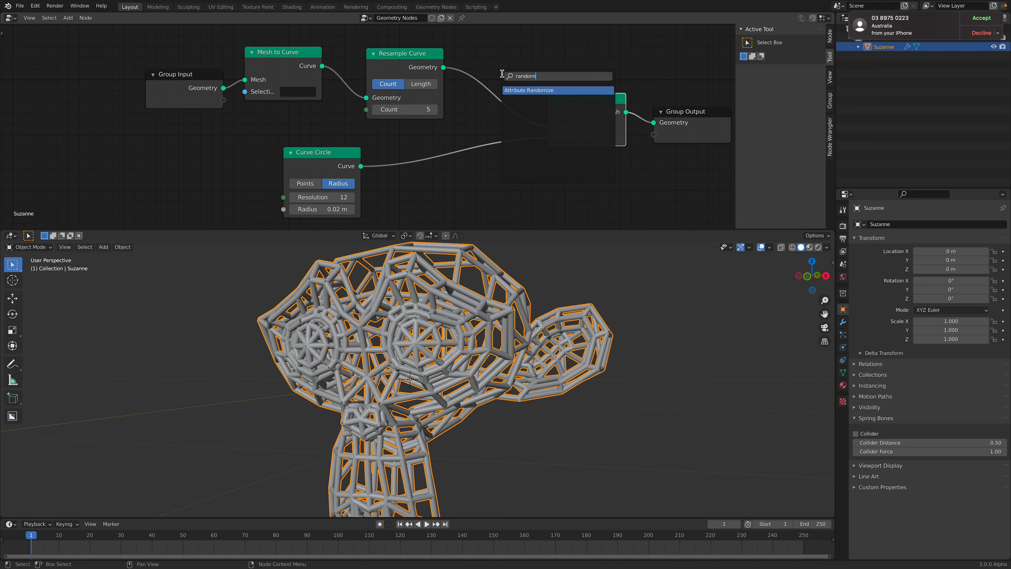
pyautogui.press('Return')
pyautogui.click(465, 39)
# Step: Configure Attribute Randomize as Vector with the Add operation on the position attribute, with all minimum components at -0.020
pyautogui.click(511, 75)
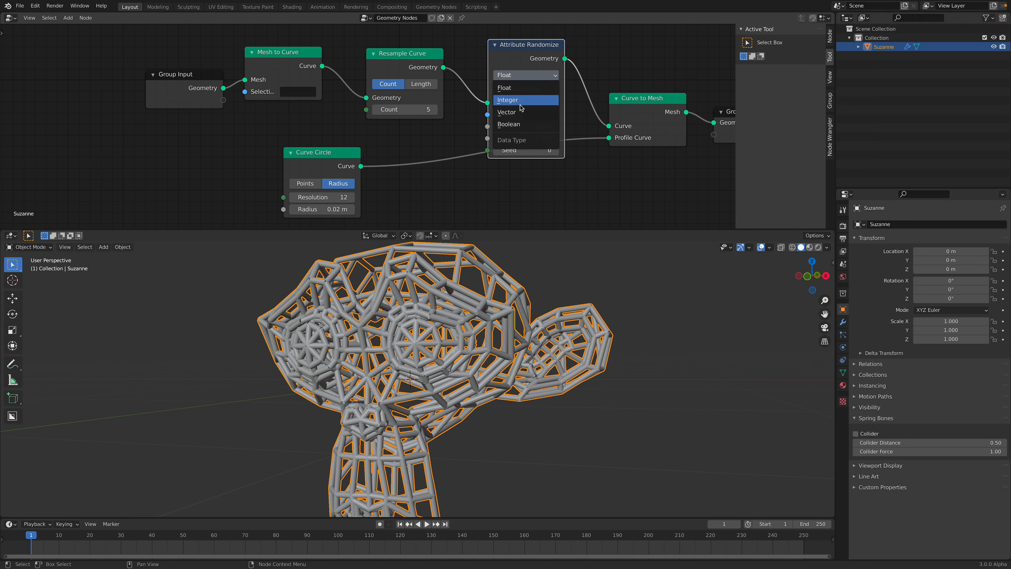
pyautogui.click(500, 104)
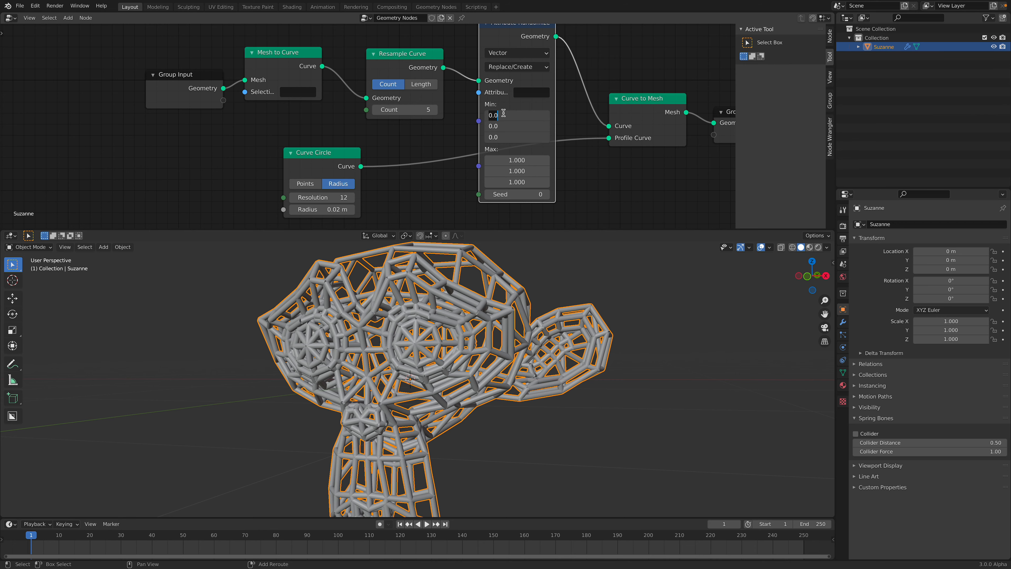
pyautogui.click(517, 66)
pyautogui.click(527, 92)
pyautogui.moveTo(527, 115); pyautogui.dragTo(517, 137)
pyautogui.click(544, 91)
pyautogui.click(534, 127)
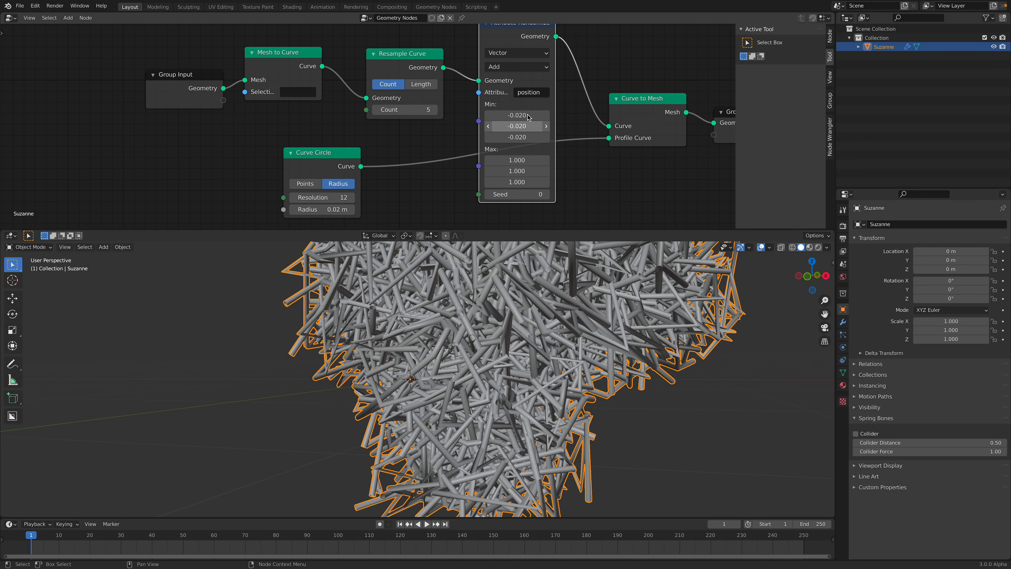
# Step: Set all minimum and maximum components of Attribute Randomize to 0.05
pyautogui.click(517, 115)
pyautogui.write('0.05')
pyautogui.press('Return')
pyautogui.click(504, 162)
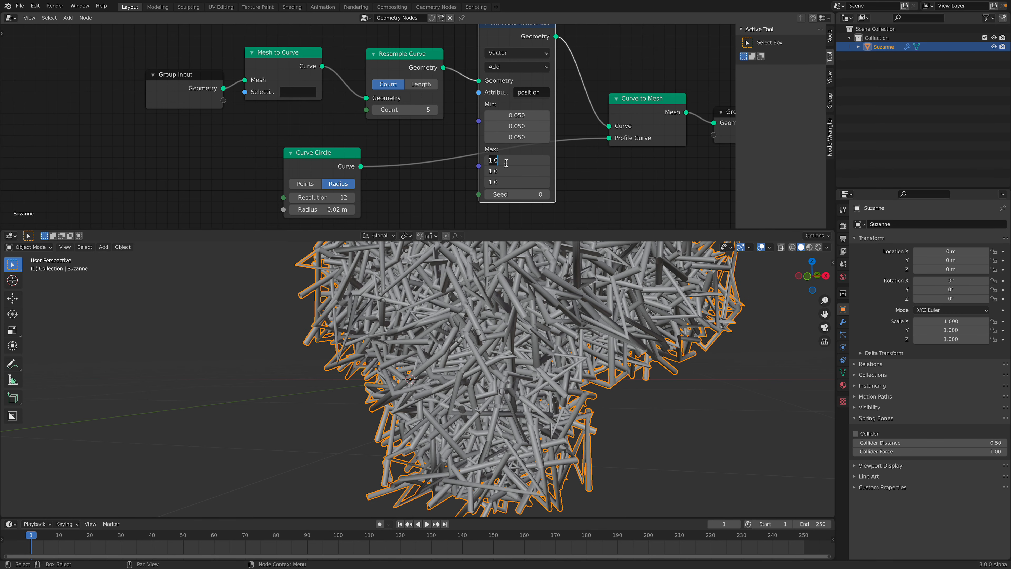
pyautogui.write('0.05')
pyautogui.press('Return')
# Step: Set the Attribute Randomize seed to 72 and all its maximum components to 0.130
pyautogui.moveTo(517, 194); pyautogui.dragTo(537, 194)
pyautogui.moveTo(516, 159); pyautogui.dragTo(549, 181)
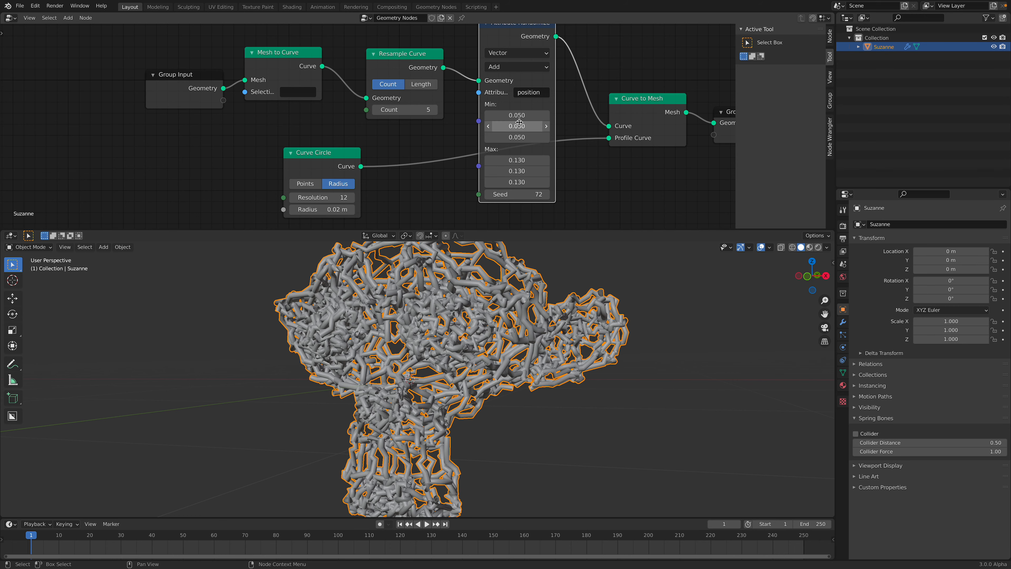
pyautogui.scroll(-3, 589, 334)
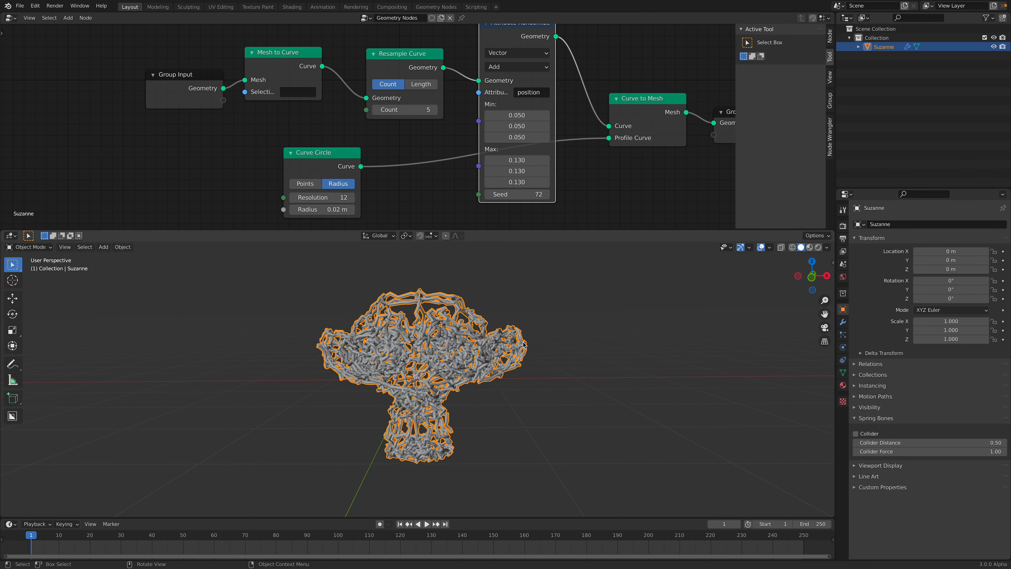
pyautogui.scroll(2, 523, 345)
pyautogui.moveTo(463, 350)
pyautogui.mouseDown(button='middle')
pyautogui.moveTo(353, 356)
pyautogui.moveTo(466, 351)
pyautogui.mouseUp(button='middle')
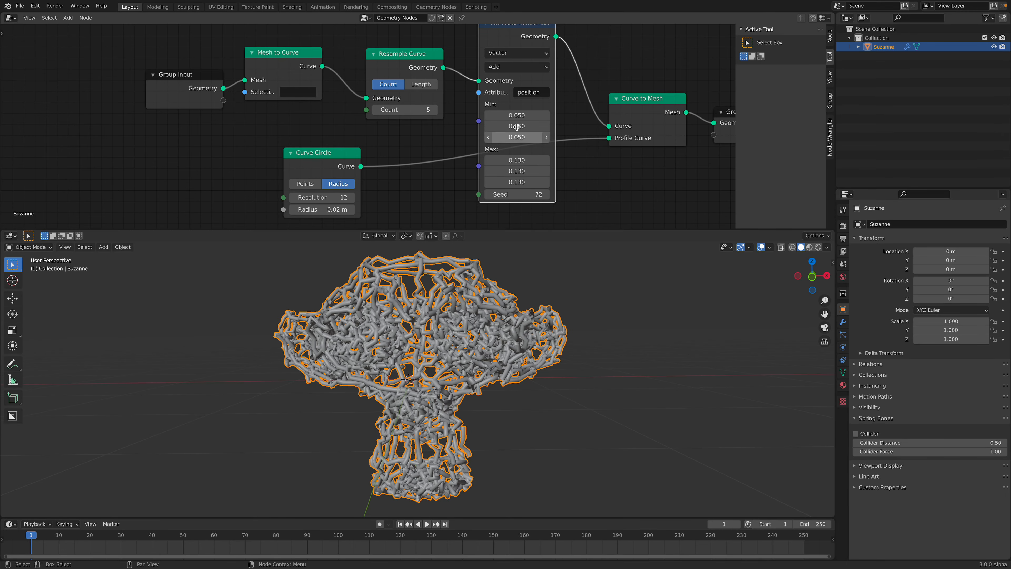
# Step: Change the Attribute Randomize seed to 150 and check the new tube arrangement on the monkey head
pyautogui.moveTo(516, 194); pyautogui.dragTo(548, 194)
pyautogui.moveTo(492, 321)
pyautogui.mouseDown(button='middle')
pyautogui.moveTo(476, 339)
pyautogui.moveTo(503, 336)
pyautogui.mouseUp(button='middle')
pyautogui.scroll(-3, 332, 106)
pyautogui.moveTo(332, 106); pyautogui.dragTo(288, 108, button='middle')
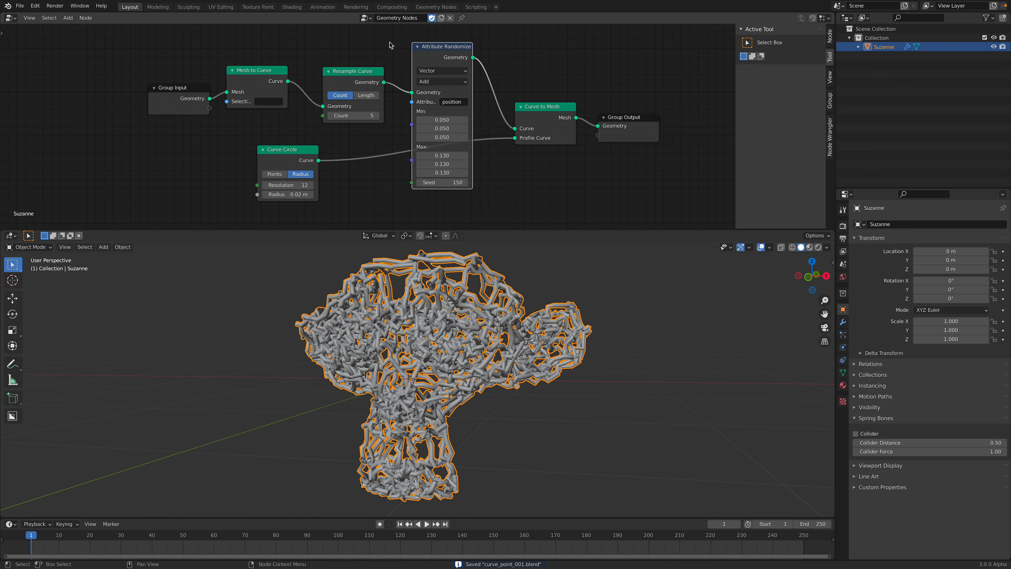
# Step: Save an incremented copy of the file as curve_point_002.blend
pyautogui.click(19, 6)
pyautogui.click(45, 74)
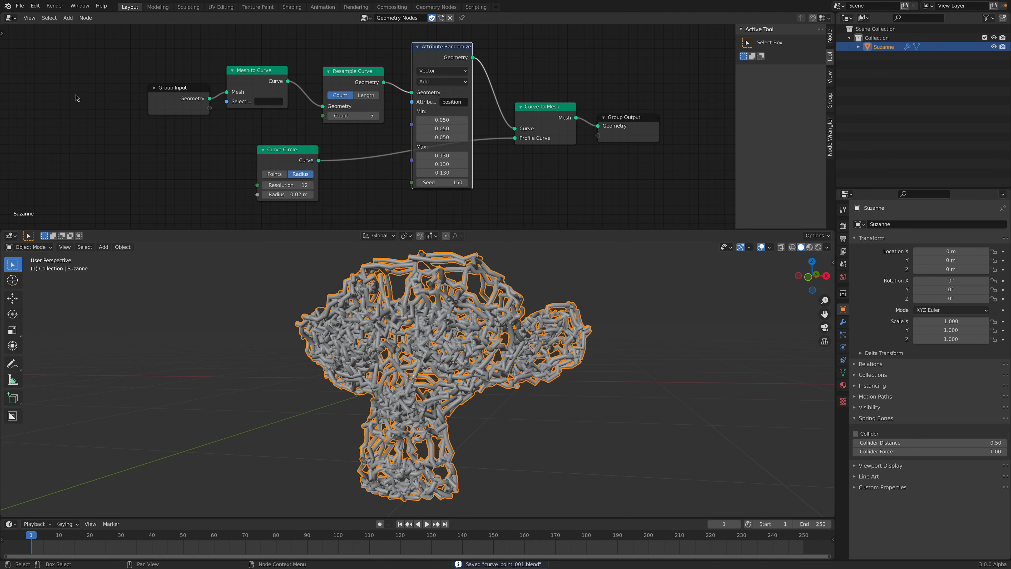
pyautogui.click(610, 501)
pyautogui.click(710, 500)
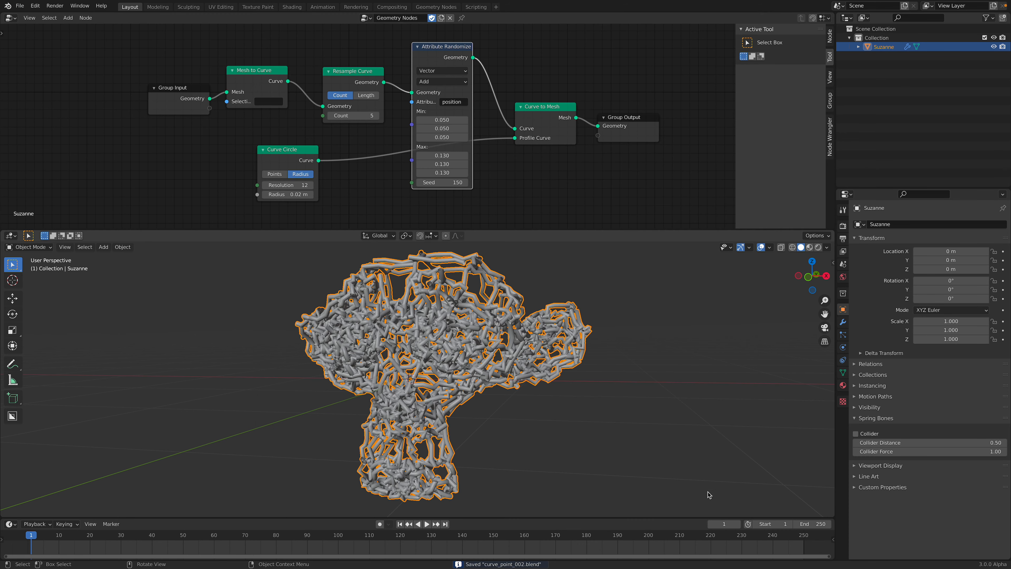
# Step: Delete the Curve to Mesh and Curve Circle nodes and connect Attribute Randomize directly to Group Output
pyautogui.moveTo(524, 116)
pyautogui.mouseDown()
pyautogui.moveTo(538, 113)
pyautogui.moveTo(521, 127)
pyautogui.mouseUp()
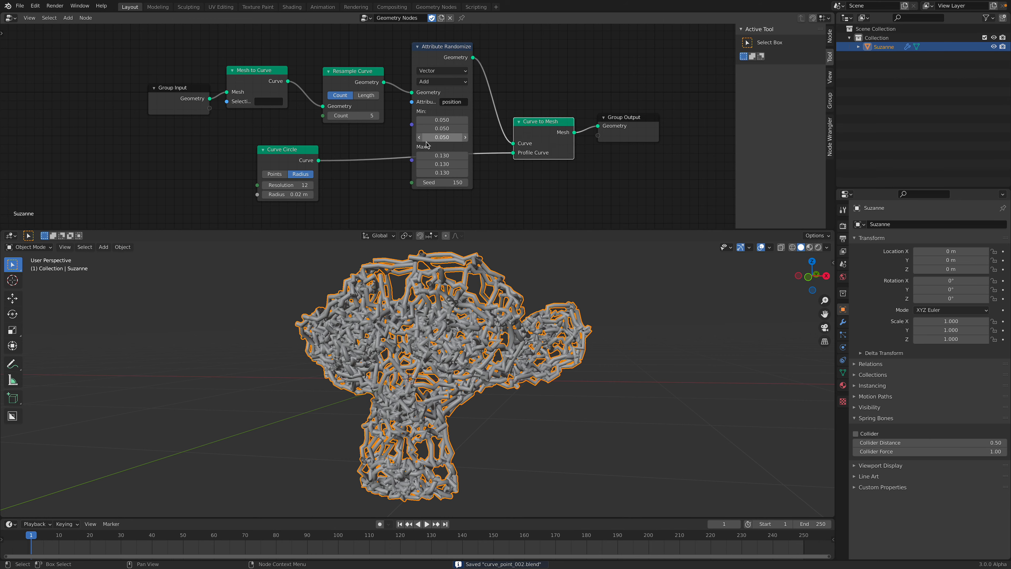
pyautogui.press('x')
pyautogui.click(311, 154)
pyautogui.press('x')
pyautogui.moveTo(474, 58); pyautogui.dragTo(602, 128)
pyautogui.moveTo(609, 123); pyautogui.dragTo(588, 119)
pyautogui.moveTo(376, 293)
pyautogui.mouseDown(button='middle')
pyautogui.moveTo(388, 294)
pyautogui.moveTo(368, 296)
pyautogui.mouseUp(button='middle')
pyautogui.moveTo(425, 332); pyautogui.dragTo(505, 346, button='middle')
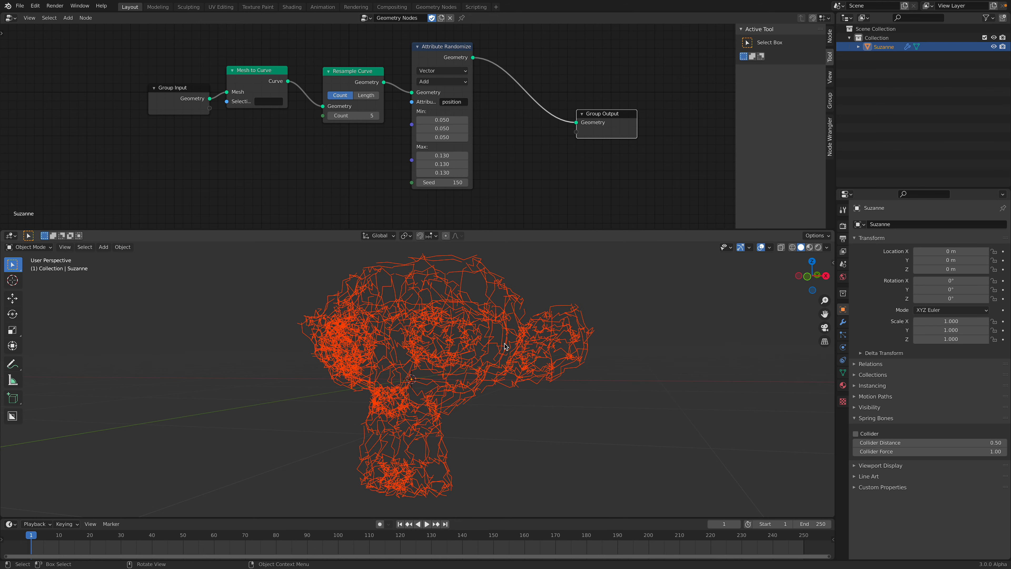
# Step: Insert a Curve to Points node on the link between Attribute Randomize and Group Output
pyautogui.moveTo(614, 121); pyautogui.dragTo(591, 140, button='middle')
pyautogui.moveTo(591, 133); pyautogui.dragTo(613, 134)
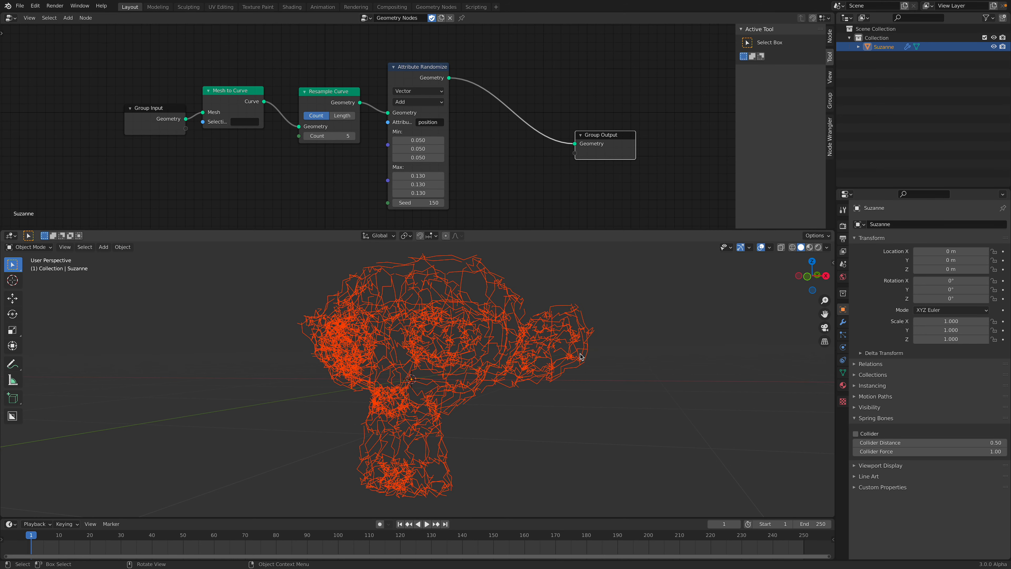
pyautogui.hotkey('shift', 'a')
pyautogui.click(507, 101)
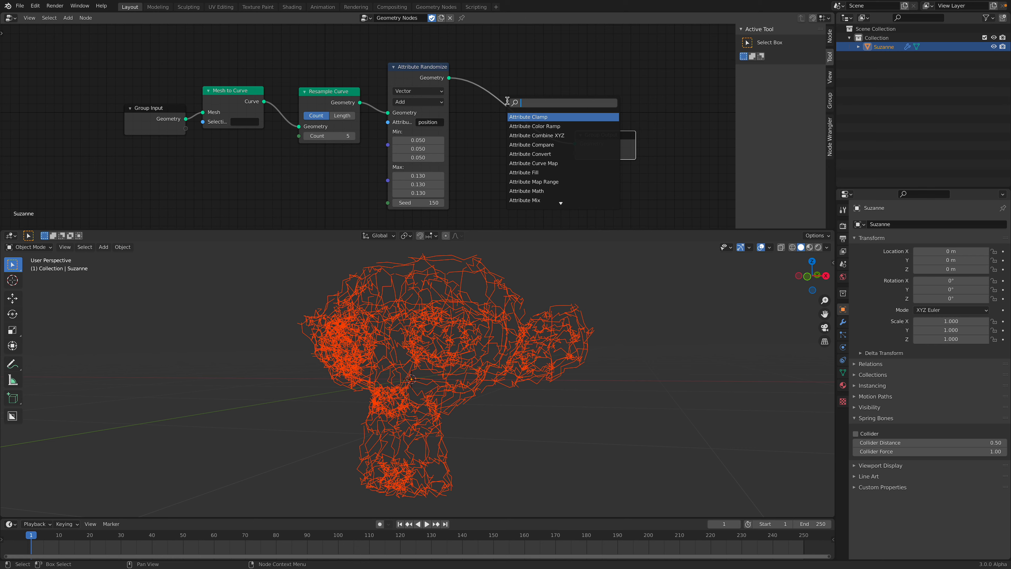
pyautogui.write('curve to')
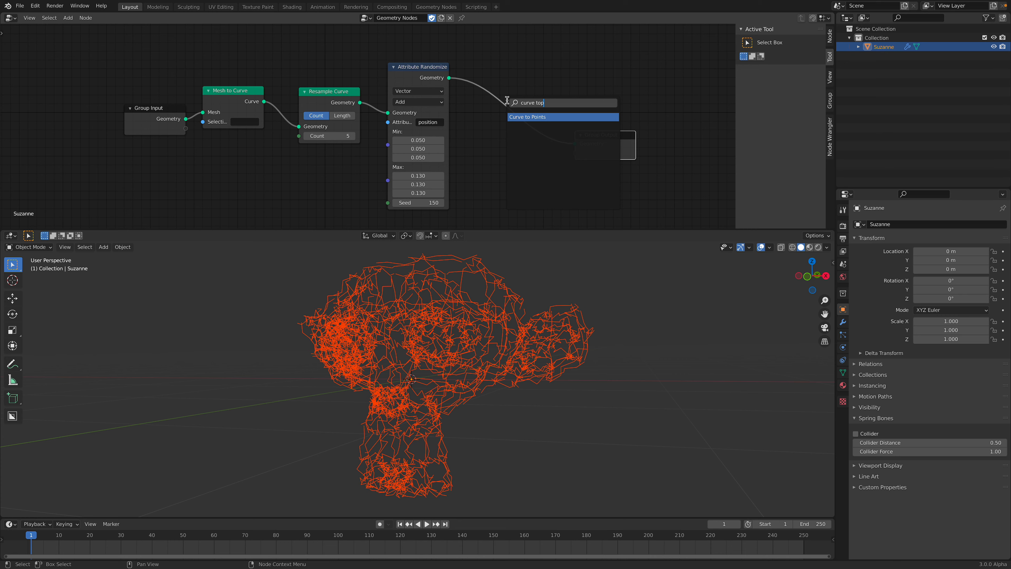
pyautogui.write('p')
pyautogui.click(523, 116)
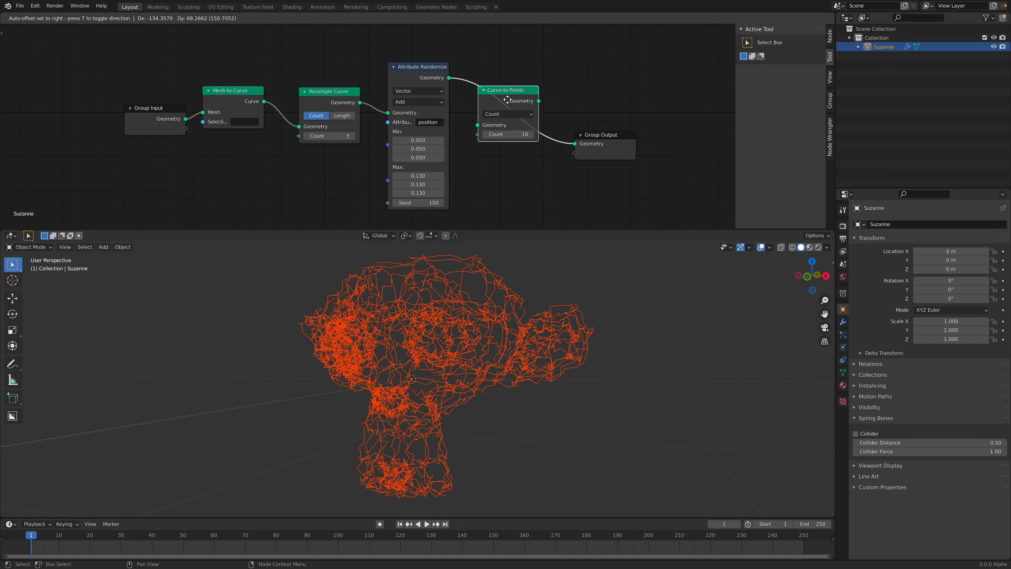
pyautogui.click(513, 104)
# Step: Split the 3D viewport vertically and turn the new area into a Spreadsheet editor
pyautogui.moveTo(831, 233); pyautogui.dragTo(581, 240)
pyautogui.click(592, 237)
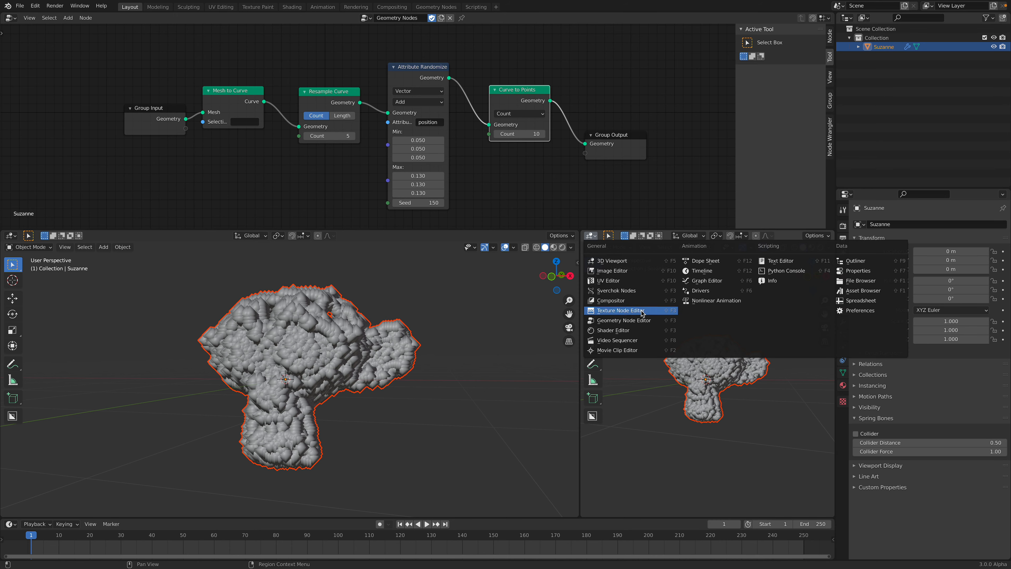
pyautogui.click(863, 291)
pyautogui.scroll(5, 570, 297)
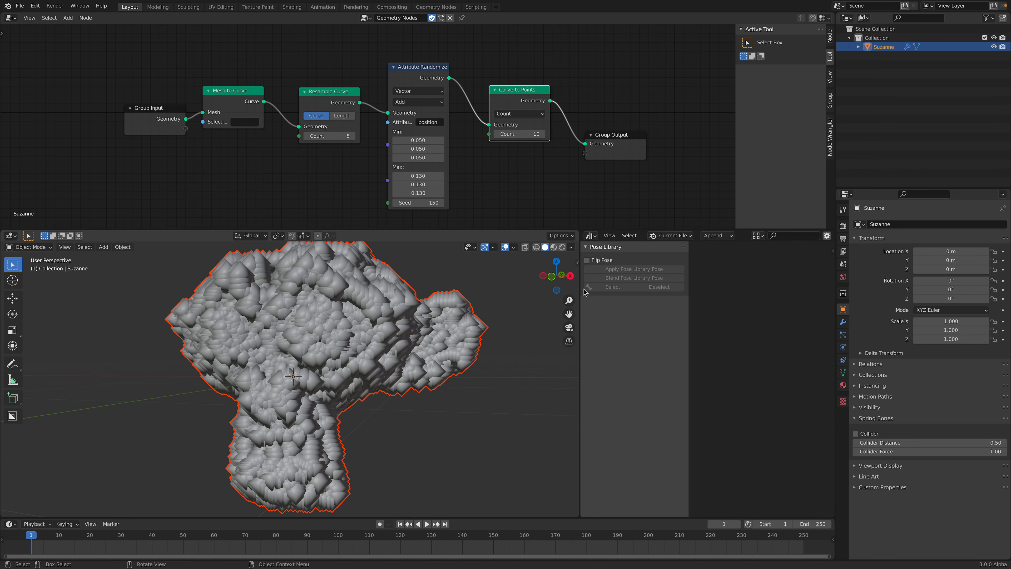
pyautogui.click(592, 235)
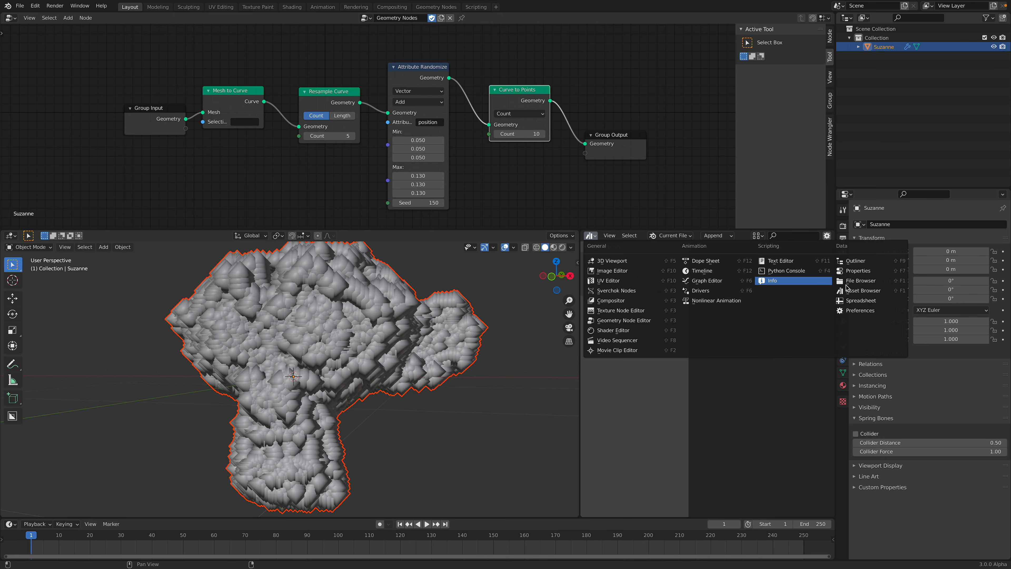
pyautogui.click(860, 301)
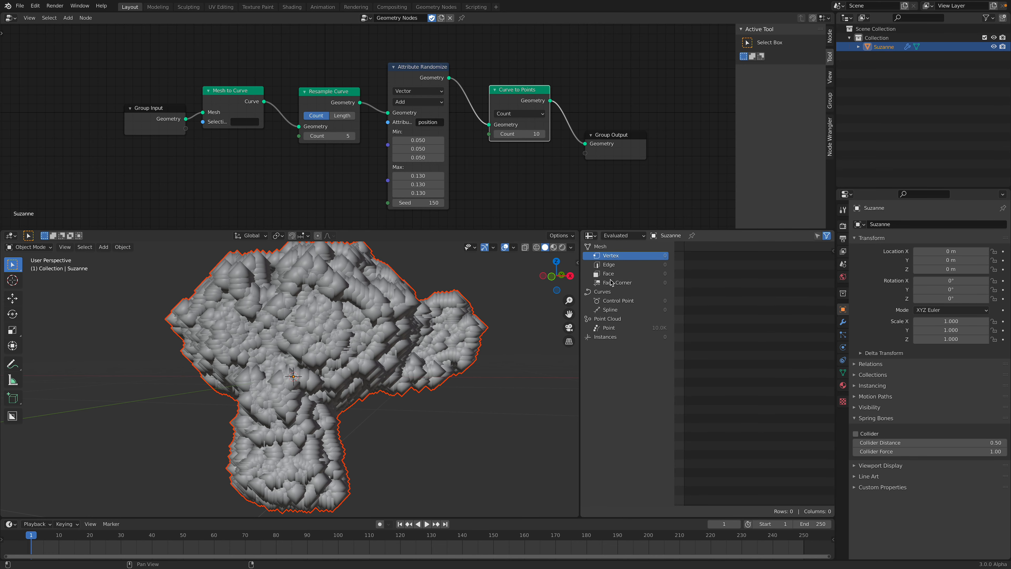
# Step: Display the Point Cloud's point data in a widened spreadsheet area and save the file
pyautogui.click(613, 327)
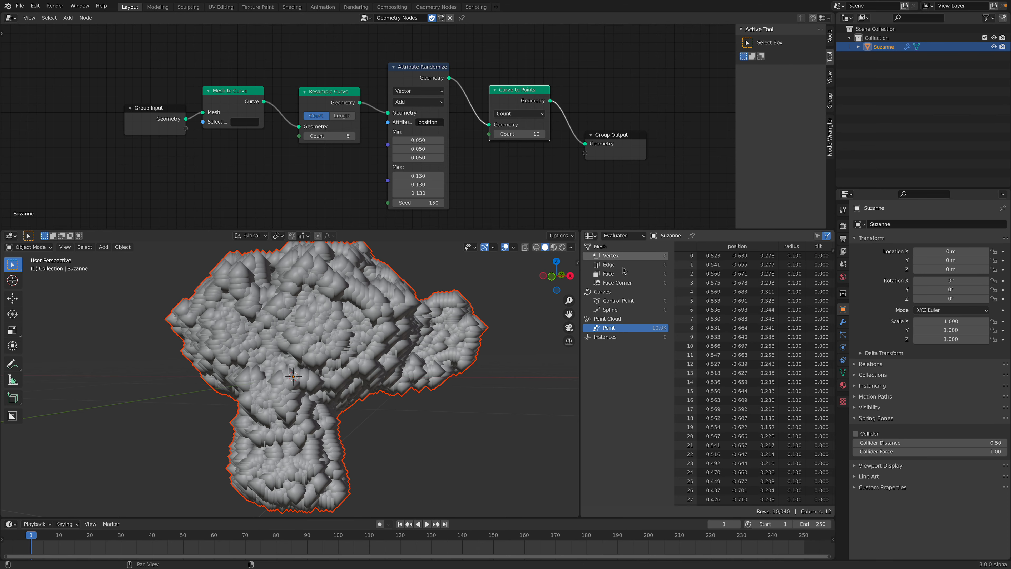
pyautogui.moveTo(581, 272); pyautogui.dragTo(436, 275)
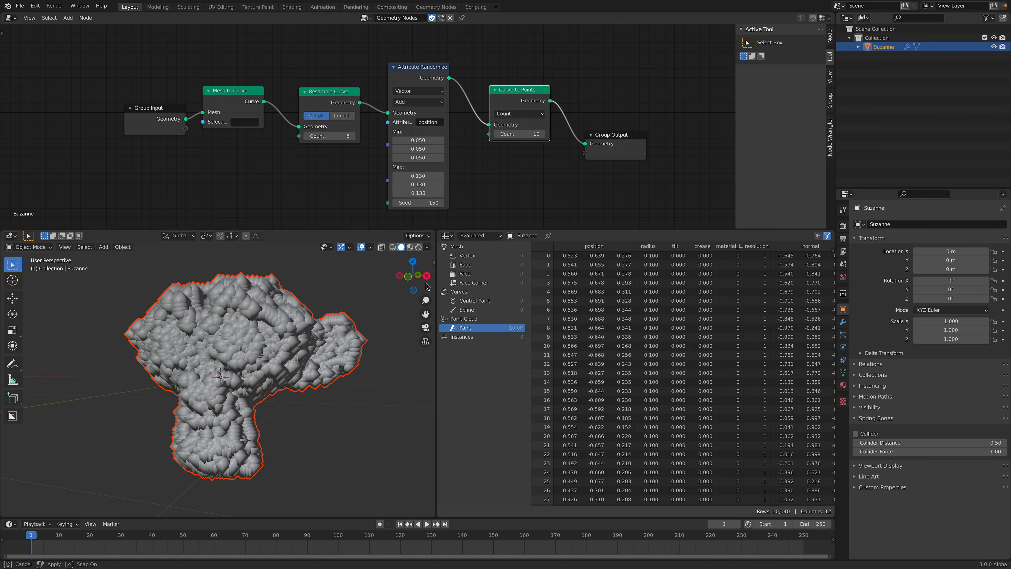
pyautogui.hotkey('ctrl', 's')
pyautogui.moveTo(319, 318); pyautogui.dragTo(301, 318, button='middle')
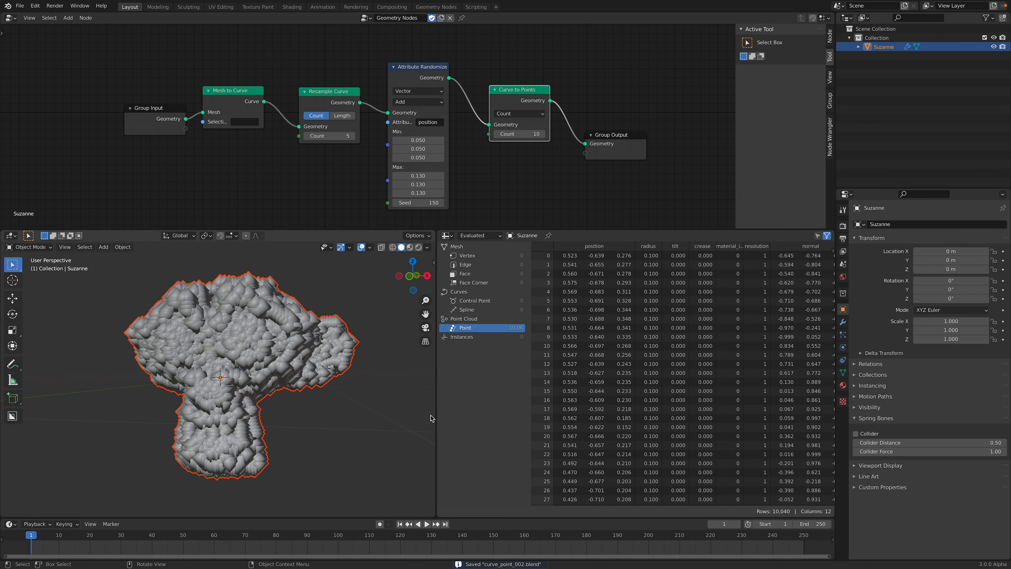
# Step: Widen the spreadsheet area and examine all of its point attribute columns, from position through normal, tangent and rotation to cyclic
pyautogui.moveTo(436, 403); pyautogui.dragTo(356, 404)
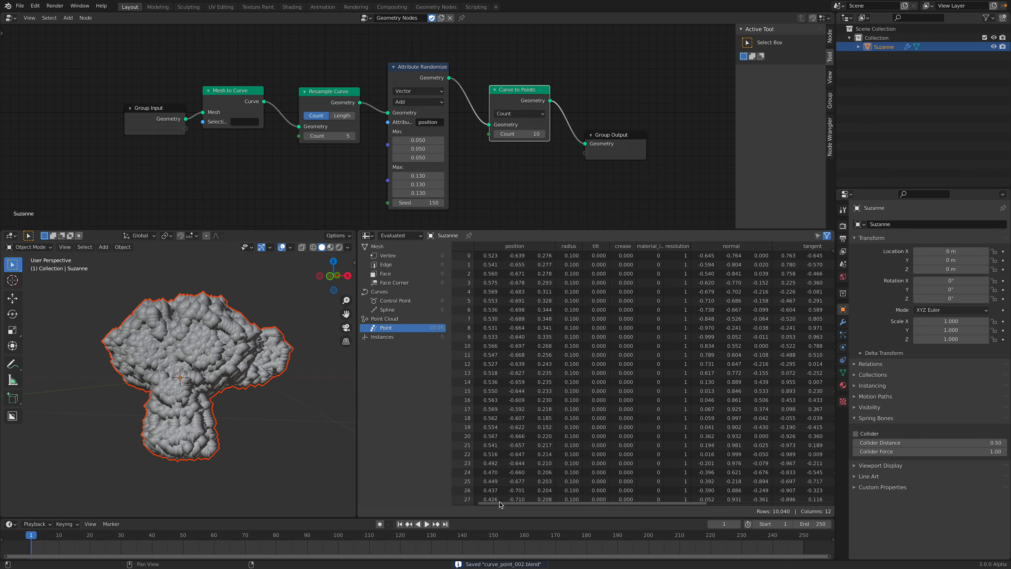
pyautogui.moveTo(504, 506); pyautogui.dragTo(629, 505)
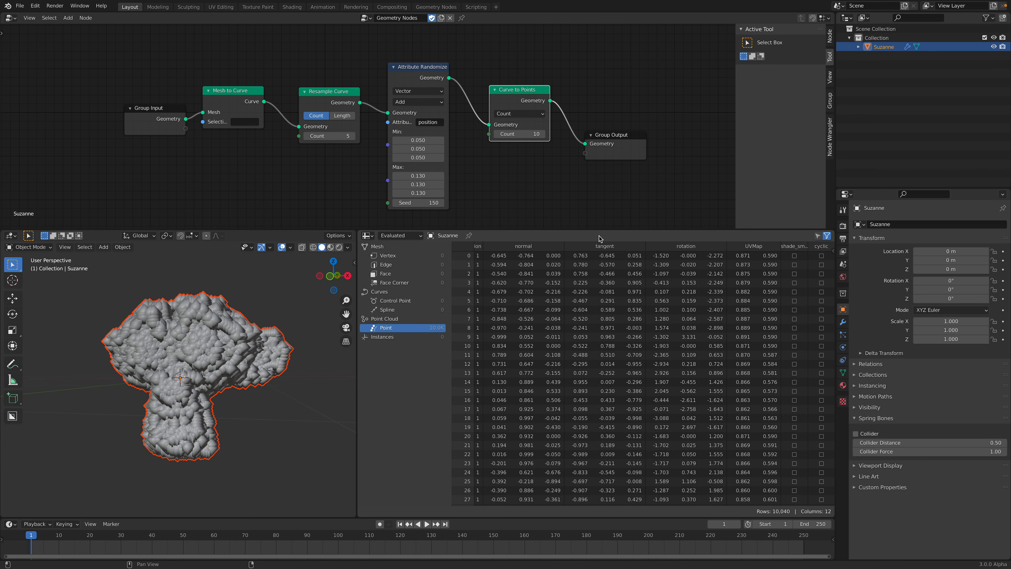
pyautogui.moveTo(686, 503); pyautogui.dragTo(549, 503)
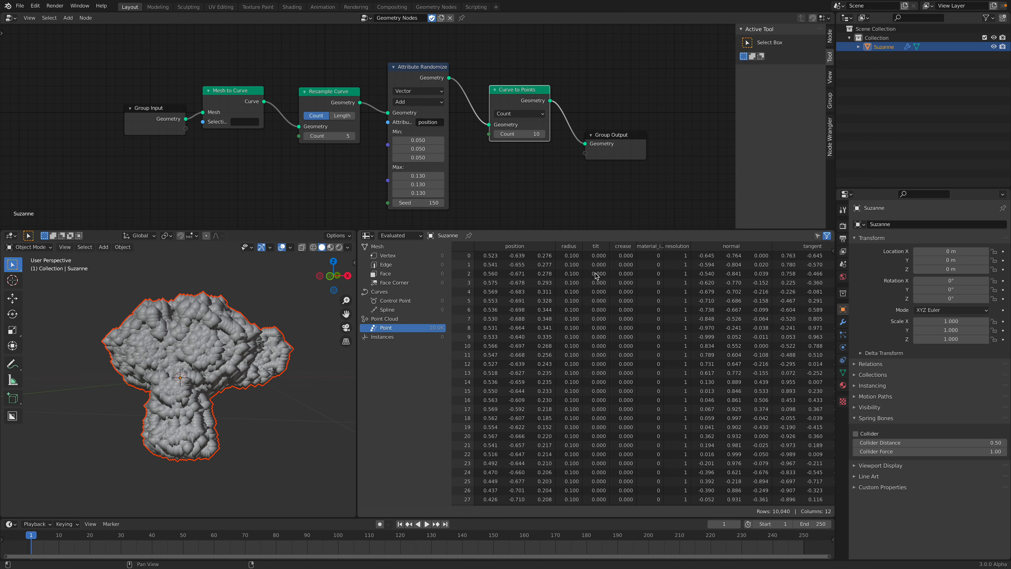
# Step: Set the Curve to Points count to 5, with Group Output moved farther away, and save the file
pyautogui.moveTo(610, 133); pyautogui.dragTo(655, 149)
pyautogui.moveTo(519, 95); pyautogui.dragTo(534, 90)
pyautogui.scroll(1, 505, 95)
pyautogui.moveTo(506, 95); pyautogui.dragTo(430, 94, button='middle')
pyautogui.press('Return')
pyautogui.moveTo(604, 156); pyautogui.dragTo(657, 155)
pyautogui.hotkey('ctrl', 's')
# Step: Add a cylinder mesh to the scene and scale its geometry down to a small size in Edit Mode
pyautogui.moveTo(295, 307); pyautogui.dragTo(237, 307, button='middle')
pyautogui.click(237, 307)
pyautogui.hotkey('shift', 'a')
pyautogui.moveTo(237, 305)
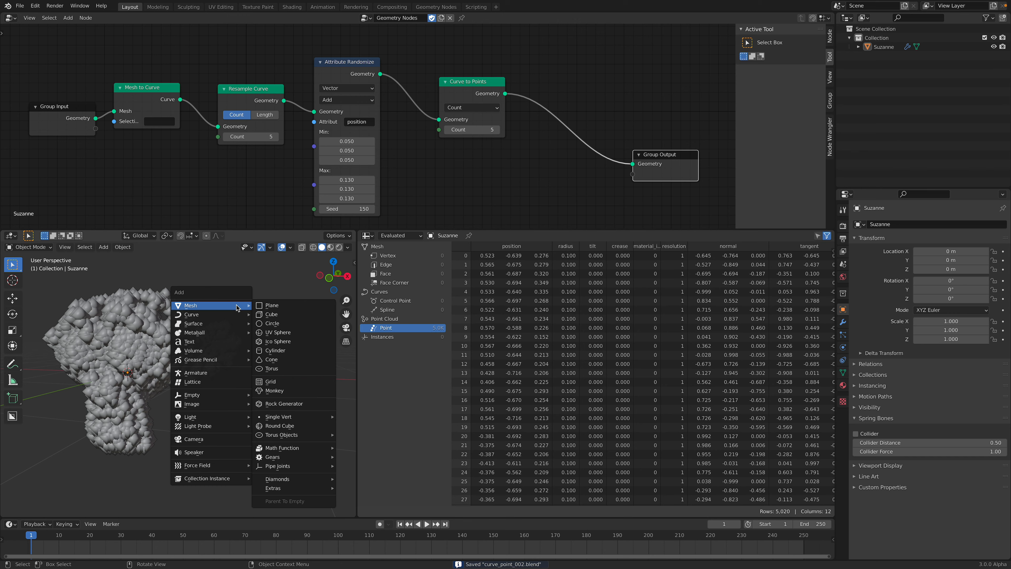
pyautogui.click(275, 351)
pyautogui.press('Tab')
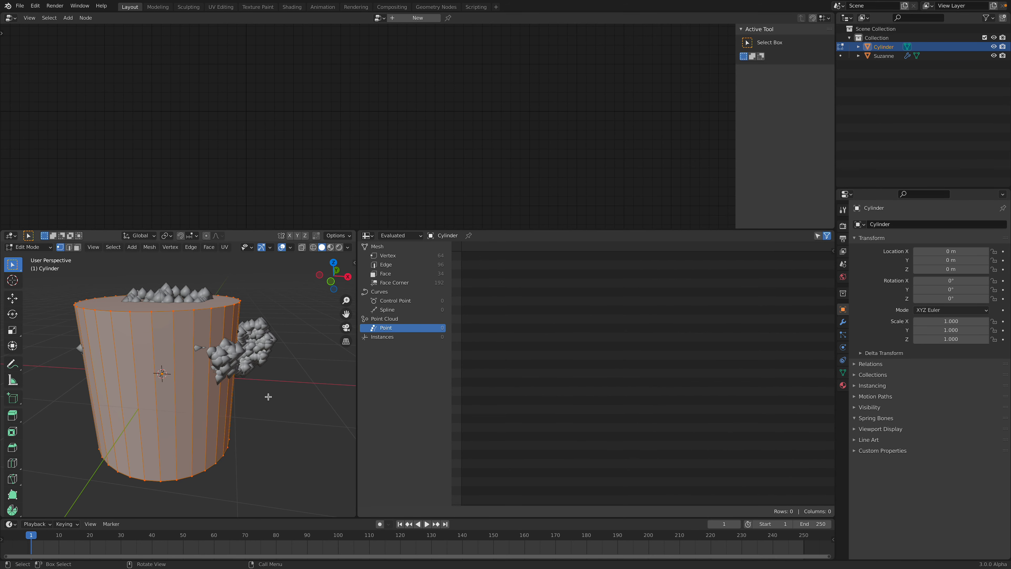
pyautogui.press('Tab')
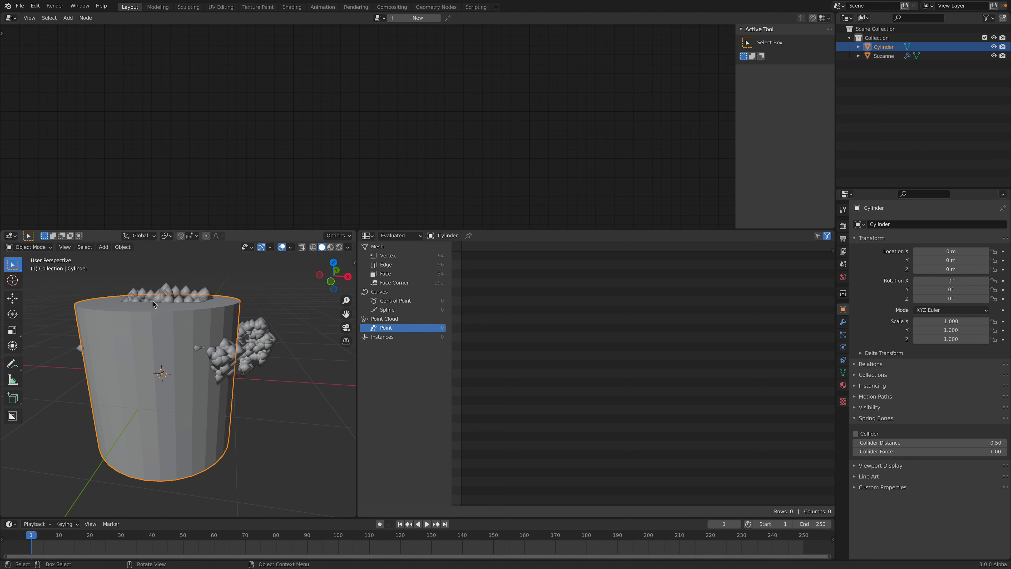
pyautogui.press('Tab')
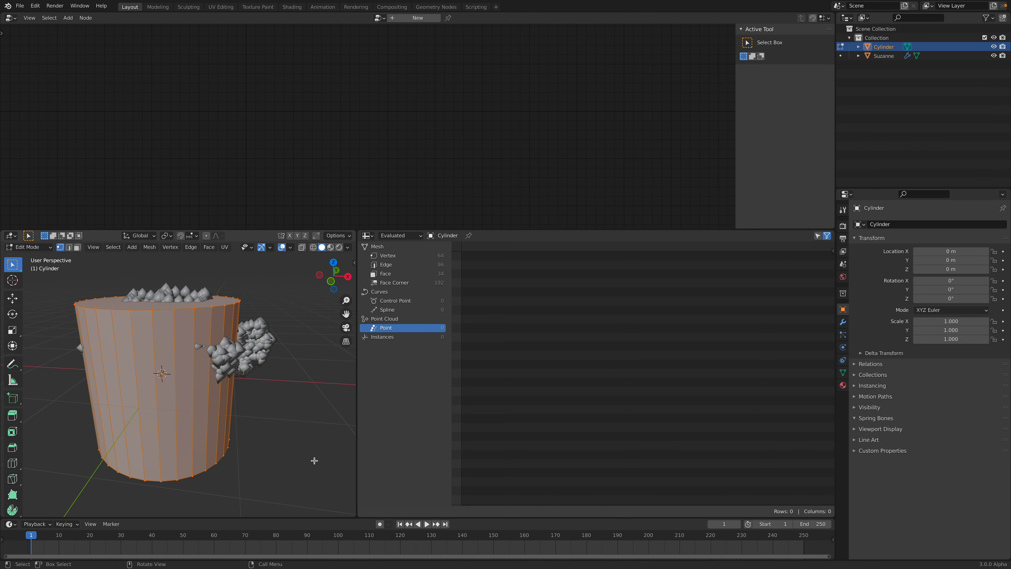
pyautogui.press('s')
pyautogui.press('Return')
pyautogui.press('Tab')
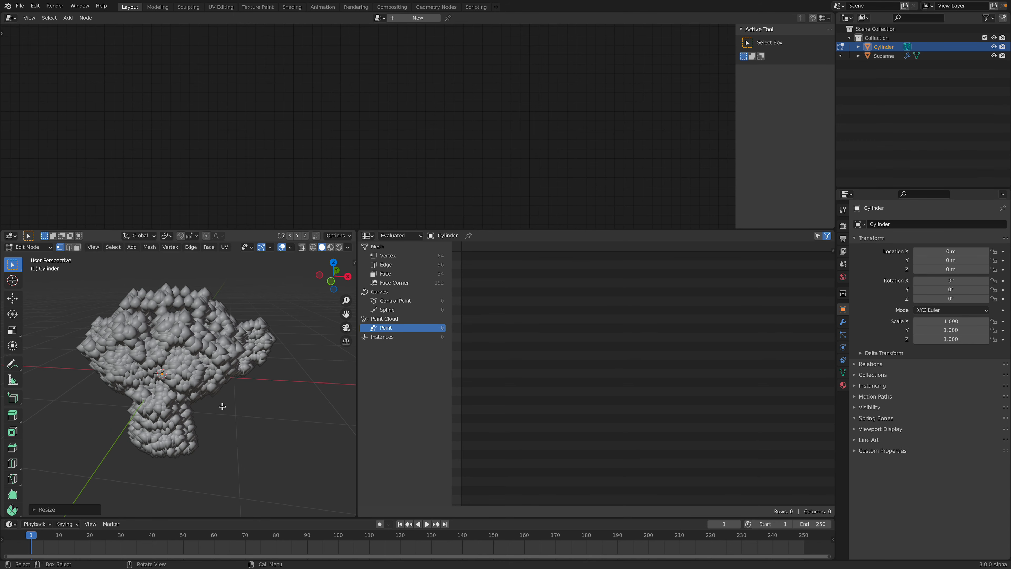
# Step: Move the small cylinder along X to about 1.37 m and hide it in the viewport
pyautogui.press('g')
pyautogui.press('x')
pyautogui.click(295, 398)
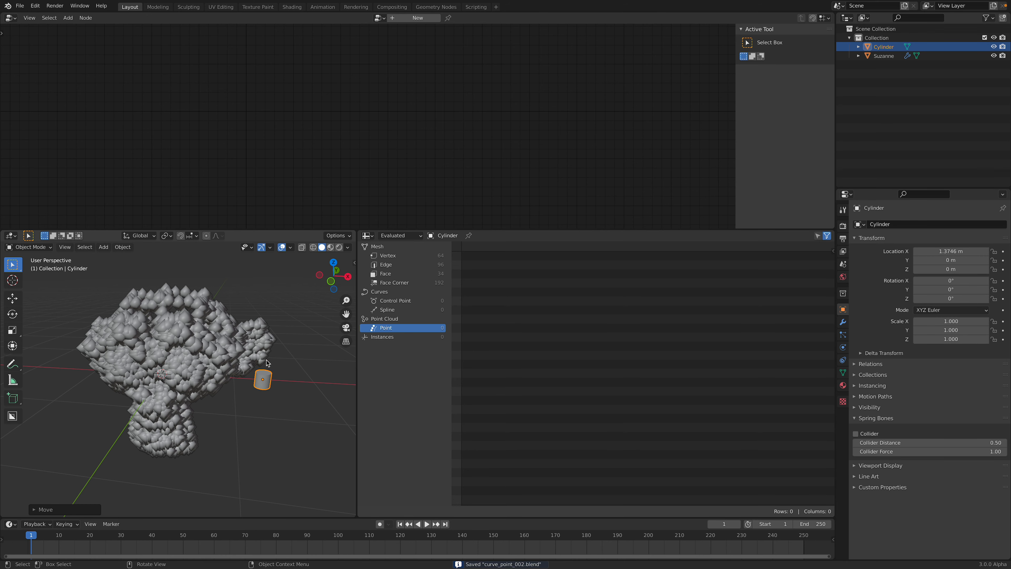
pyautogui.click(994, 47)
# Step: Select Suzanne and insert a Point Instance node between Curve to Points and Group Output
pyautogui.scroll(3, 238, 303)
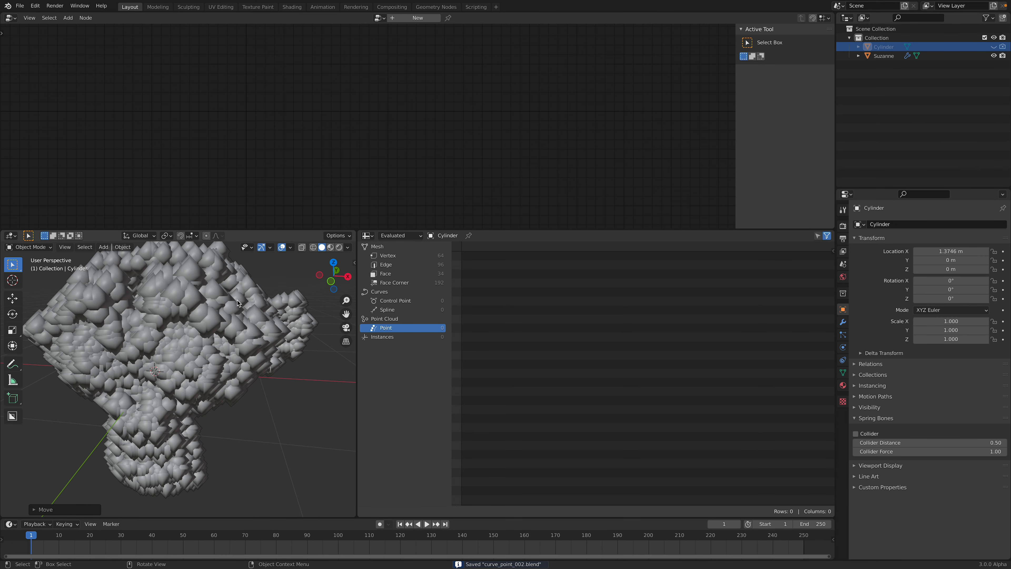
pyautogui.click(884, 56)
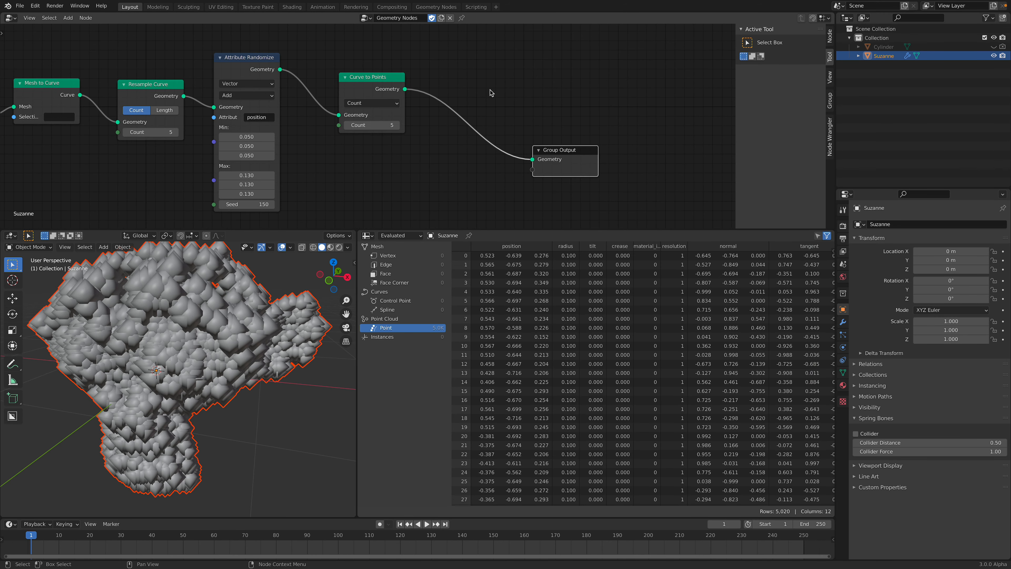
pyautogui.moveTo(557, 147); pyautogui.dragTo(584, 148)
pyautogui.hotkey('shift', 'a')
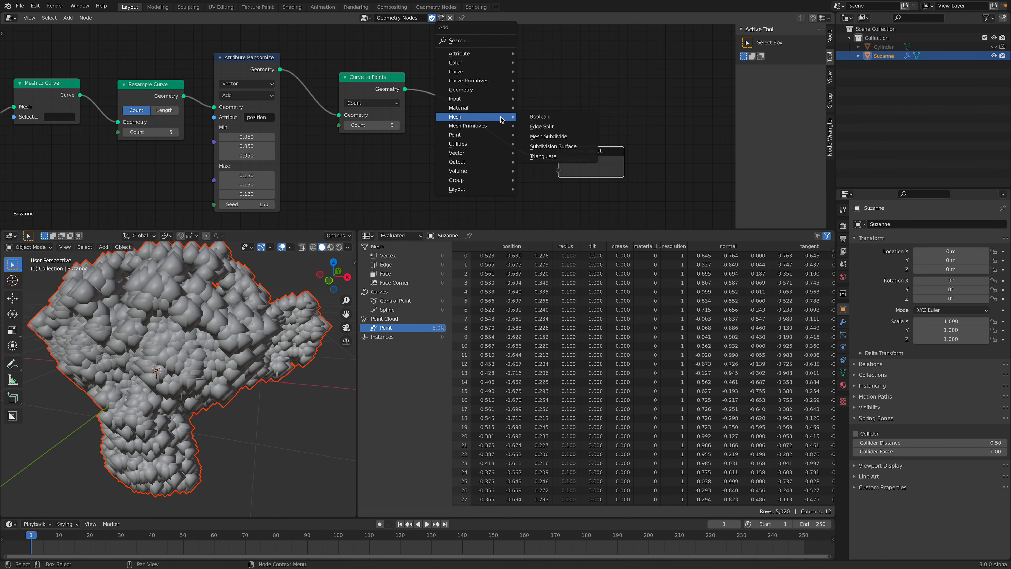
pyautogui.click(482, 42)
pyautogui.write('point ins')
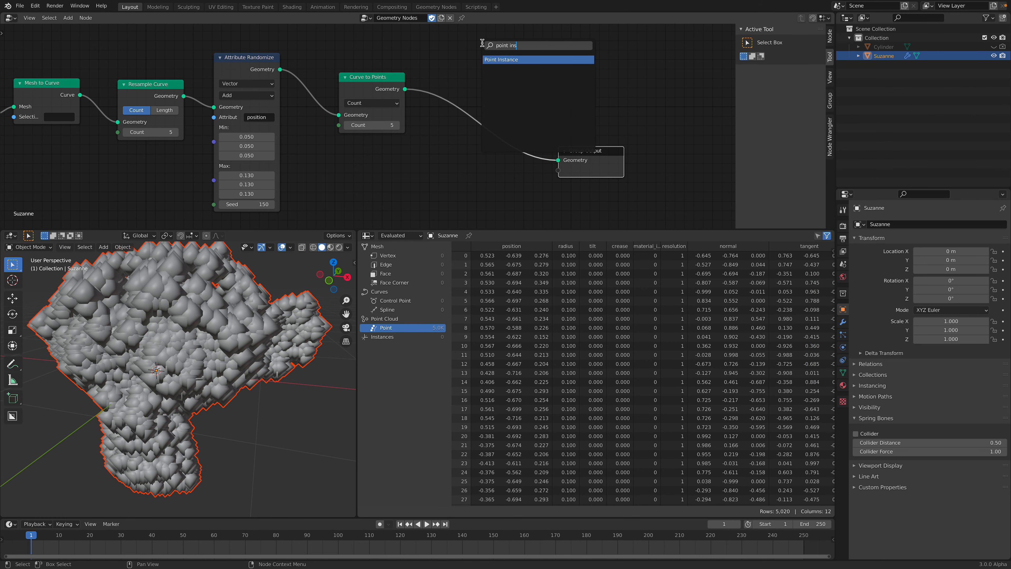
pyautogui.press('Return')
pyautogui.click(461, 88)
# Step: Choose Cylinder as the Point Instance object and space out the Point Instance and Group Output nodes
pyautogui.click(489, 141)
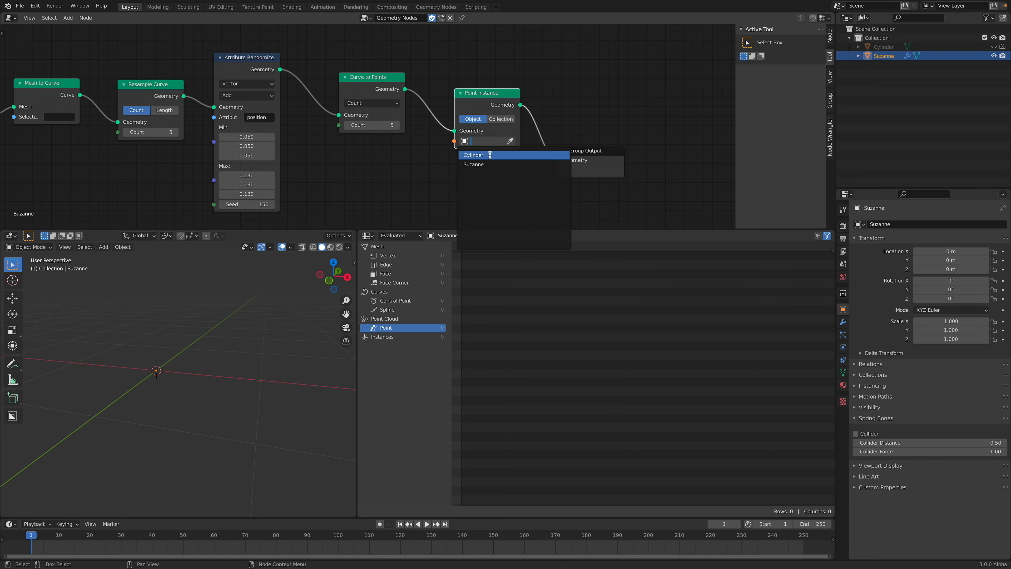
pyautogui.click(489, 155)
pyautogui.moveTo(223, 339)
pyautogui.mouseDown(button='middle')
pyautogui.moveTo(211, 335)
pyautogui.moveTo(226, 347)
pyautogui.mouseUp(button='middle')
pyautogui.moveTo(225, 348)
pyautogui.mouseDown(button='middle')
pyautogui.moveTo(200, 335)
pyautogui.moveTo(240, 358)
pyautogui.moveTo(267, 349)
pyautogui.moveTo(213, 334)
pyautogui.moveTo(230, 337)
pyautogui.mouseUp(button='middle')
pyautogui.moveTo(481, 95); pyautogui.dragTo(510, 95)
pyautogui.moveTo(585, 156); pyautogui.dragTo(645, 160)
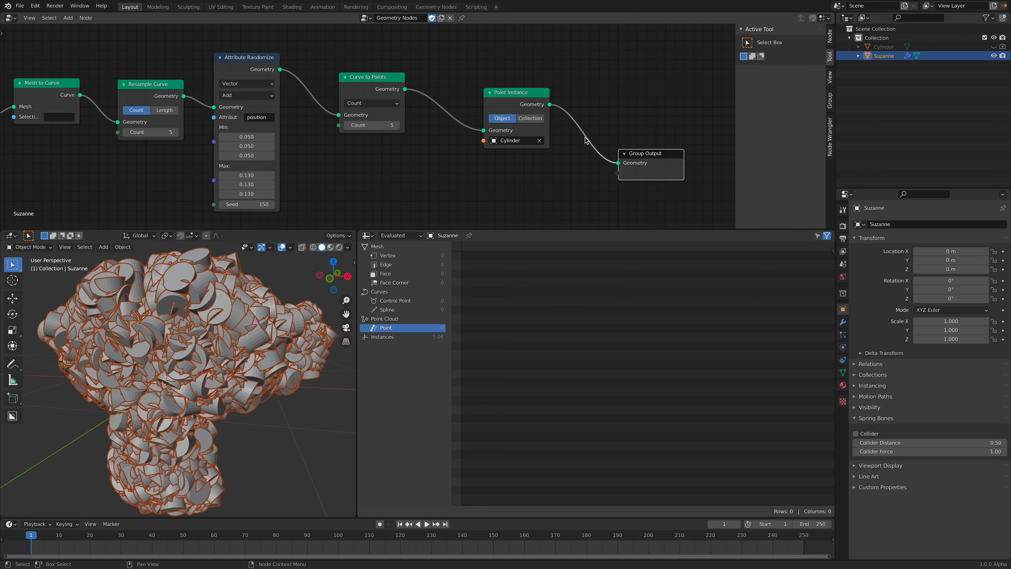
pyautogui.moveTo(503, 105); pyautogui.dragTo(518, 105)
# Step: Try lower Curve to Points counts, such as 3, and restore the count to 5
pyautogui.click(348, 125)
pyautogui.click(348, 125)
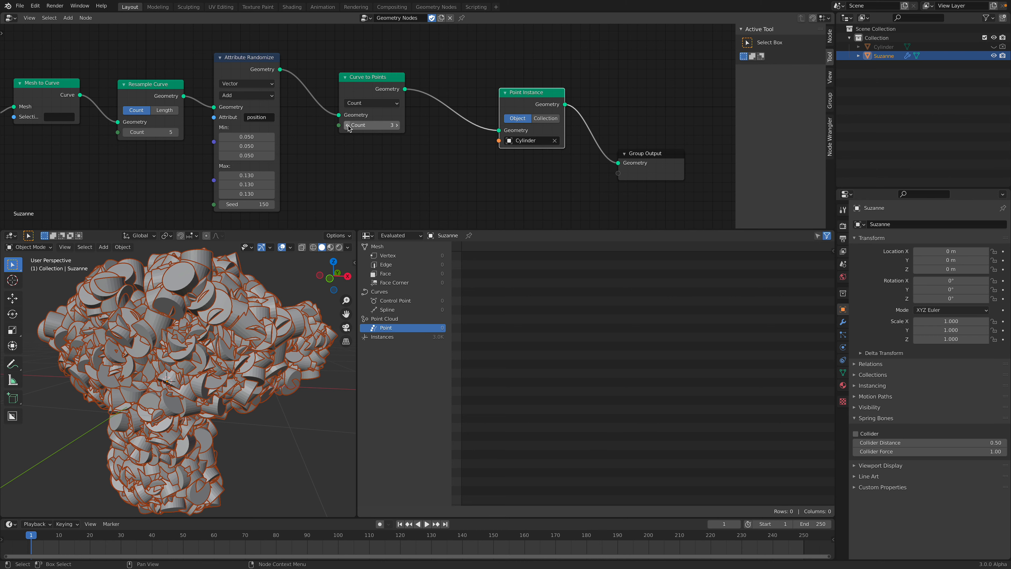
pyautogui.click(348, 125)
pyautogui.click(396, 125)
pyautogui.click(397, 125)
pyautogui.click(397, 125)
# Step: Insert a Point Scale node on the link between Curve to Points and Point Instance
pyautogui.hotkey('shift', 'a')
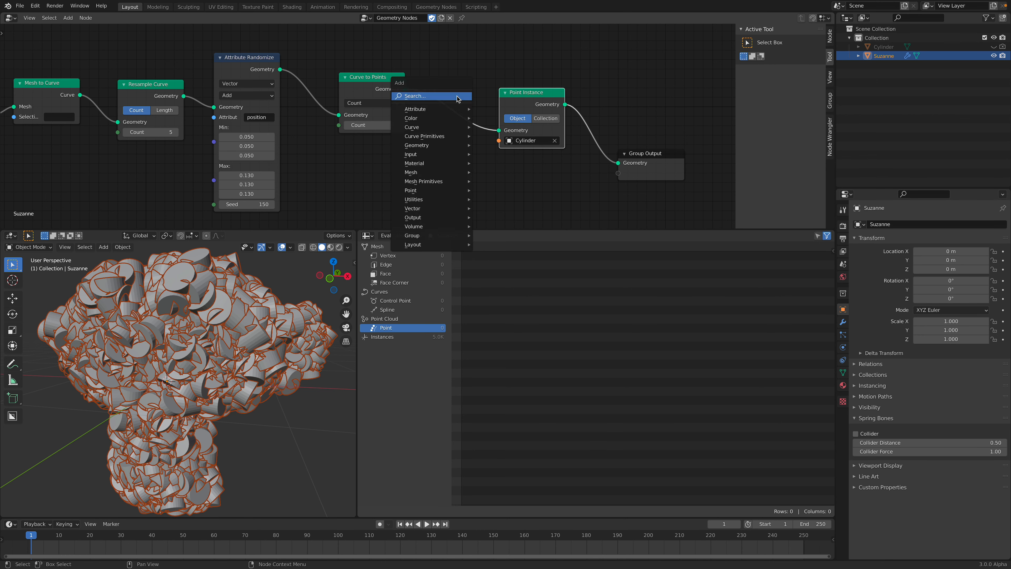
pyautogui.click(458, 96)
pyautogui.write('poi')
pyautogui.press('Return')
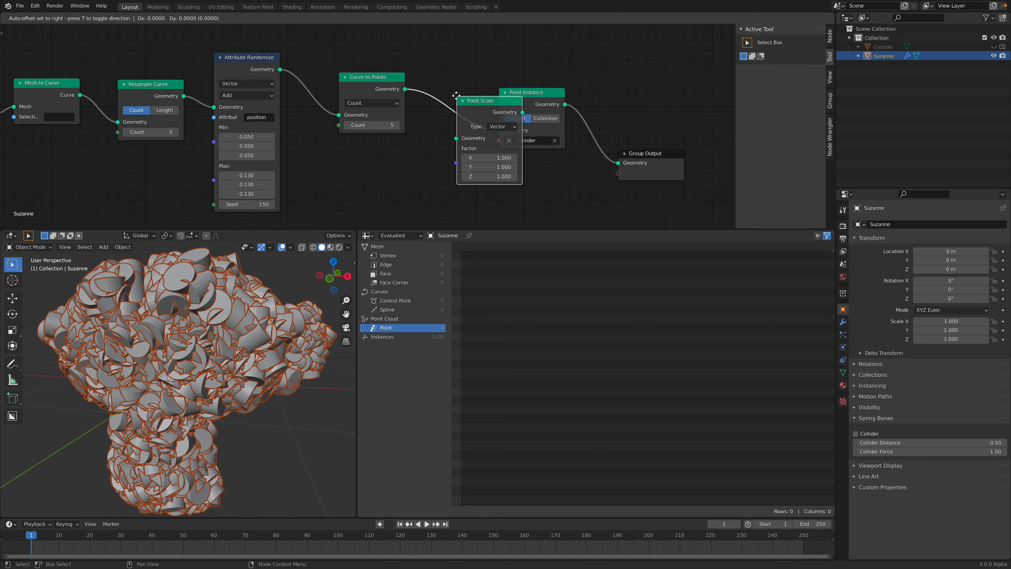
pyautogui.click(462, 97)
# Step: Set the Point Scale factor to X 0.220, Y 0.220 and Z 0.500, and save the file
pyautogui.moveTo(482, 149); pyautogui.dragTo(503, 168)
pyautogui.hotkey('ctrl', 'z')
pyautogui.hotkey('ctrl', 's')
pyautogui.moveTo(207, 350); pyautogui.dragTo(179, 280, button='middle')
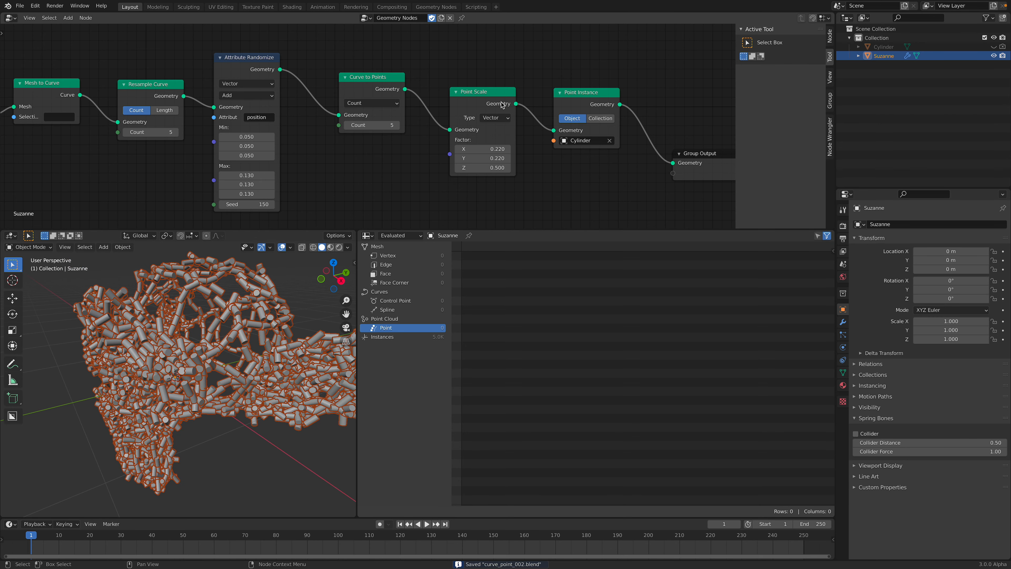
# Step: Shift the Point Scale, Point Instance and Group Output nodes to make room after Curve to Points
pyautogui.moveTo(567, 101); pyautogui.dragTo(610, 98)
pyautogui.moveTo(507, 96); pyautogui.dragTo(556, 88)
pyautogui.moveTo(556, 90); pyautogui.dragTo(507, 90, button='middle')
pyautogui.moveTo(641, 151); pyautogui.dragTo(690, 136)
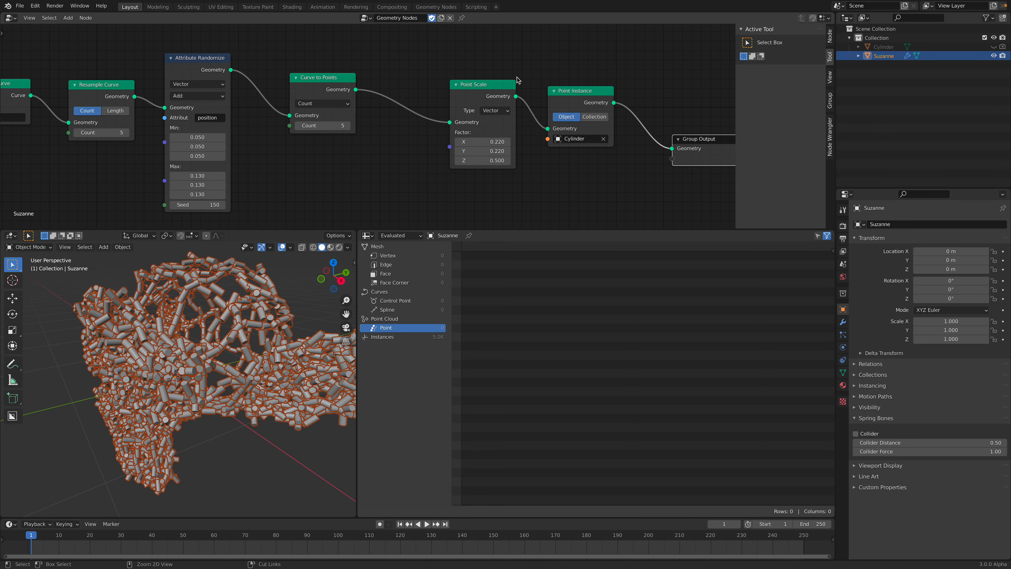
pyautogui.hotkey('shift', 'a')
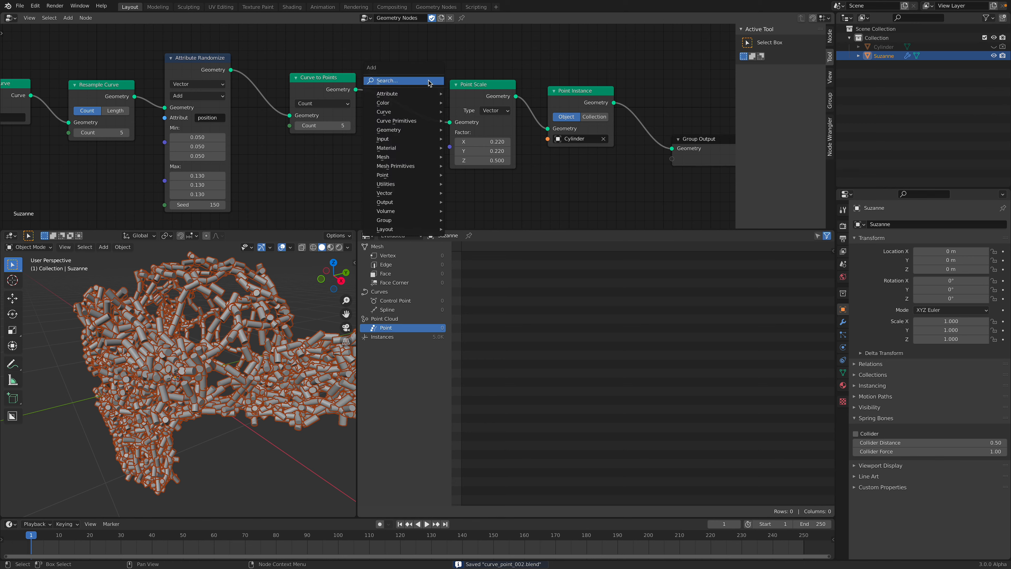
pyautogui.click(428, 81)
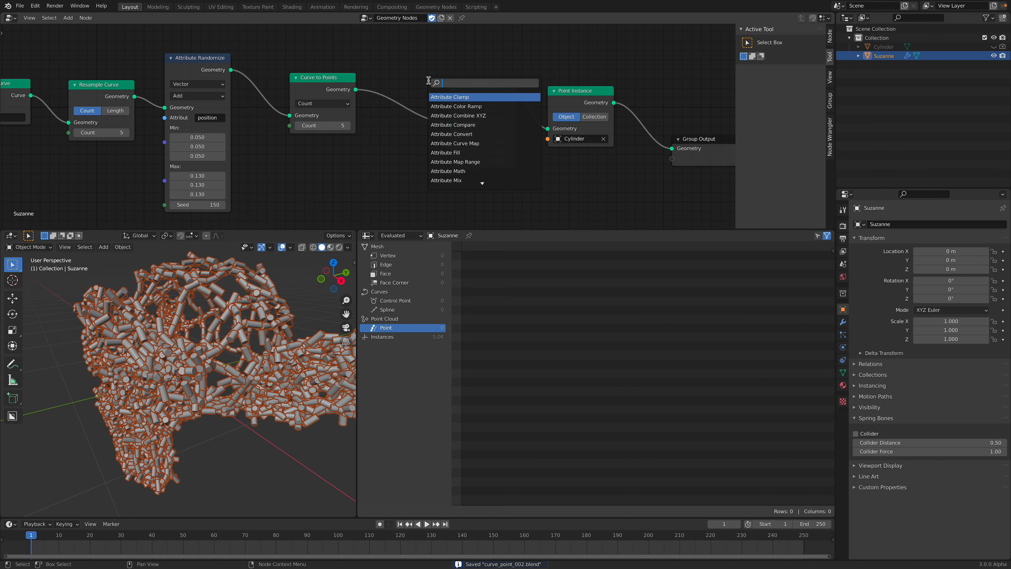
pyautogui.write('attribute ro')
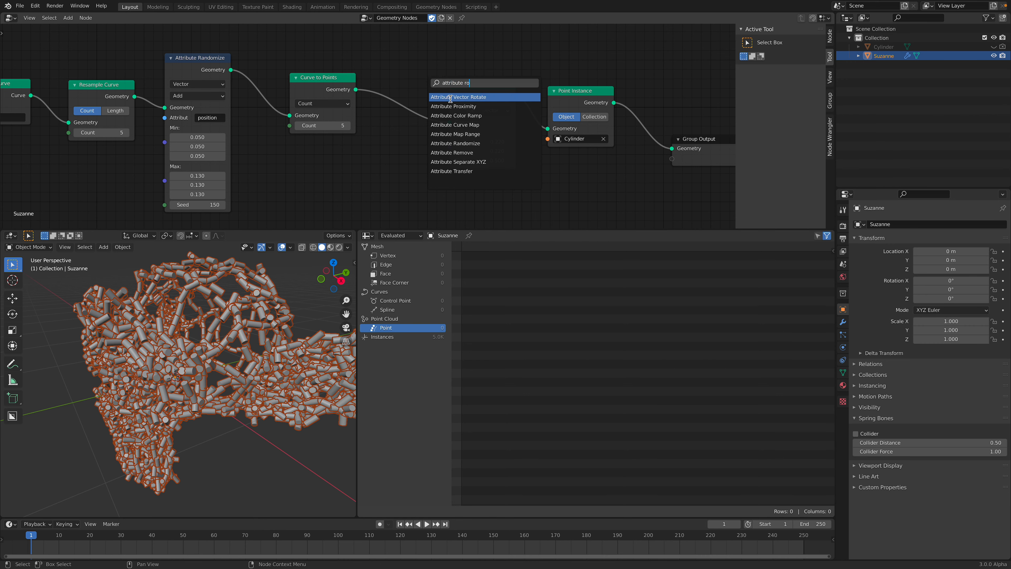
pyautogui.press('Escape')
# Step: Insert an Align Rotation to Vector node between Curve to Points and Point Scale, with Z as the alignment axis
pyautogui.hotkey('shift', 'a')
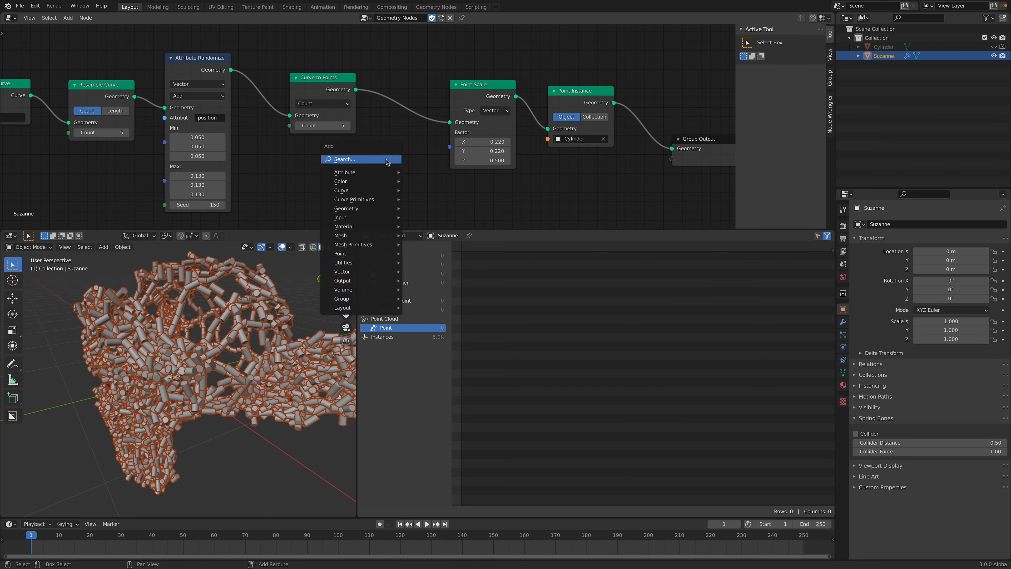
pyautogui.click(386, 160)
pyautogui.write('rotate')
pyautogui.press('Return')
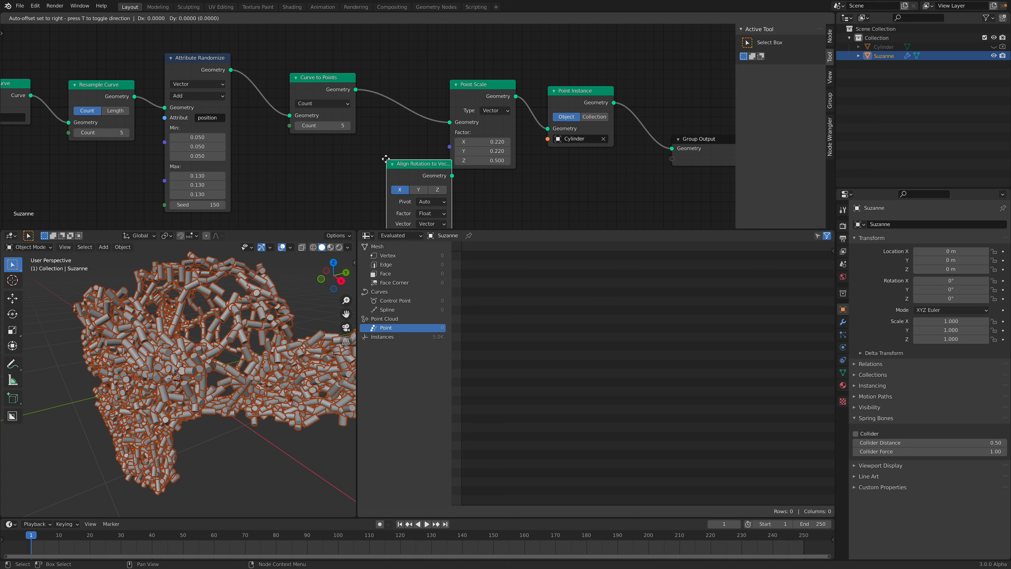
pyautogui.click(398, 66)
pyautogui.click(431, 93)
pyautogui.click(445, 91)
pyautogui.moveTo(211, 328); pyautogui.dragTo(248, 341, button='middle')
pyautogui.scroll(-2, 298, 338)
pyautogui.scroll(2, 248, 341)
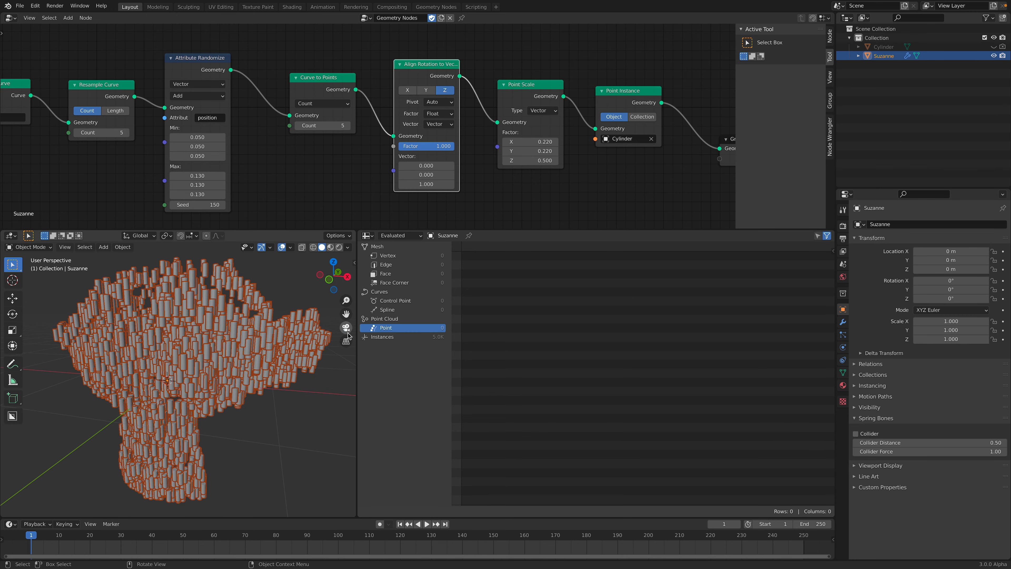
# Step: Widen the 3D viewport and try a lower factor on the Align Rotation to Vector node
pyautogui.moveTo(357, 336); pyautogui.dragTo(423, 335)
pyautogui.scroll(1, 301, 337)
pyautogui.moveTo(274, 336)
pyautogui.mouseDown(button='middle')
pyautogui.moveTo(301, 337)
pyautogui.moveTo(282, 337)
pyautogui.mouseUp(button='middle')
pyautogui.scroll(-1, 301, 337)
pyautogui.moveTo(443, 152); pyautogui.dragTo(386, 152)
# Step: Switch the alignment node's vector input to Attribute and use the tangent attribute with a factor of 1.000
pyautogui.click(439, 124)
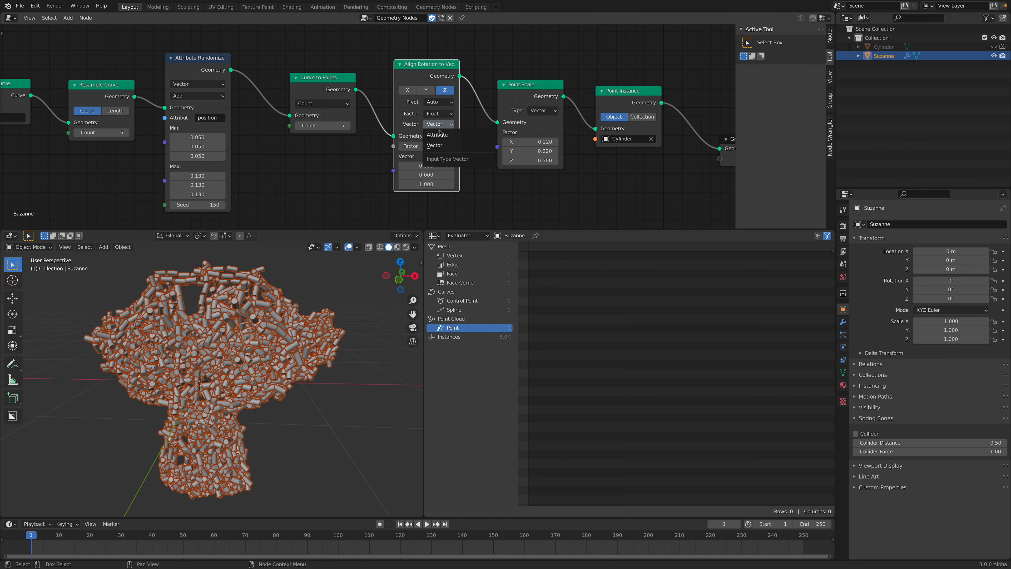
pyautogui.click(441, 138)
pyautogui.moveTo(430, 150); pyautogui.dragTo(444, 150)
pyautogui.click(429, 157)
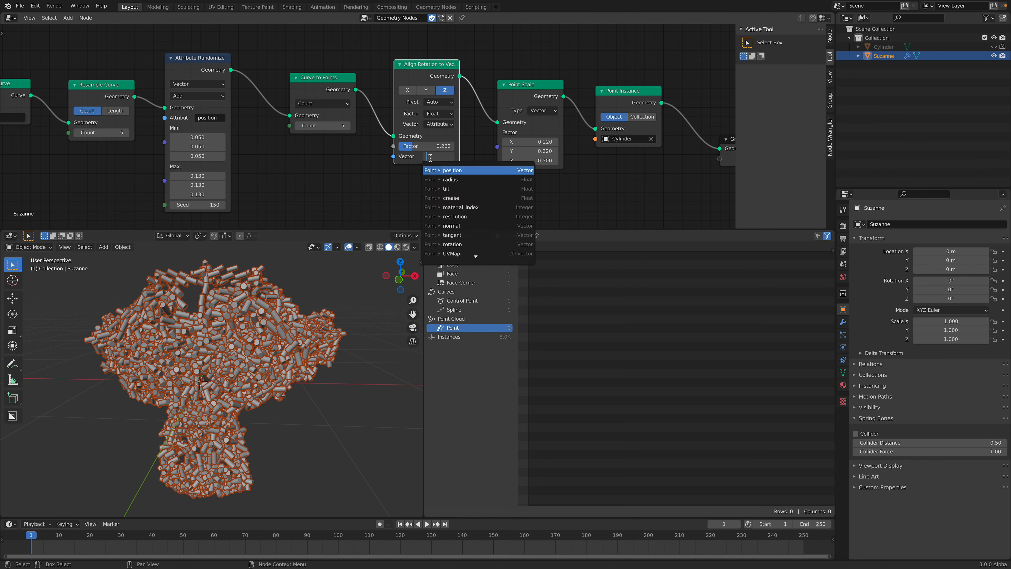
pyautogui.click(454, 235)
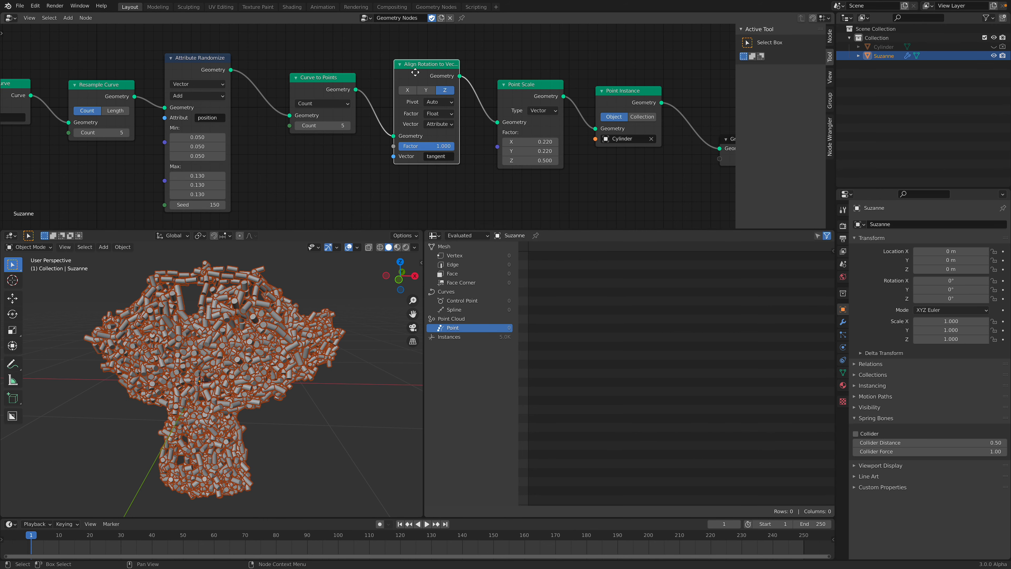
# Step: Try a factor of 0.250 and the Y axis on the alignment node, and restore factor 1.000 and Z
pyautogui.moveTo(415, 72)
pyautogui.mouseDown()
pyautogui.moveTo(408, 79)
pyautogui.moveTo(432, 73)
pyautogui.mouseUp()
pyautogui.press('/')
pyautogui.press('Escape')
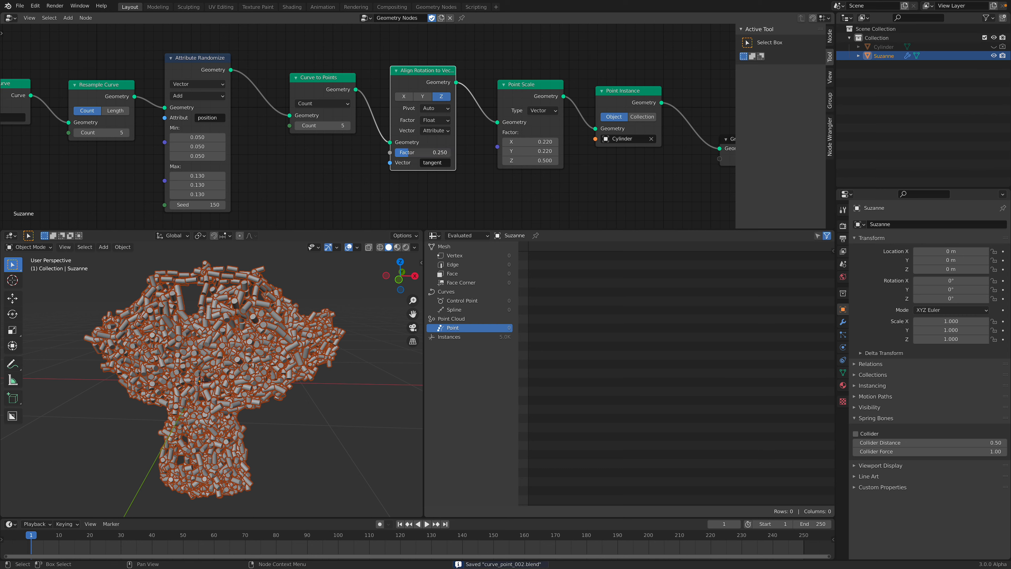
pyautogui.click(423, 97)
pyautogui.click(441, 96)
# Step: Reposition the Curve to Points node and set the Point Scale factor to X 0.180 and Y 0.200
pyautogui.moveTo(315, 78); pyautogui.dragTo(304, 75)
pyautogui.moveTo(212, 75); pyautogui.dragTo(240, 64, button='middle')
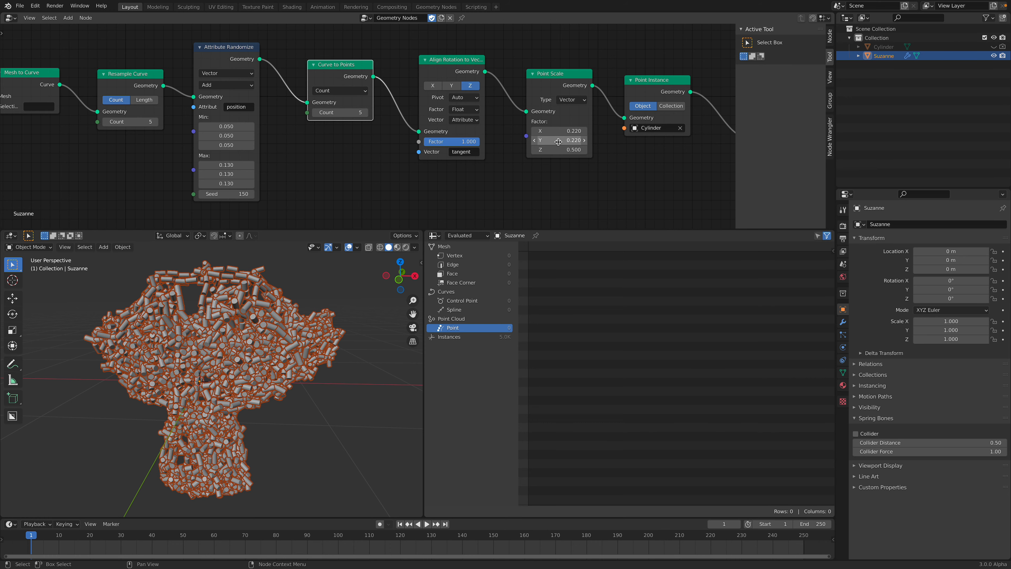
pyautogui.moveTo(559, 140); pyautogui.dragTo(555, 140)
# Step: Add a Random Float node below the Align Rotation to Vector node
pyautogui.moveTo(451, 189); pyautogui.dragTo(455, 179, button='middle')
pyautogui.hotkey('shift', 'a')
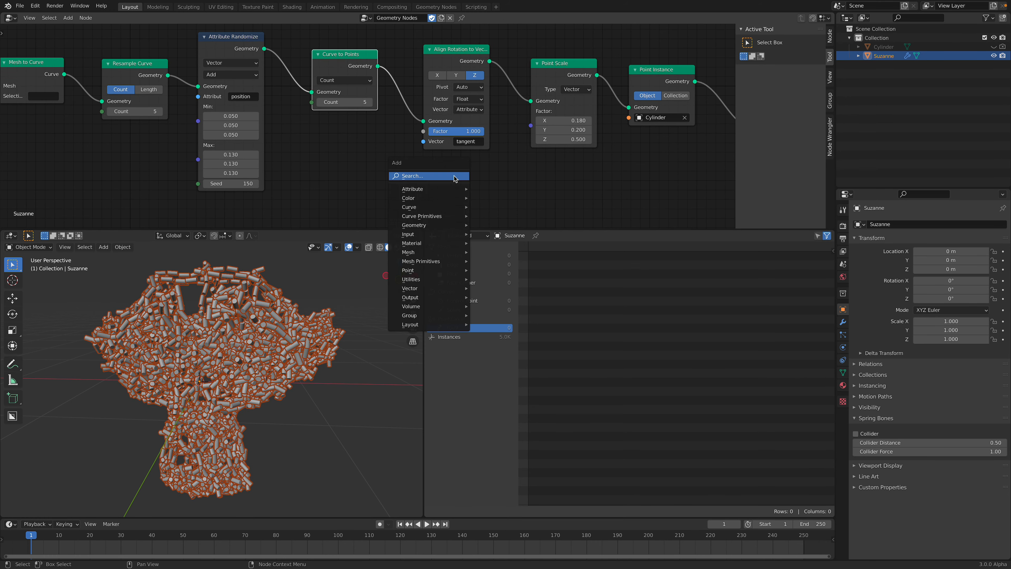
pyautogui.click(455, 177)
pyautogui.write('random')
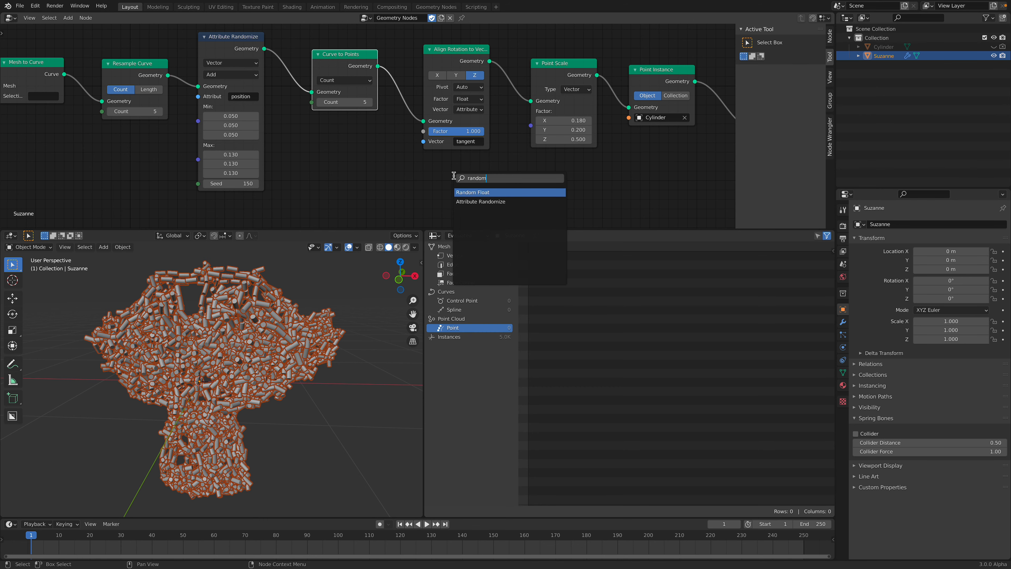
pyautogui.press('Return')
pyautogui.click(410, 176)
pyautogui.moveTo(409, 176); pyautogui.dragTo(410, 165, button='middle')
pyautogui.hotkey('shift', 'a')
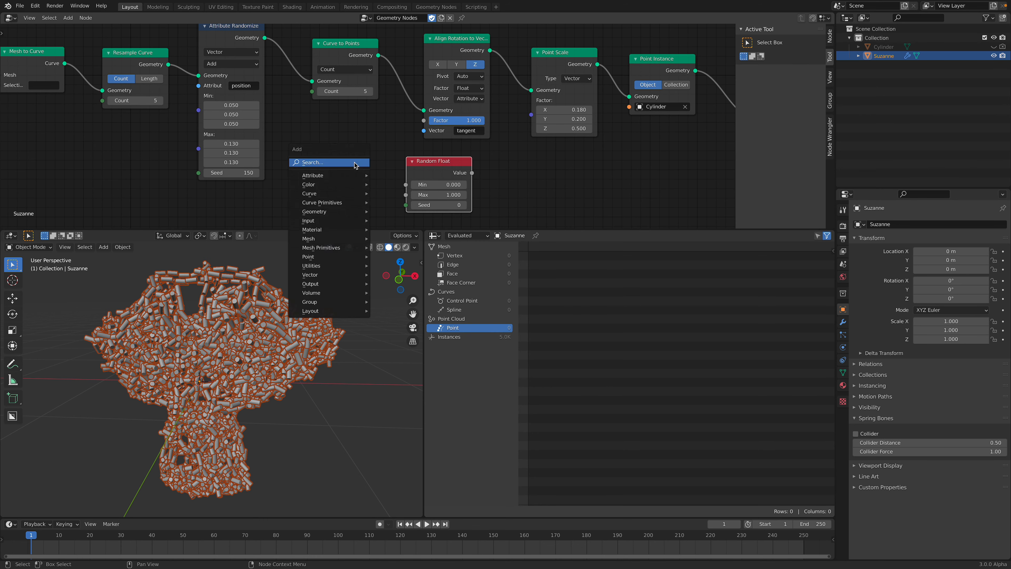
pyautogui.click(355, 163)
pyautogui.write('index')
pyautogui.press('Escape')
# Step: Save the file with the Random Float node added
pyautogui.hotkey('ctrl', 's')
pyautogui.moveTo(377, 155); pyautogui.dragTo(386, 156, button='middle')
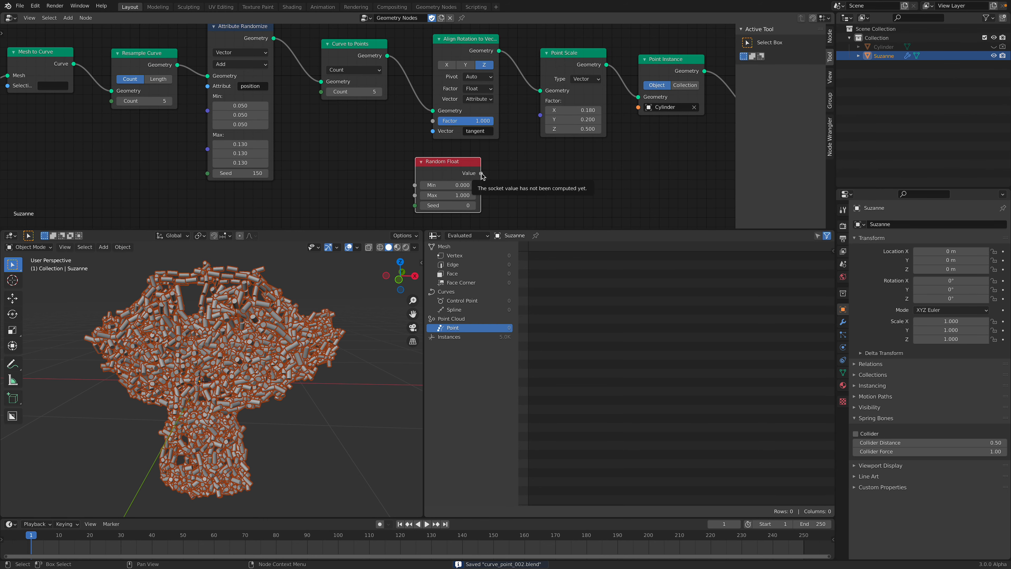
# Step: Replace the Random Float node with a Combine XYZ node feeding the Point Scale factor, with X and Y at 0.100
pyautogui.press('x')
pyautogui.hotkey('shift', 'a')
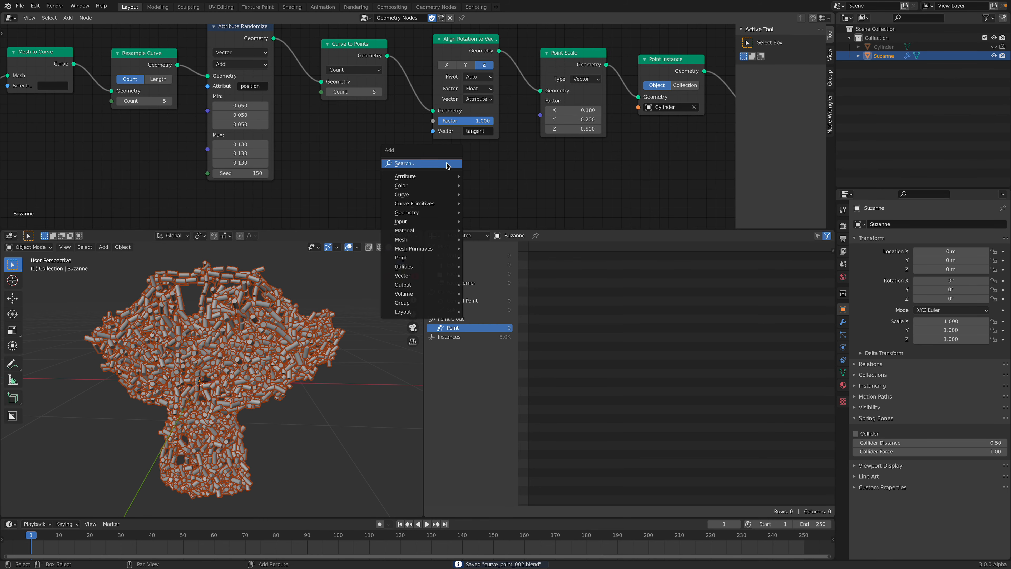
pyautogui.click(447, 163)
pyautogui.write('combine')
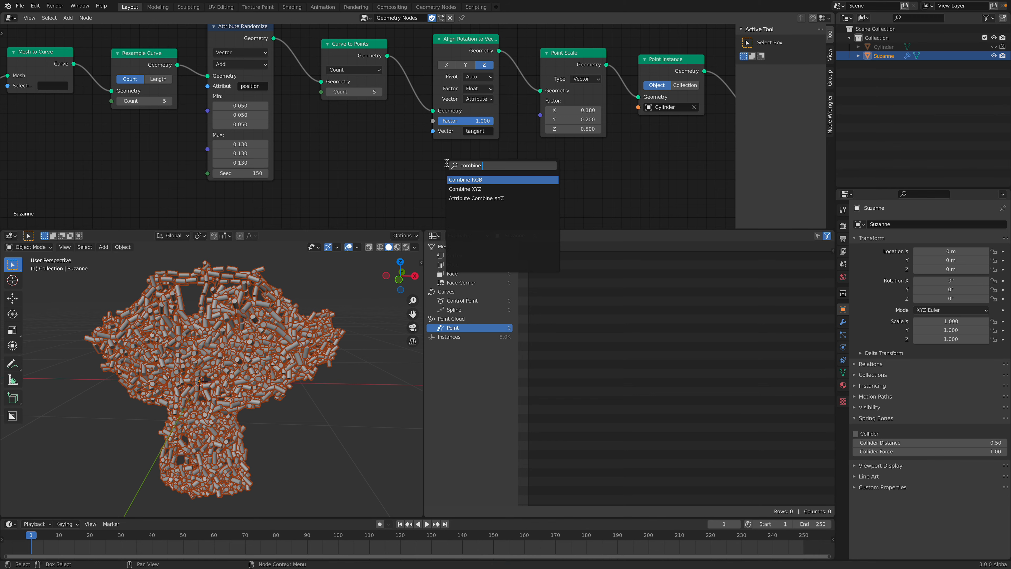
pyautogui.press('Down')
pyautogui.press('Return')
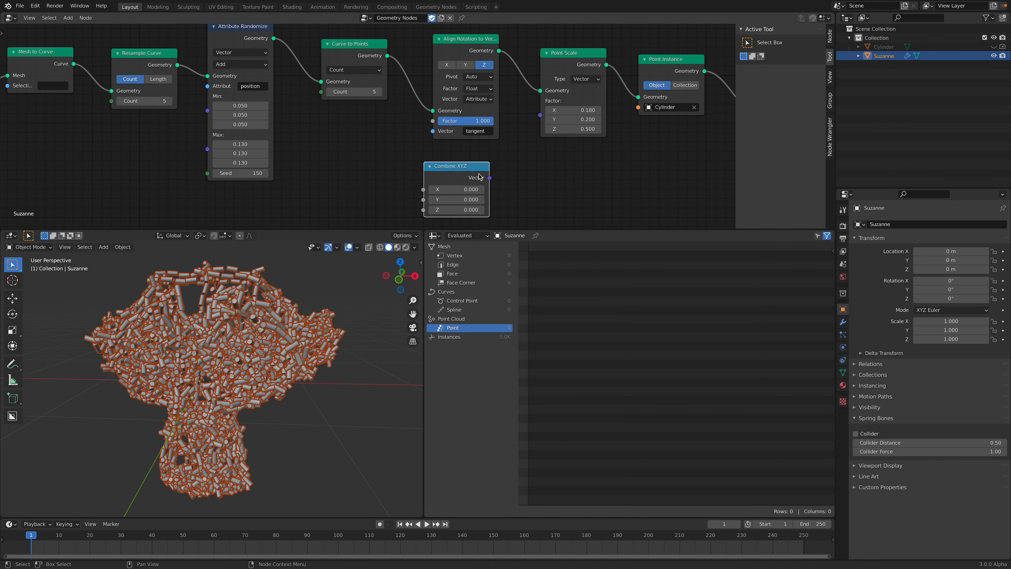
pyautogui.moveTo(542, 119); pyautogui.dragTo(541, 118)
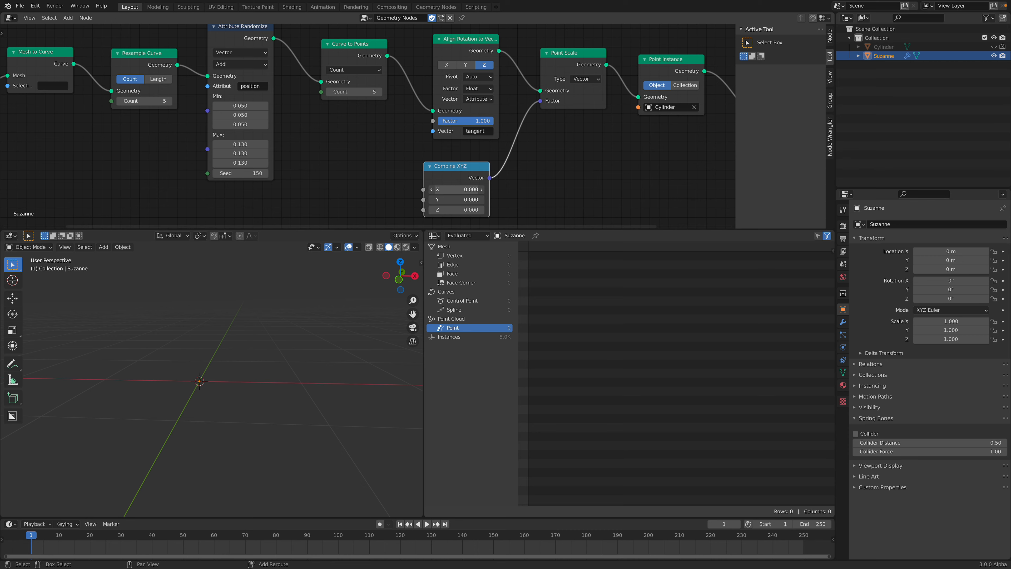
pyautogui.click(481, 189)
pyautogui.click(480, 200)
# Step: Add a Value node beside the Combine XYZ node and link it to both the X and Y inputs
pyautogui.moveTo(340, 167); pyautogui.dragTo(359, 159, button='middle')
pyautogui.hotkey('shift', 'a')
pyautogui.click(360, 155)
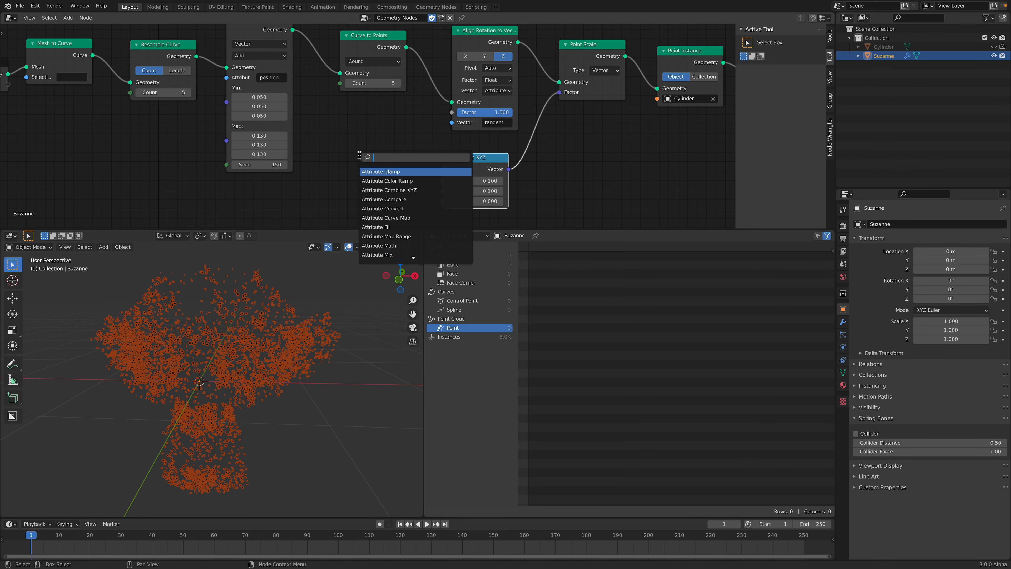
pyautogui.write('random')
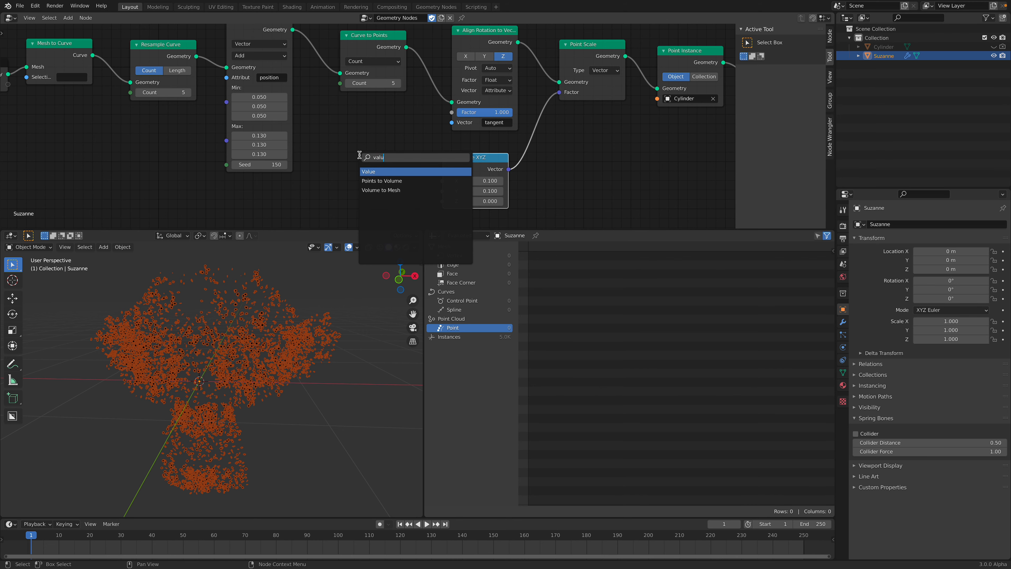
pyautogui.press('Return')
pyautogui.click(404, 172)
pyautogui.moveTo(425, 171); pyautogui.dragTo(378, 185)
# Step: Set the Combine XYZ node's Z to 1.820 and the Value node to 0.100, and save the file
pyautogui.moveTo(476, 201); pyautogui.dragTo(545, 201)
pyautogui.moveTo(404, 186); pyautogui.dragTo(382, 186)
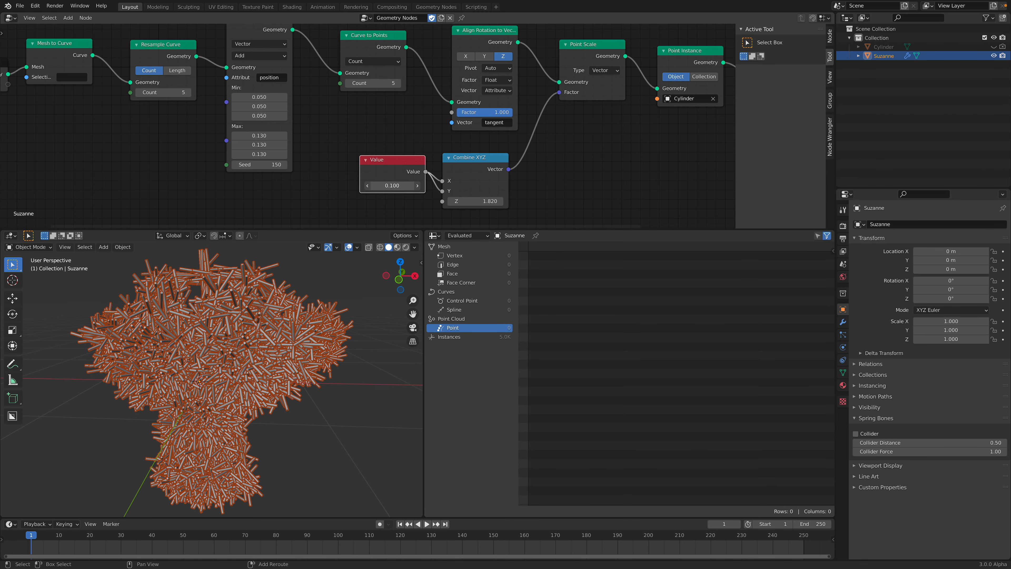
pyautogui.moveTo(279, 326)
pyautogui.mouseDown(button='middle')
pyautogui.moveTo(310, 339)
pyautogui.moveTo(278, 330)
pyautogui.mouseUp(button='middle')
pyautogui.hotkey('ctrl', 's')
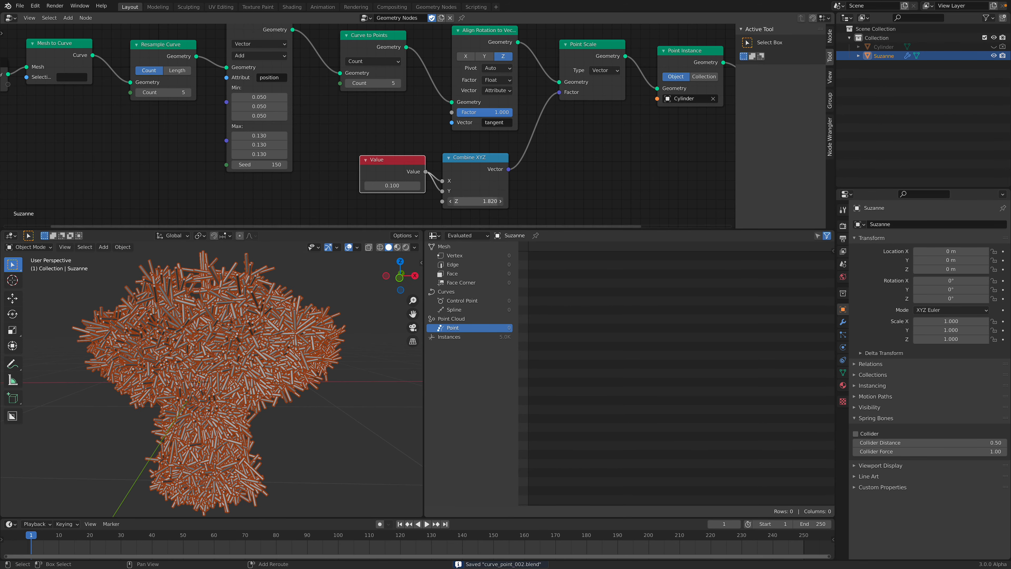
# Step: Set the Combine XYZ node's Z to 1.860 and the Curve to Points count to 8
pyautogui.moveTo(476, 201); pyautogui.dragTo(474, 201)
pyautogui.moveTo(423, 290); pyautogui.dragTo(528, 296)
pyautogui.moveTo(355, 333); pyautogui.dragTo(319, 341, button='middle')
pyautogui.scroll(-2, 310, 336)
pyautogui.click(398, 83)
pyautogui.click(398, 82)
pyautogui.click(397, 84)
# Step: Rearrange the Group Input, Mesh to Curve and Resample Curve nodes at the start of the node tree
pyautogui.moveTo(273, 43); pyautogui.dragTo(308, 68, button='middle')
pyautogui.moveTo(288, 47); pyautogui.dragTo(279, 47)
pyautogui.moveTo(20, 91); pyautogui.dragTo(163, 99, button='middle')
pyautogui.moveTo(162, 99); pyautogui.dragTo(71, 89)
pyautogui.moveTo(211, 73); pyautogui.dragTo(166, 50)
pyautogui.moveTo(324, 94); pyautogui.dragTo(288, 70)
pyautogui.scroll(-1, 288, 70)
pyautogui.moveTo(288, 70); pyautogui.dragTo(248, 70, button='middle')
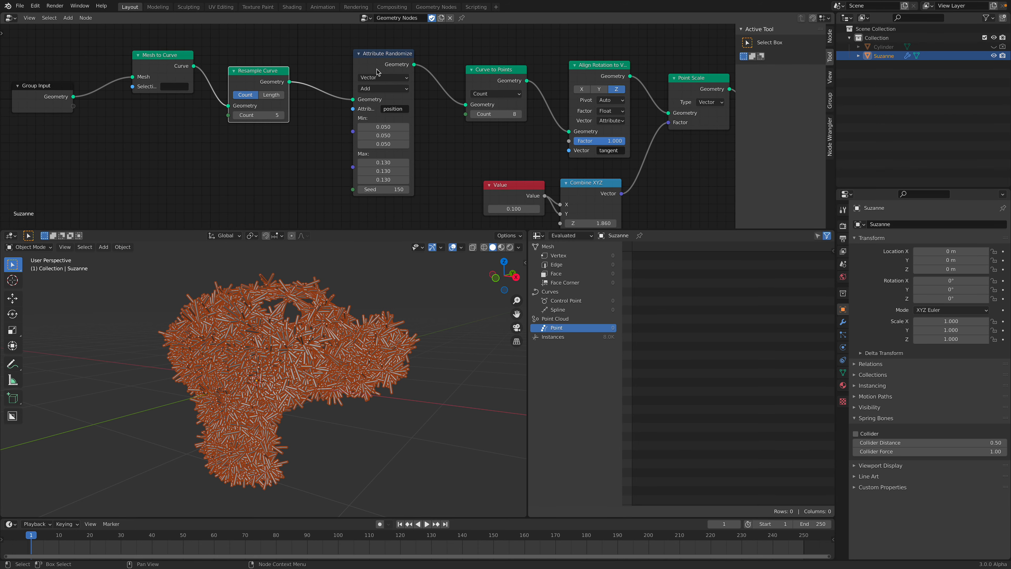
# Step: Rearrange the nodes from Attribute Randomize through Group Output into a tidy row and save the file
pyautogui.moveTo(377, 72); pyautogui.dragTo(340, 62)
pyautogui.moveTo(481, 74); pyautogui.dragTo(415, 76, button='middle')
pyautogui.moveTo(415, 76); pyautogui.dragTo(373, 67)
pyautogui.scroll(-1, 373, 67)
pyautogui.moveTo(484, 76); pyautogui.dragTo(448, 70, button='middle')
pyautogui.moveTo(447, 69); pyautogui.dragTo(413, 59)
pyautogui.moveTo(552, 83); pyautogui.dragTo(542, 79)
pyautogui.moveTo(560, 93); pyautogui.dragTo(455, 84, button='middle')
pyautogui.moveTo(522, 80); pyautogui.dragTo(517, 70)
pyautogui.moveTo(611, 112); pyautogui.dragTo(602, 112)
pyautogui.moveTo(603, 112); pyautogui.dragTo(642, 113, button='middle')
pyautogui.hotkey('ctrl', 's')
# Step: Open the recent file tangent_003.blend without saving changes to the current file
pyautogui.moveTo(319, 319); pyautogui.dragTo(350, 331, button='middle')
pyautogui.scroll(1, 371, 140)
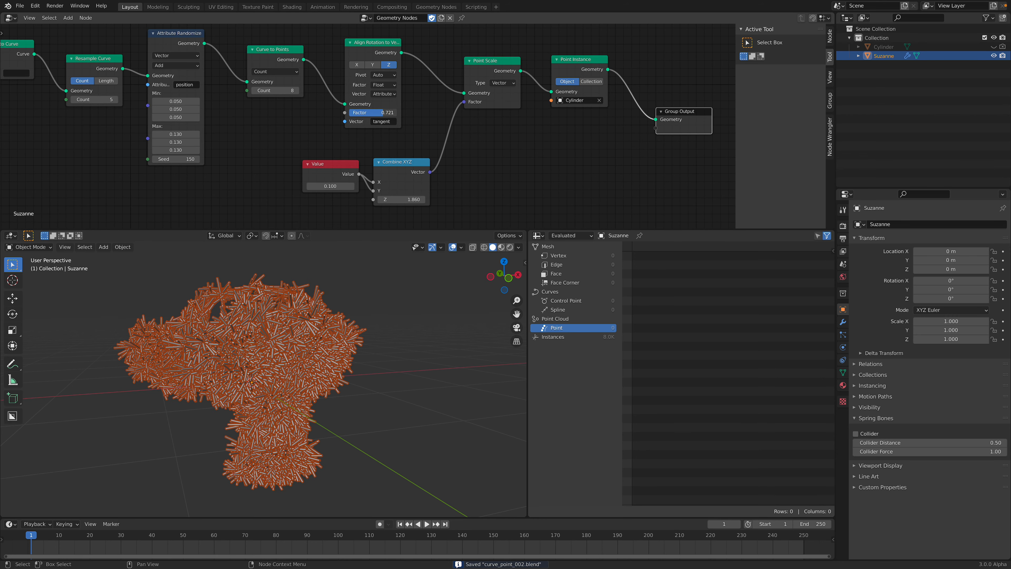
pyautogui.moveTo(420, 114); pyautogui.dragTo(434, 116, button='middle')
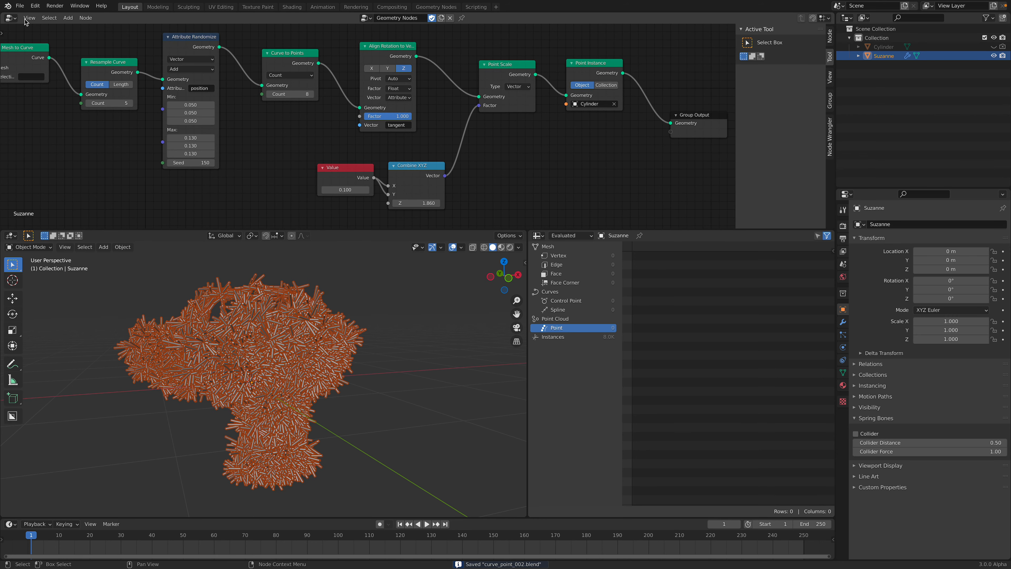
pyautogui.click(19, 6)
pyautogui.moveTo(50, 35)
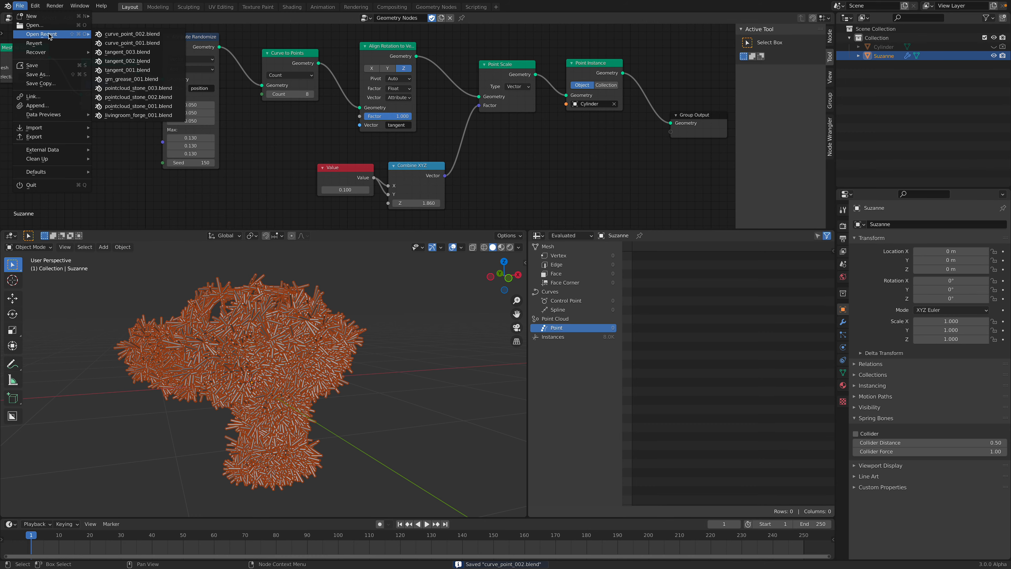
pyautogui.click(112, 43)
pyautogui.click(464, 300)
pyautogui.moveTo(464, 303); pyautogui.dragTo(518, 339, button='middle')
pyautogui.scroll(1, 508, 341)
# Step: Enlarge the node editor and rearrange the Group Input, Mesh to Curve and Resample Curve nodes
pyautogui.moveTo(669, 155); pyautogui.dragTo(683, 266)
pyautogui.moveTo(281, 98); pyautogui.dragTo(302, 107, button='middle')
pyautogui.scroll(1, 302, 106)
pyautogui.moveTo(301, 99); pyautogui.dragTo(302, 82)
pyautogui.moveTo(169, 102); pyautogui.dragTo(187, 83)
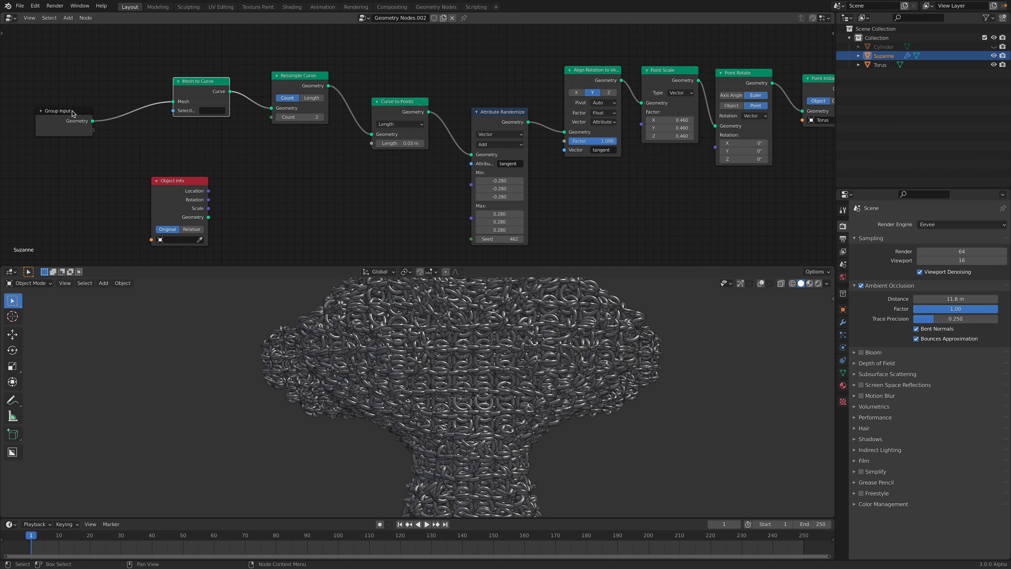
pyautogui.moveTo(76, 109); pyautogui.dragTo(103, 88)
pyautogui.moveTo(209, 92); pyautogui.dragTo(210, 73)
pyautogui.moveTo(285, 80); pyautogui.dragTo(280, 70)
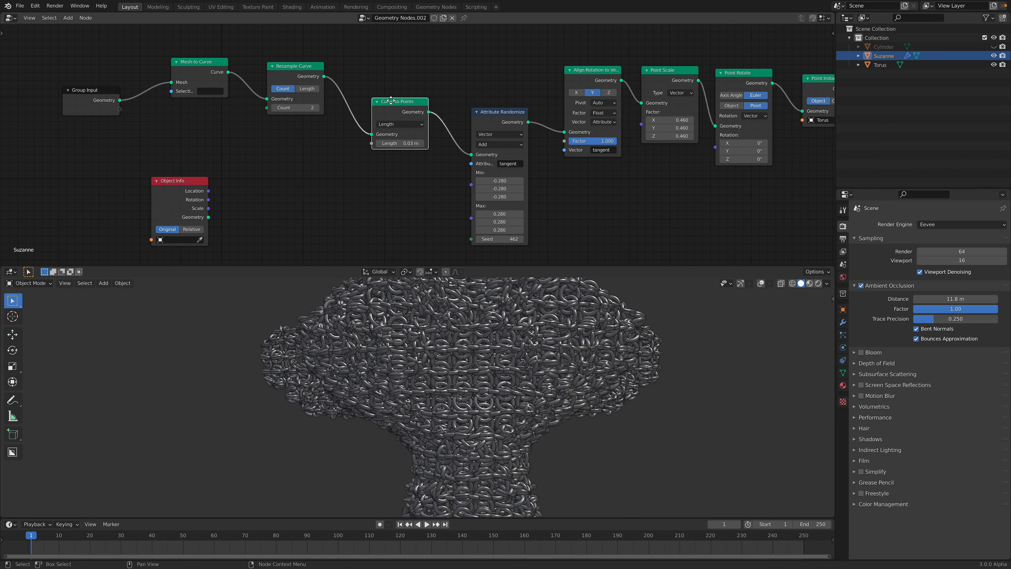
# Step: Reposition the Curve to Points node and the nodes following it in the tree
pyautogui.moveTo(392, 101); pyautogui.dragTo(389, 98)
pyautogui.moveTo(413, 120); pyautogui.dragTo(305, 114, button='middle')
pyautogui.moveTo(389, 109); pyautogui.dragTo(378, 103)
pyautogui.moveTo(431, 102); pyautogui.dragTo(383, 116, button='middle')
pyautogui.moveTo(423, 85); pyautogui.dragTo(410, 87)
# Step: Try a lower factor on the Align Rotation to Vector node, restore it to 1.000, and set its axis to Z
pyautogui.moveTo(427, 151); pyautogui.dragTo(397, 151)
pyautogui.moveTo(470, 351); pyautogui.dragTo(469, 326, button='middle')
pyautogui.moveTo(425, 151); pyautogui.dragTo(449, 153)
pyautogui.scroll(1, 446, 124)
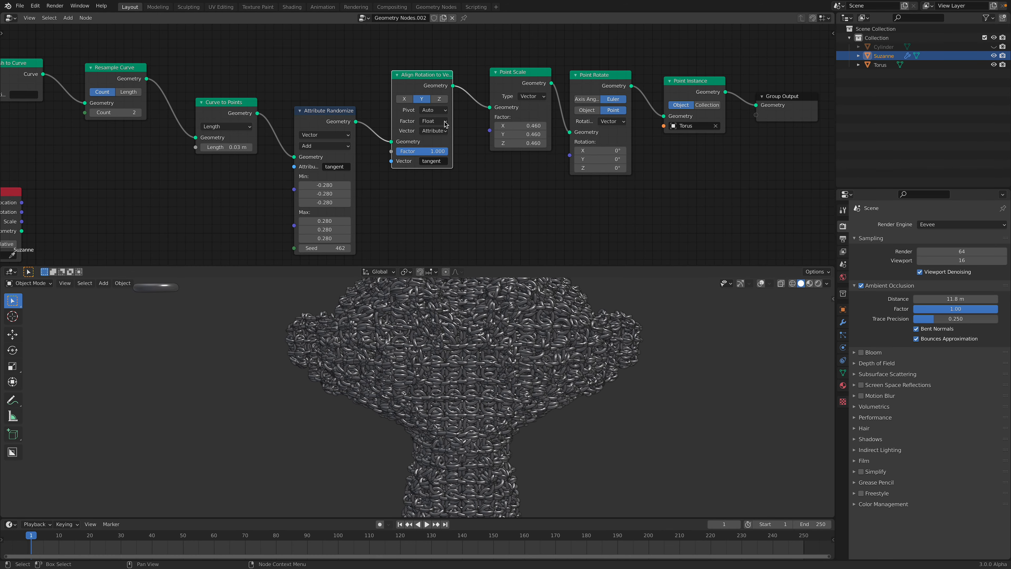
pyautogui.click(439, 99)
pyautogui.click(422, 99)
pyautogui.click(439, 99)
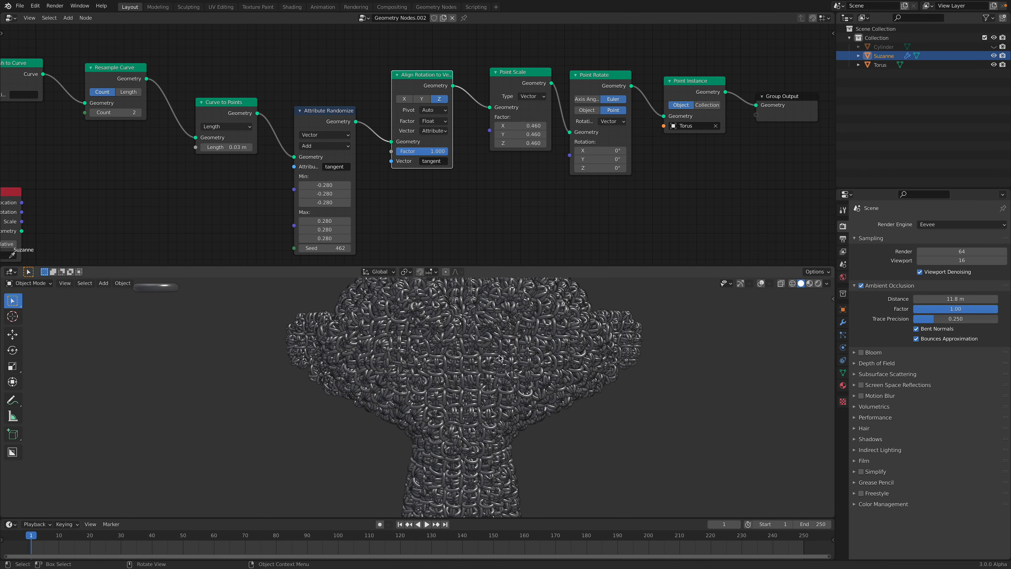
# Step: Set the Point Instance object to Cylinder and the Point Scale Y factor to 1.620
pyautogui.moveTo(463, 350); pyautogui.dragTo(556, 355, button='middle')
pyautogui.moveTo(514, 167); pyautogui.dragTo(457, 171, button='middle')
pyautogui.click(583, 135)
pyautogui.click(588, 150)
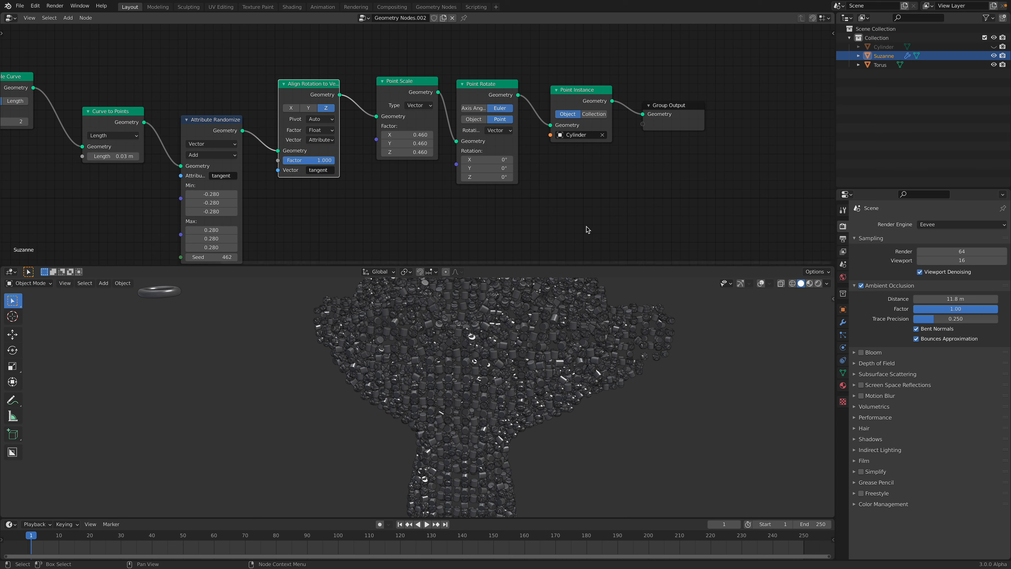
pyautogui.moveTo(519, 197); pyautogui.dragTo(547, 180, button='middle')
pyautogui.moveTo(435, 134); pyautogui.dragTo(481, 125)
pyautogui.hotkey('ctrl', 'z')
pyautogui.scroll(-3, 549, 370)
pyautogui.moveTo(467, 365); pyautogui.dragTo(473, 364, button='middle')
# Step: Disable the viewport display of Suzanne's Remesh modifier and enlarge the 3D viewport to inspect the cylinders
pyautogui.click(843, 322)
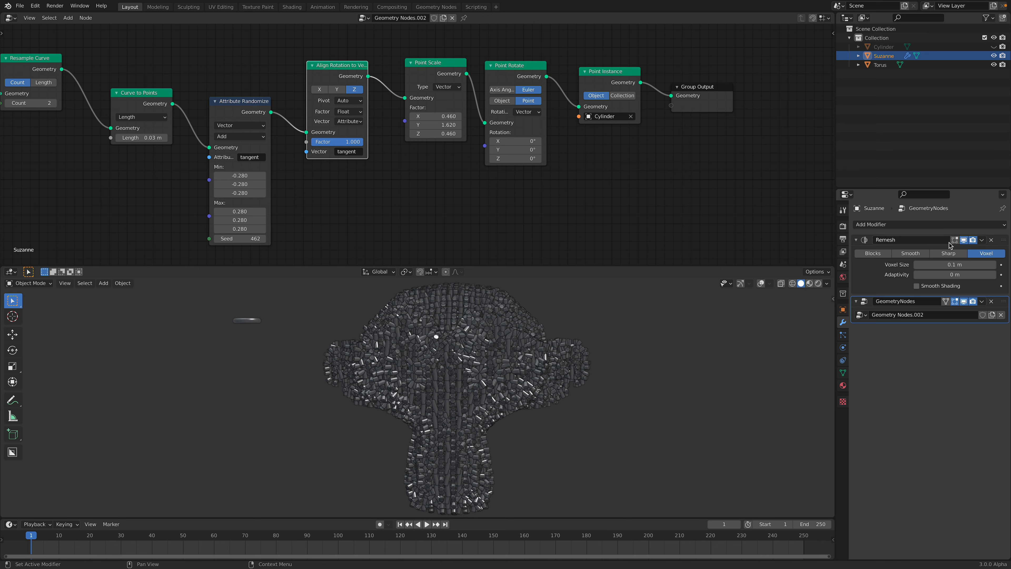
pyautogui.click(964, 242)
pyautogui.click(964, 241)
pyautogui.click(964, 241)
pyautogui.moveTo(547, 353); pyautogui.dragTo(543, 373, button='middle')
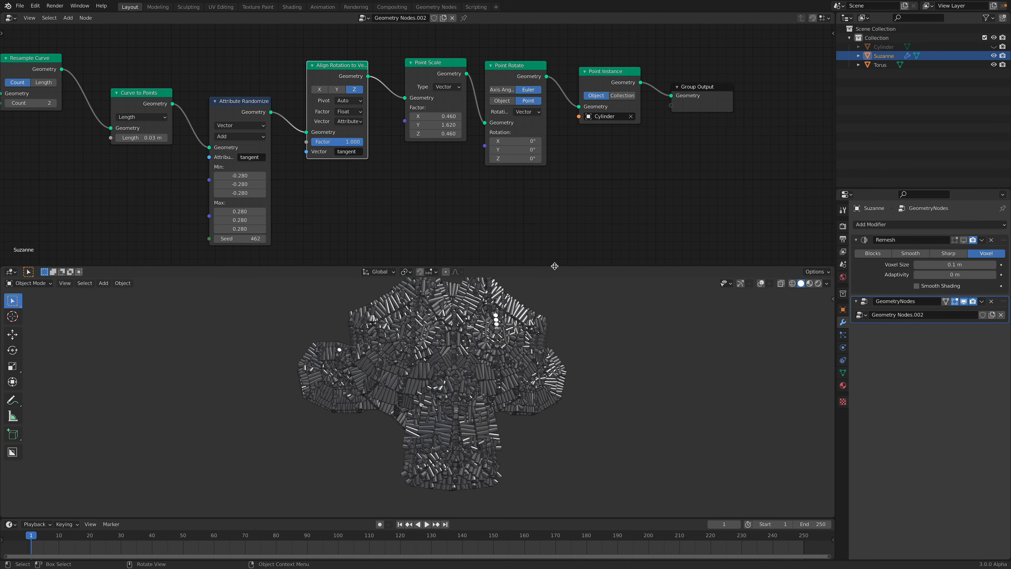
pyautogui.moveTo(555, 266); pyautogui.dragTo(554, 124)
pyautogui.scroll(4, 467, 262)
pyautogui.moveTo(467, 262); pyautogui.dragTo(409, 309, button='middle')
pyautogui.scroll(-2, 458, 249)
pyautogui.scroll(-2, 414, 303)
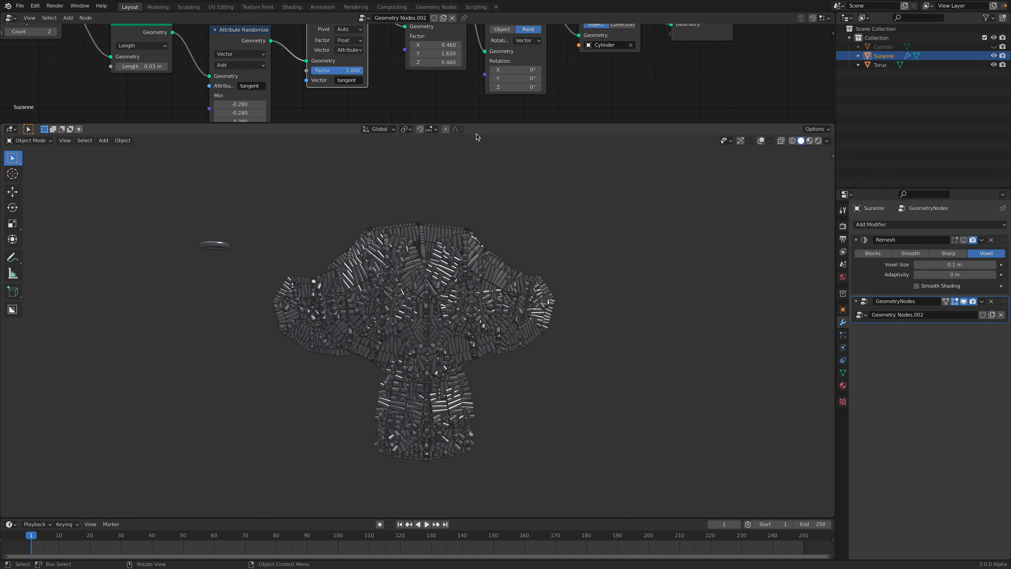
# Step: Try a Point Scale Y factor of 1.760 and a uniform factor of 0.200 on all three axes
pyautogui.moveTo(470, 123); pyautogui.dragTo(446, 203)
pyautogui.moveTo(399, 148); pyautogui.dragTo(447, 134, button='middle')
pyautogui.scroll(1, 409, 144)
pyautogui.moveTo(410, 92)
pyautogui.mouseDown()
pyautogui.moveTo(357, 92)
pyautogui.moveTo(411, 93)
pyautogui.mouseUp()
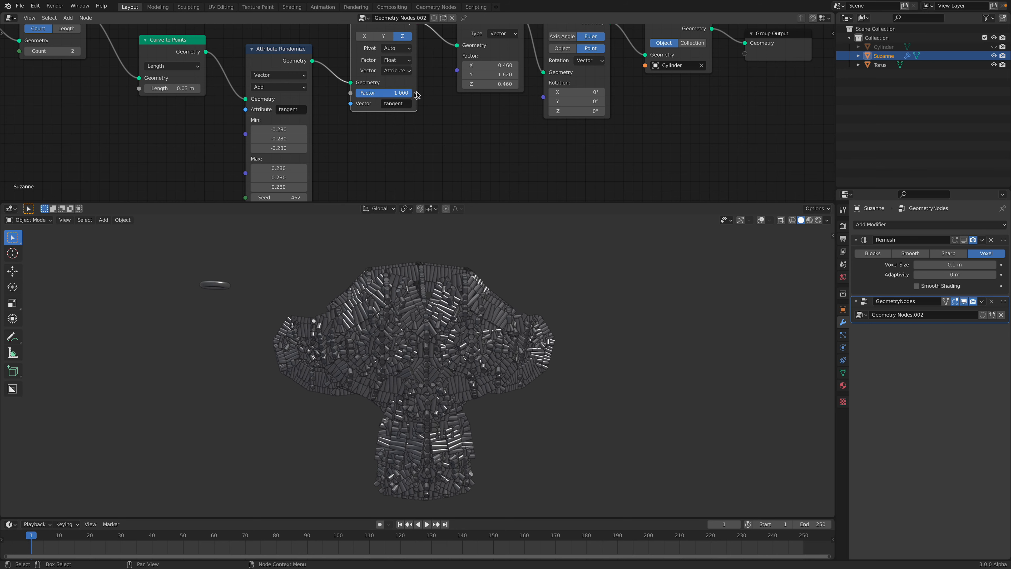
pyautogui.moveTo(489, 74); pyautogui.dragTo(473, 113, button='middle')
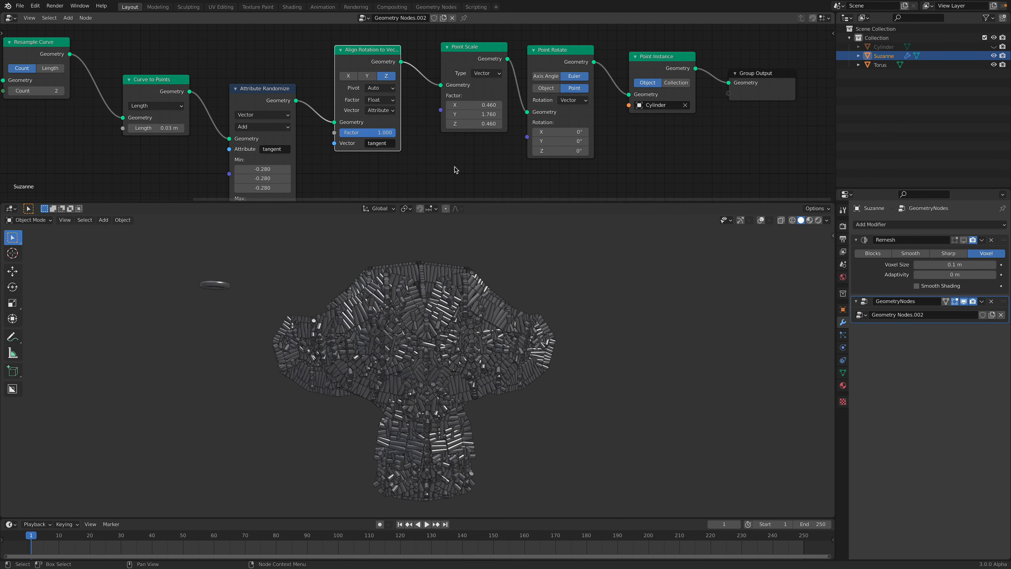
pyautogui.moveTo(479, 123)
pyautogui.mouseDown()
pyautogui.moveTo(458, 123)
pyautogui.moveTo(480, 123)
pyautogui.mouseUp()
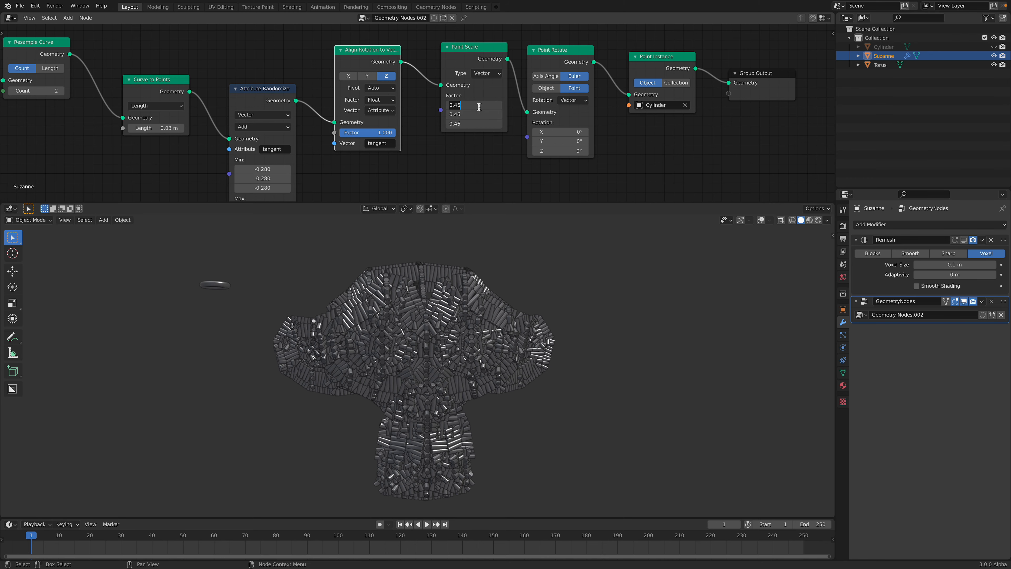
pyautogui.write('0.2')
pyautogui.press('Return')
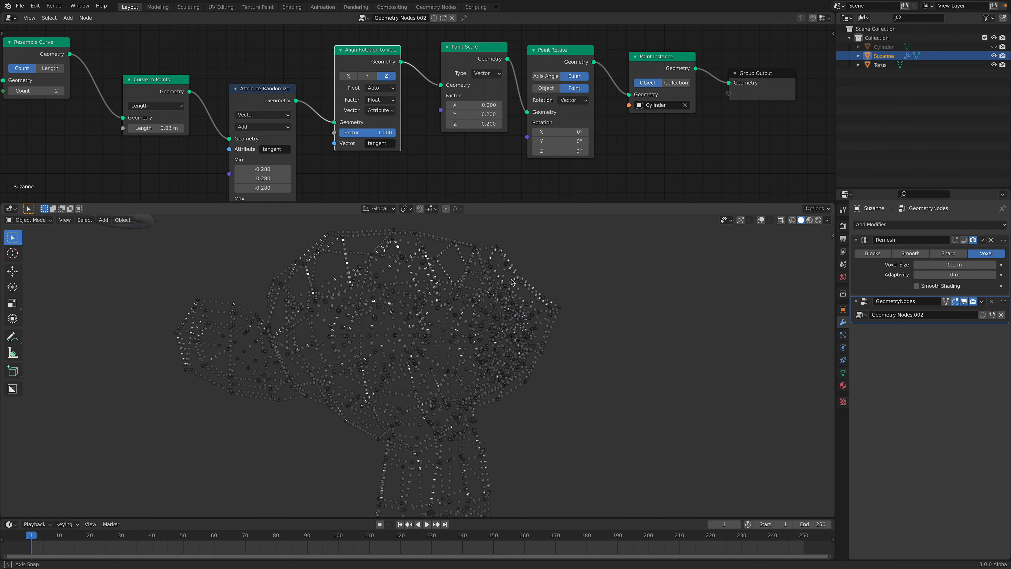
# Step: Set the Point Scale factors to X 0.300, Y 1.660 and Z 0.300
pyautogui.moveTo(479, 105); pyautogui.dragTo(509, 114)
pyautogui.moveTo(518, 290); pyautogui.dragTo(488, 287, button='middle')
pyautogui.scroll(-2, 450, 287)
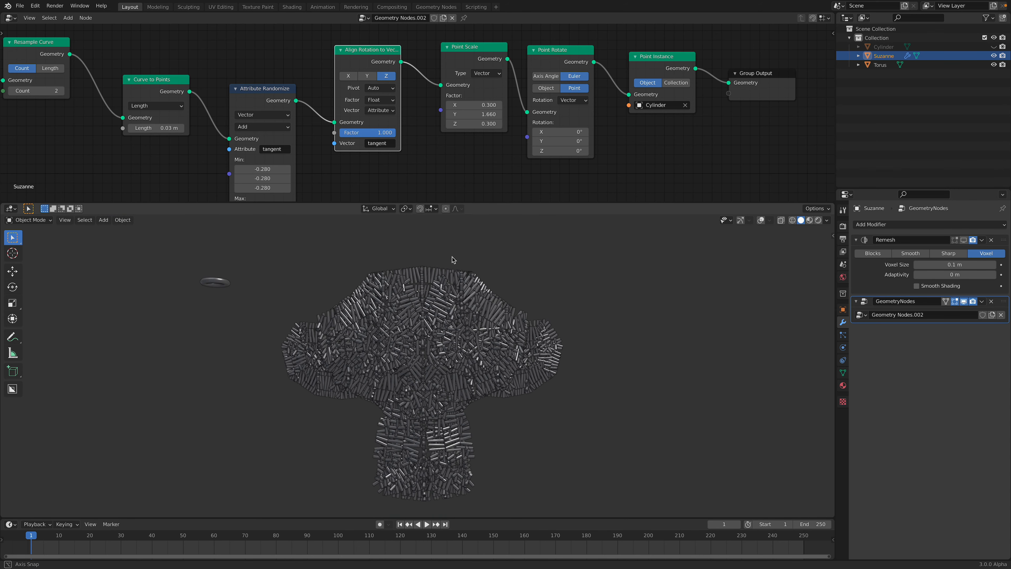
pyautogui.scroll(-3, 165, 79)
pyautogui.moveTo(167, 80); pyautogui.dragTo(268, 83, button='middle')
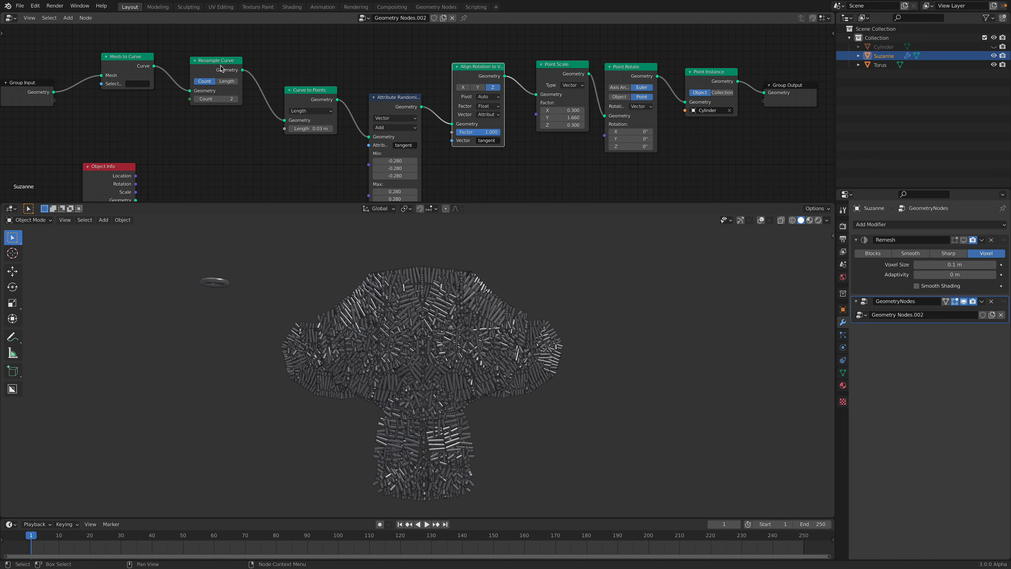
# Step: Open the recent file tangent_002.blend without saving changes to tangent_003.blend
pyautogui.click(20, 5)
pyautogui.moveTo(68, 35)
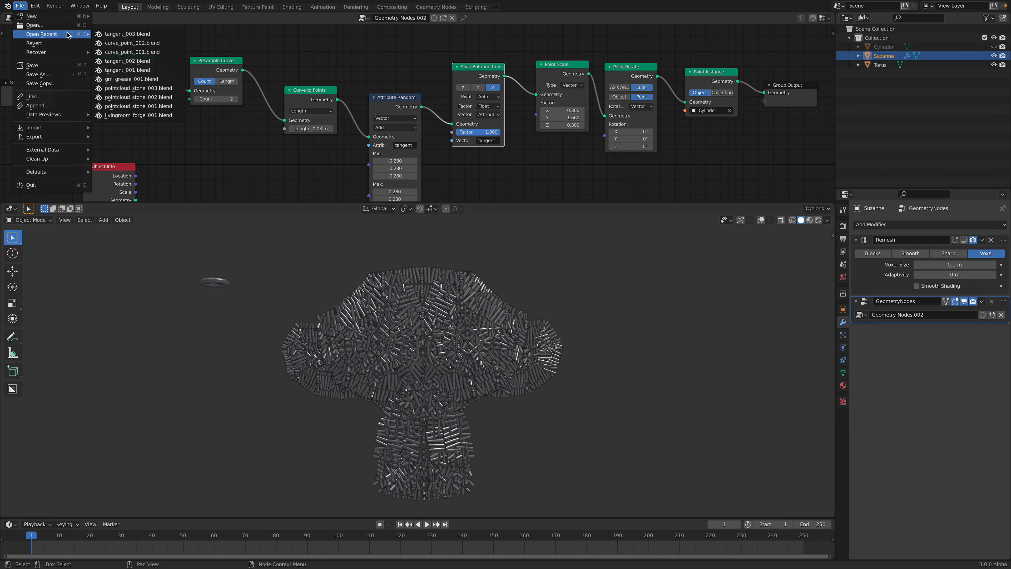
pyautogui.click(137, 63)
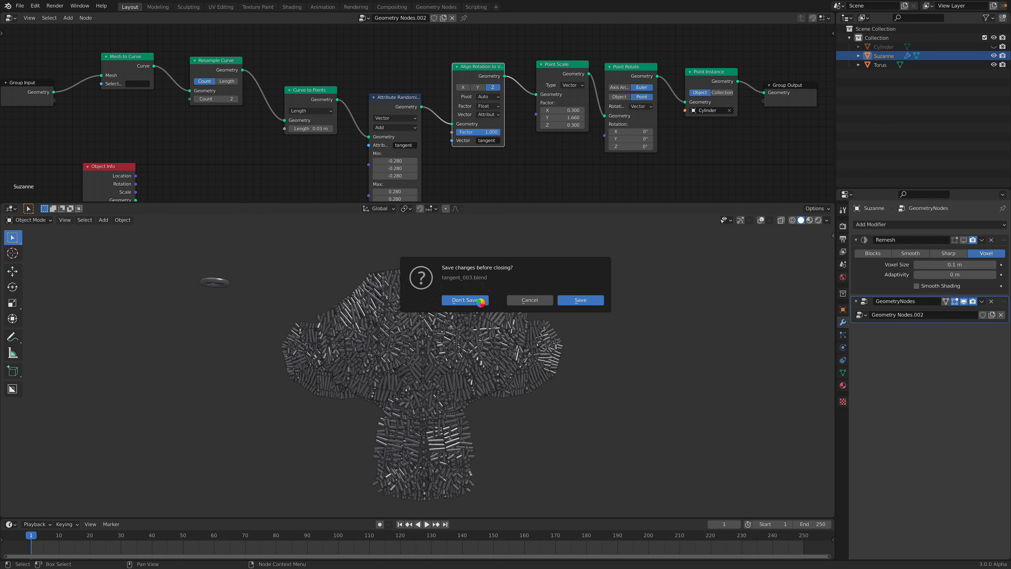
pyautogui.click(465, 300)
pyautogui.scroll(3, 464, 294)
pyautogui.keyDown('shift'); pyautogui.moveTo(399, 310); pyautogui.dragTo(465, 322, button='middle'); pyautogui.keyUp('shift')
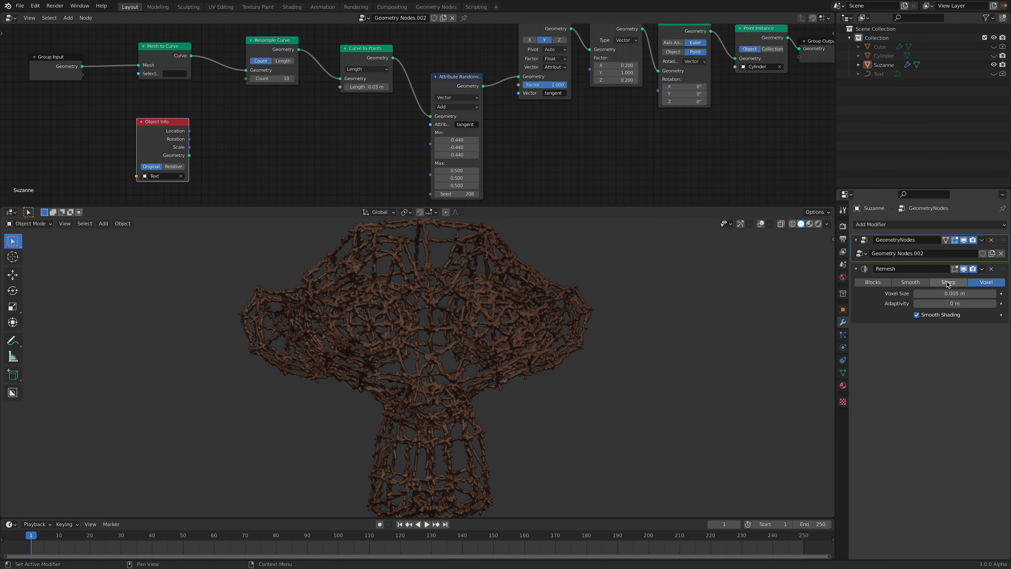
# Step: Turn off shadows in the viewport shading options and save the file
pyautogui.moveTo(515, 401); pyautogui.dragTo(761, 273, button='middle')
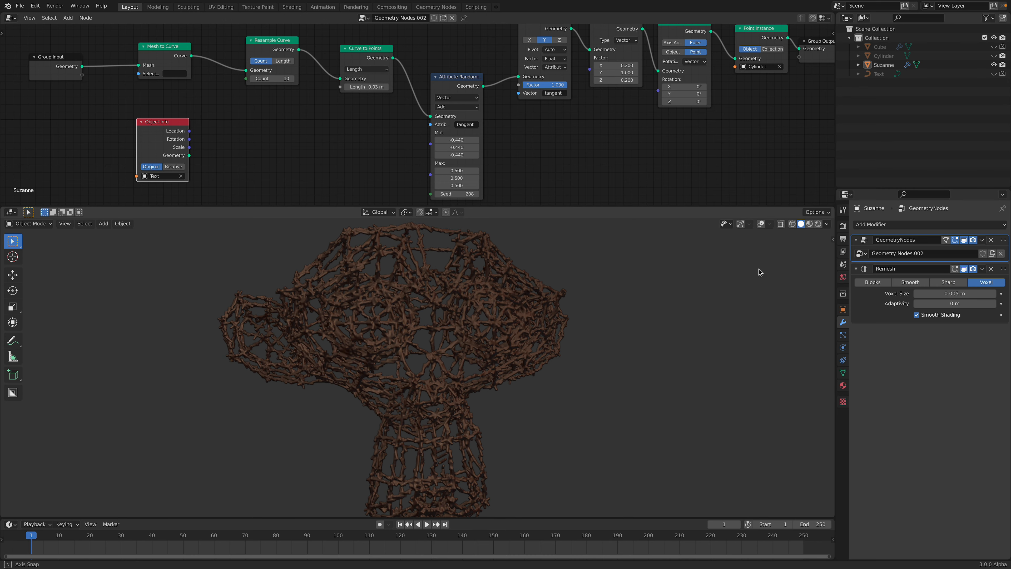
pyautogui.click(828, 224)
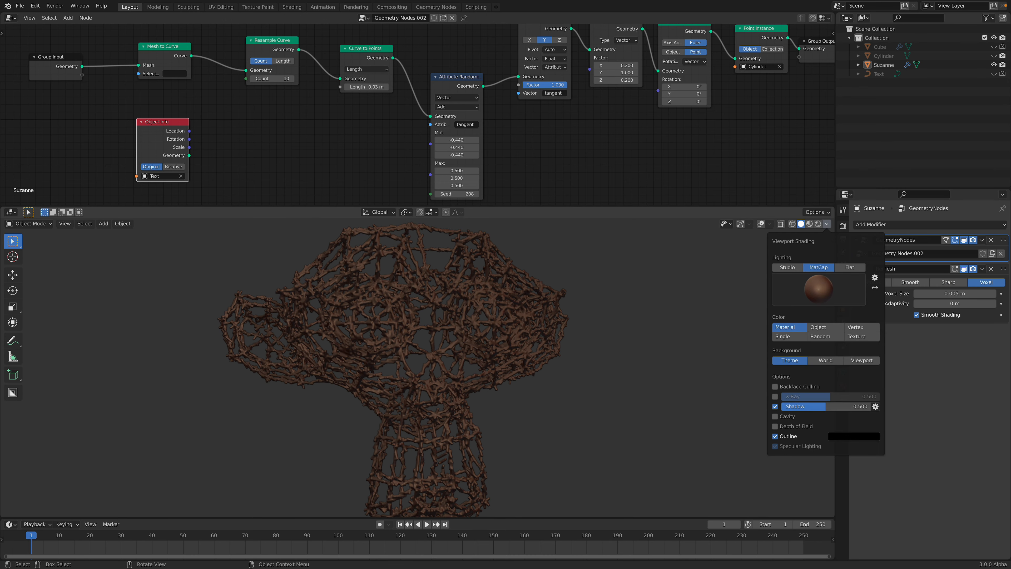
pyautogui.click(774, 406)
pyautogui.moveTo(645, 358)
pyautogui.mouseDown(button='middle')
pyautogui.moveTo(482, 357)
pyautogui.moveTo(567, 224)
pyautogui.mouseUp(button='middle')
pyautogui.hotkey('ctrl', 's')
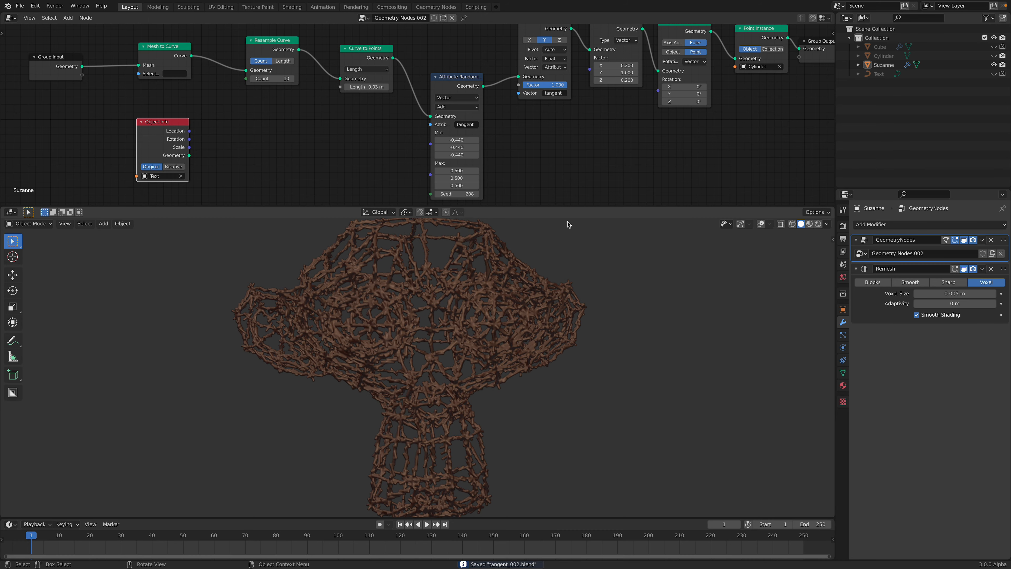
# Step: Remove the Remesh modifier from Suzanne and enlarge the 3D viewport to inspect the cylinders up close
pyautogui.moveTo(568, 206); pyautogui.dragTo(568, 232)
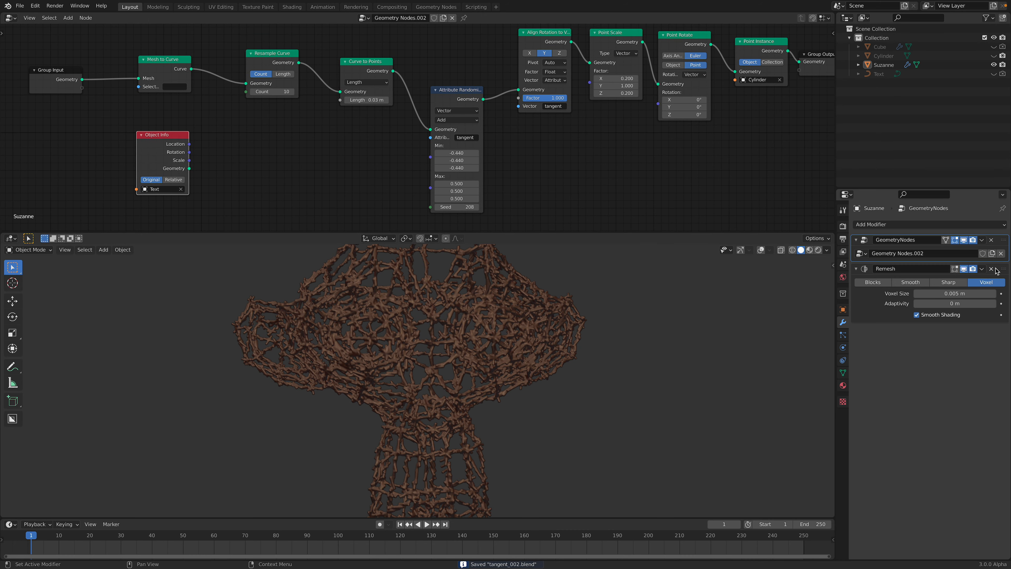
pyautogui.hotkey('ctrl', 'x')
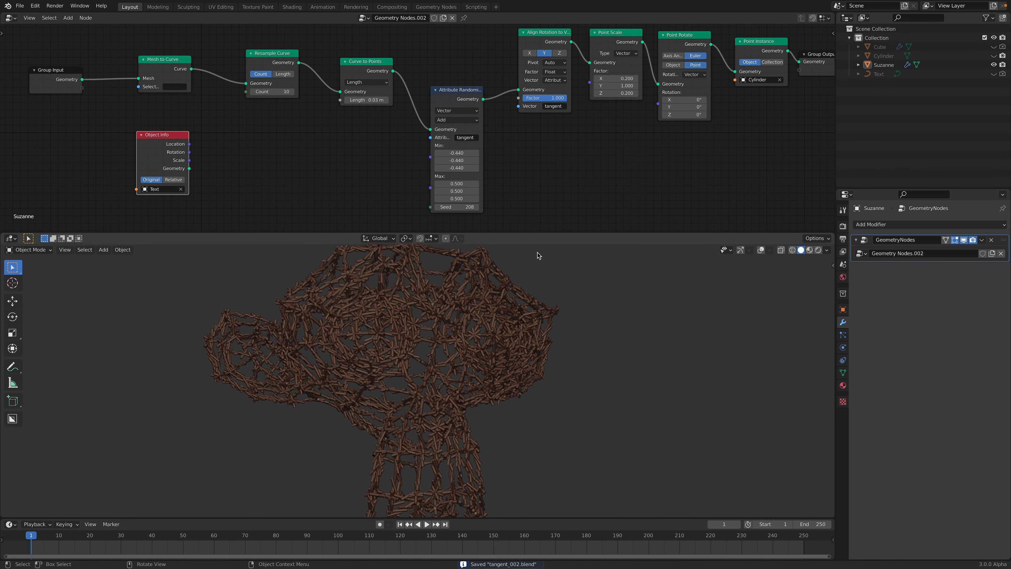
pyautogui.moveTo(536, 233); pyautogui.dragTo(536, 155)
pyautogui.scroll(5, 459, 343)
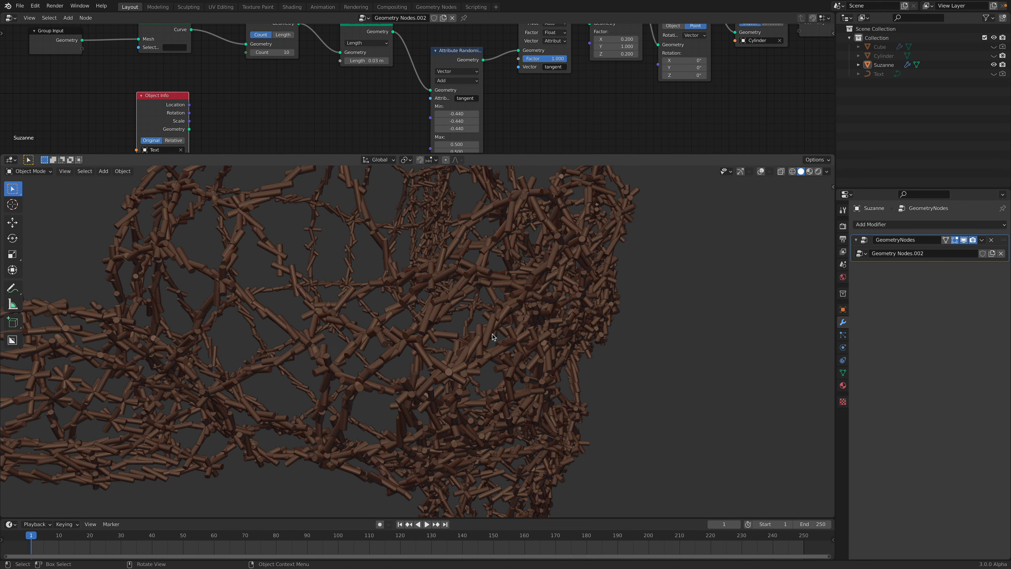
# Step: Enlarge the node editor area above the 3D viewport to show more of the node tree
pyautogui.moveTo(436, 349); pyautogui.dragTo(399, 342, button='middle')
pyautogui.scroll(-5, 414, 353)
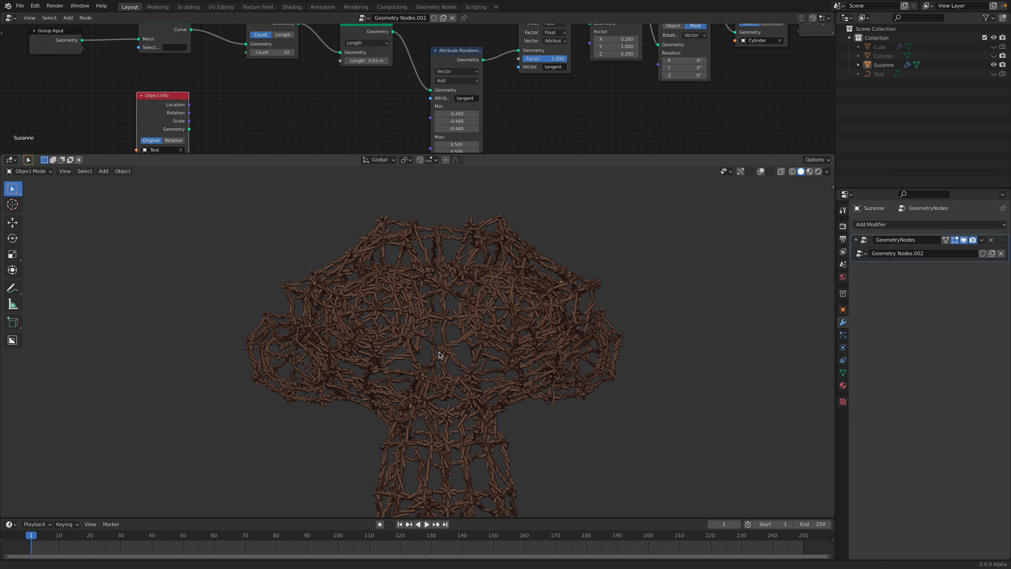
pyautogui.scroll(3, 469, 383)
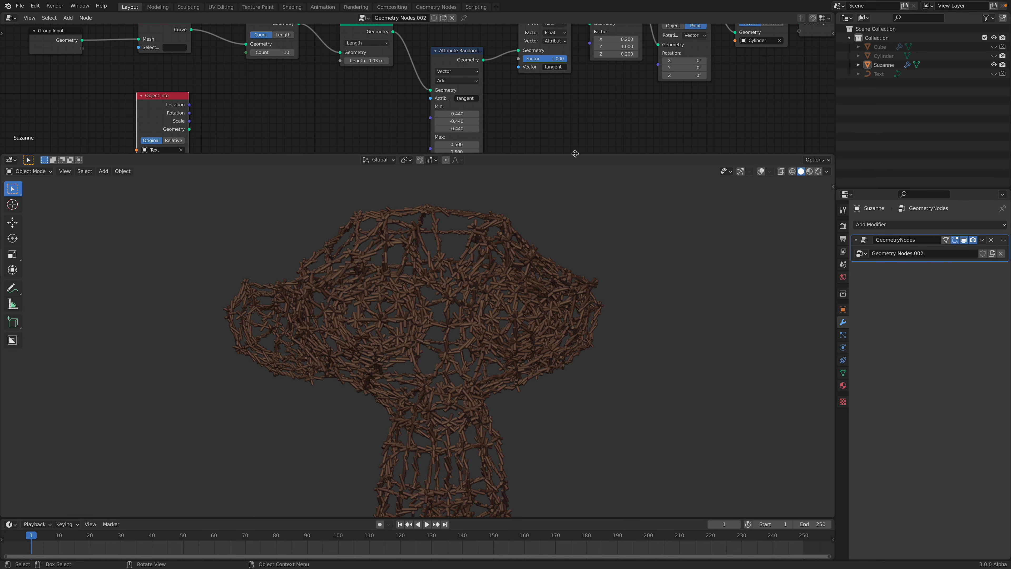
pyautogui.moveTo(575, 154); pyautogui.dragTo(573, 200)
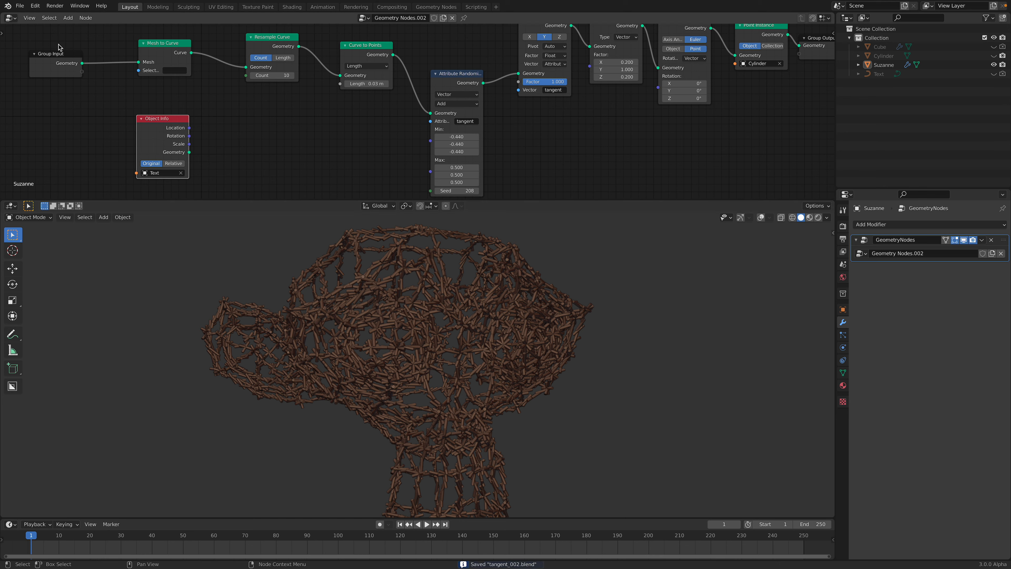
pyautogui.click(19, 6)
pyautogui.moveTo(43, 34)
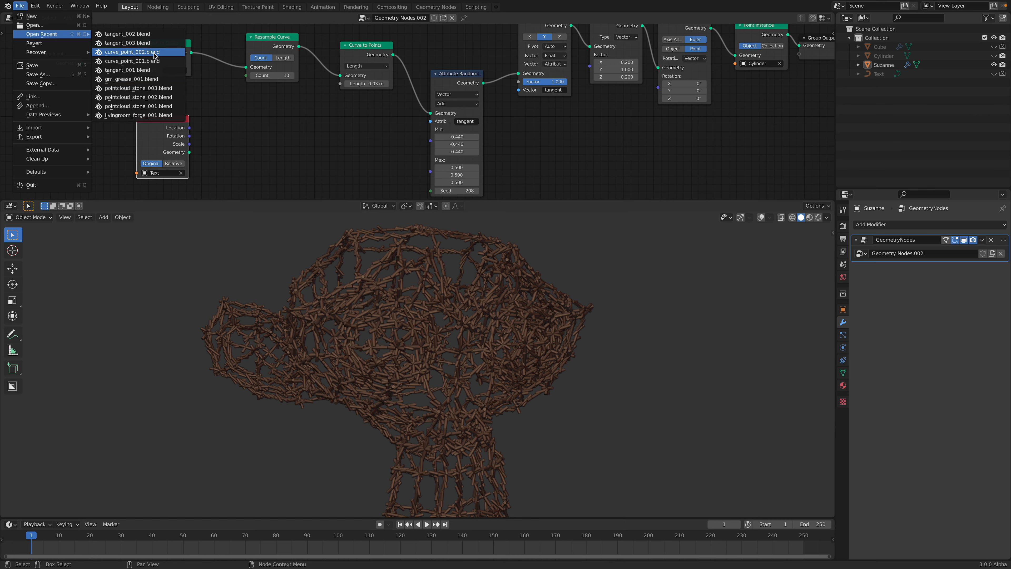
pyautogui.moveTo(480, 327); pyautogui.dragTo(436, 319, button='middle')
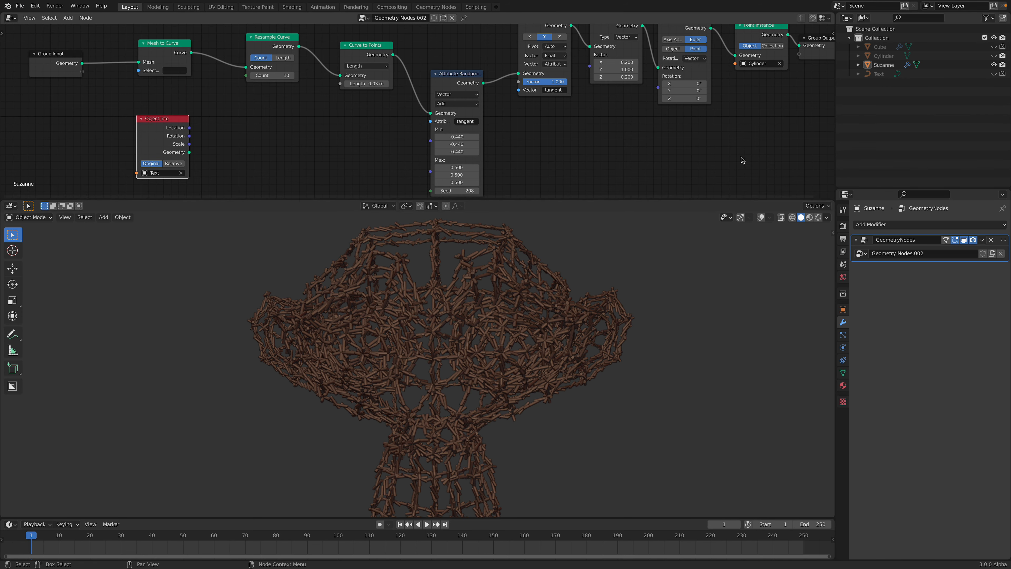
pyautogui.moveTo(765, 129); pyautogui.dragTo(671, 138, button='middle')
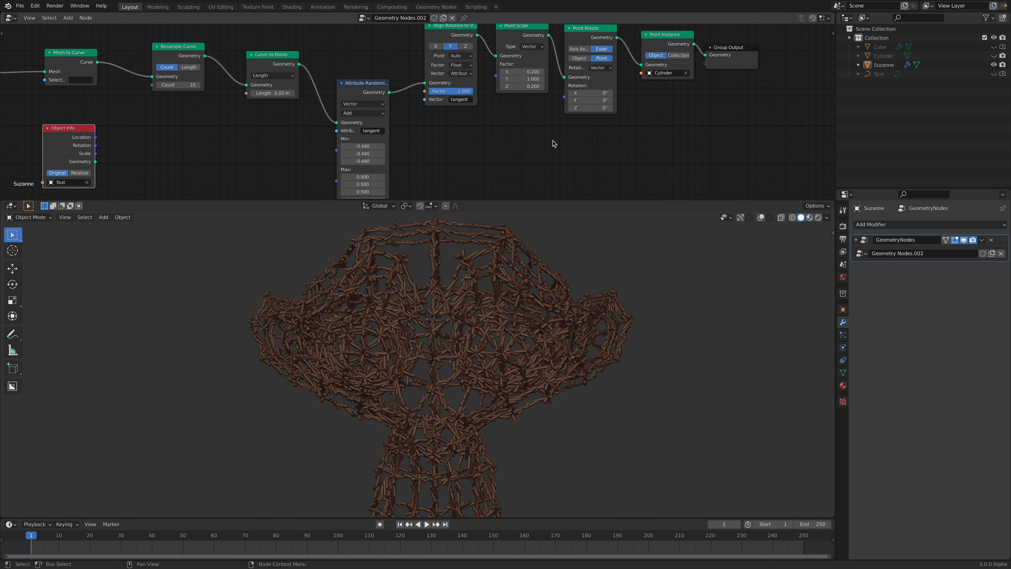
pyautogui.moveTo(552, 144); pyautogui.dragTo(588, 125, button='middle')
pyautogui.moveTo(203, 155); pyautogui.dragTo(241, 150, button='middle')
pyautogui.moveTo(636, 297); pyautogui.dragTo(653, 302, button='middle')
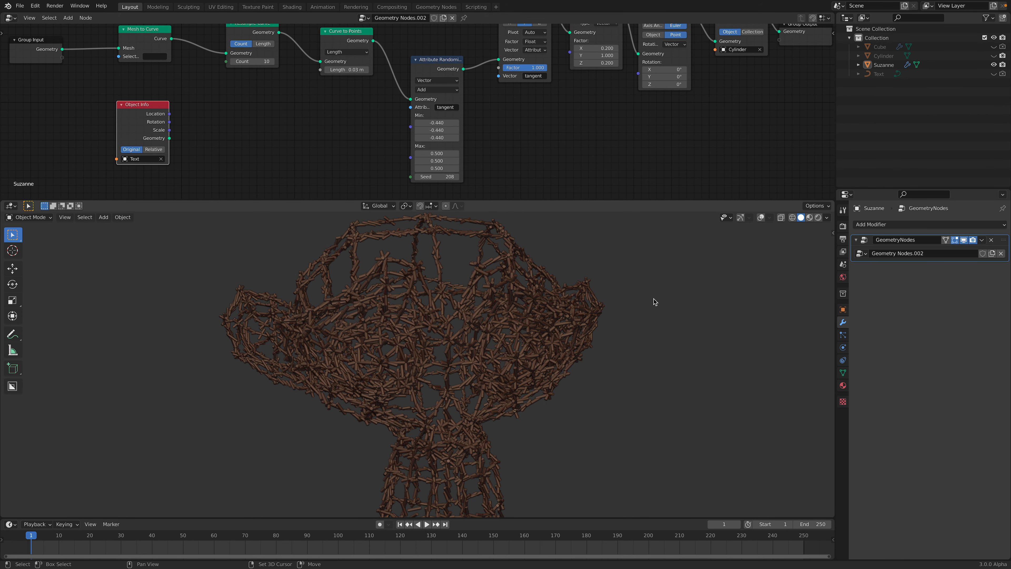
# Step: Add a cone mesh to the scene and move it beside Suzanne
pyautogui.hotkey('shift', 'a')
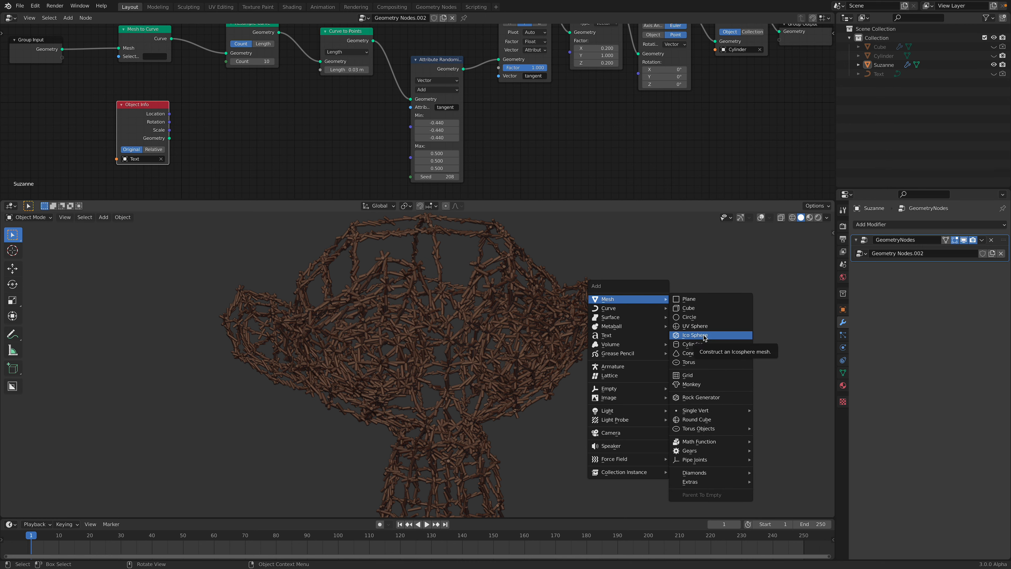
pyautogui.click(692, 356)
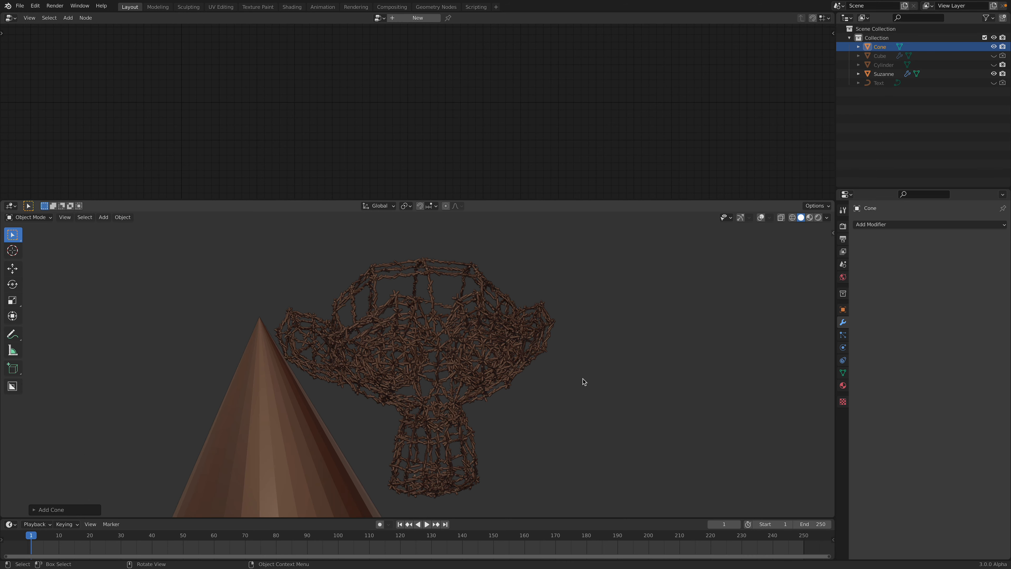
pyautogui.press('g')
pyautogui.click(737, 315)
# Step: Assign the Cone as the instanced object of the Point Instance node in Suzanne's node tree
pyautogui.scroll(-4, 642, 402)
pyautogui.keyDown('shift'); pyautogui.moveTo(619, 402); pyautogui.dragTo(620, 365, button='middle'); pyautogui.keyUp('shift')
pyautogui.moveTo(479, 360); pyautogui.dragTo(580, 354, button='middle')
pyautogui.scroll(5, 580, 354)
pyautogui.click(465, 328)
pyautogui.scroll(2, 464, 325)
pyautogui.moveTo(703, 132); pyautogui.dragTo(594, 189, button='middle')
pyautogui.moveTo(875, 47); pyautogui.dragTo(805, 68)
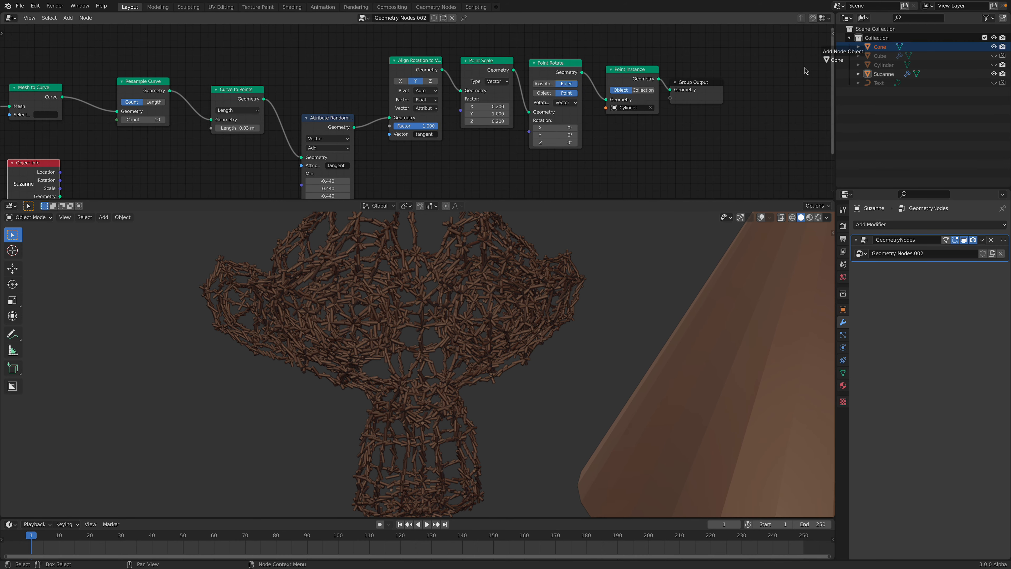
pyautogui.moveTo(630, 111); pyautogui.dragTo(631, 107)
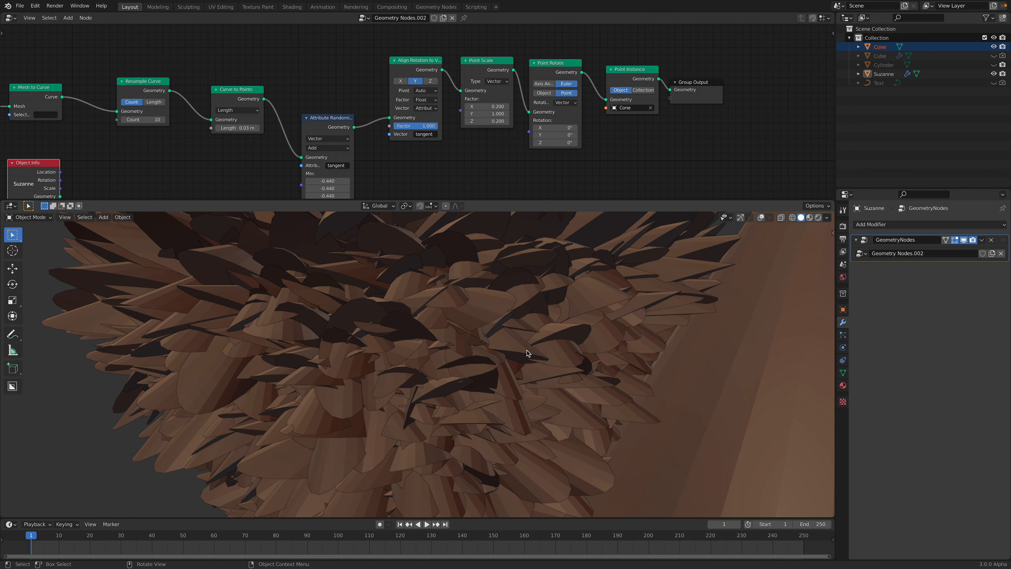
pyautogui.scroll(-5, 518, 318)
pyautogui.scroll(5, 589, 163)
# Step: Add a Combine XYZ node below the Point Scale node and set its Y to 1.000
pyautogui.moveTo(540, 151); pyautogui.dragTo(550, 119, button='middle')
pyautogui.scroll(-1, 538, 139)
pyautogui.hotkey('shift', 'a')
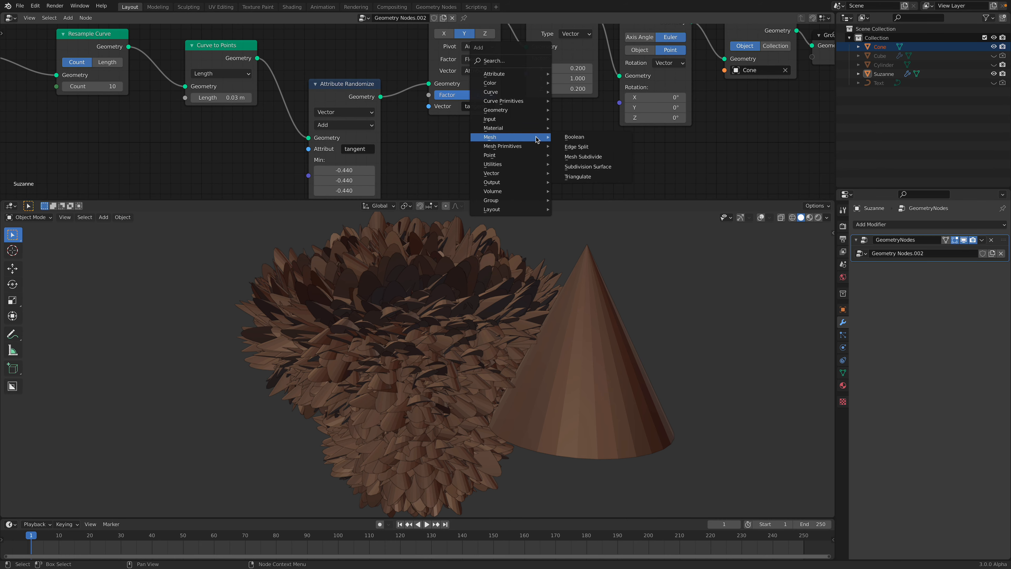
pyautogui.click(511, 61)
pyautogui.write('combine')
pyautogui.click(529, 86)
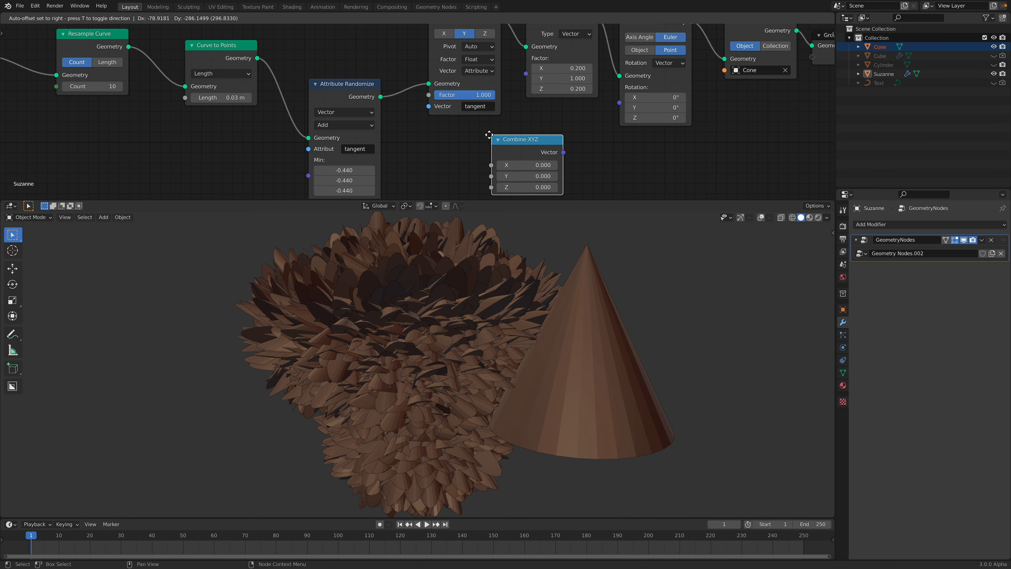
pyautogui.click(530, 166)
# Step: Add a Value node and connect it to the X and Z inputs of the Combine XYZ node
pyautogui.hotkey('shift', 'a')
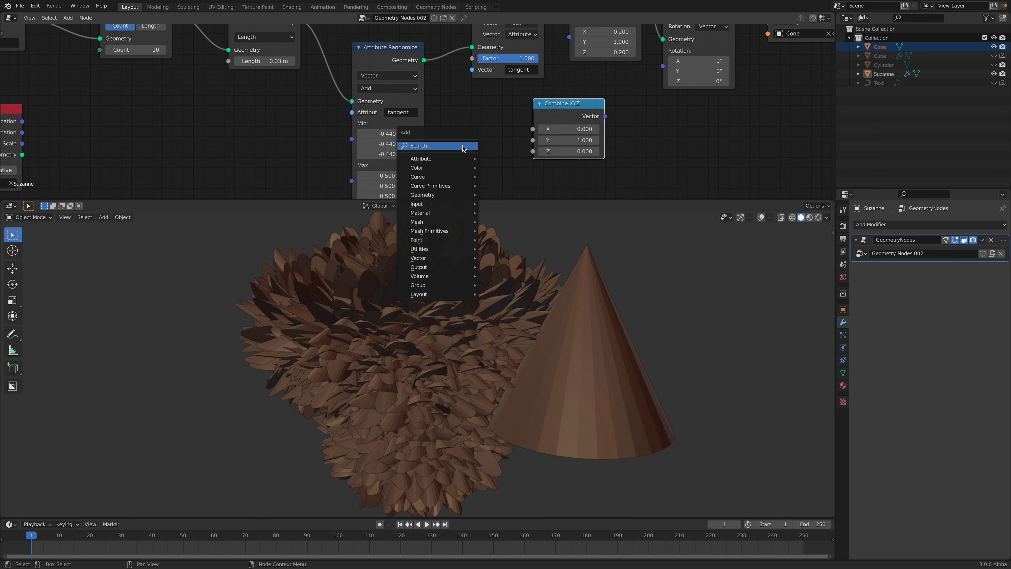
pyautogui.click(462, 146)
pyautogui.write('value')
pyautogui.press('Return')
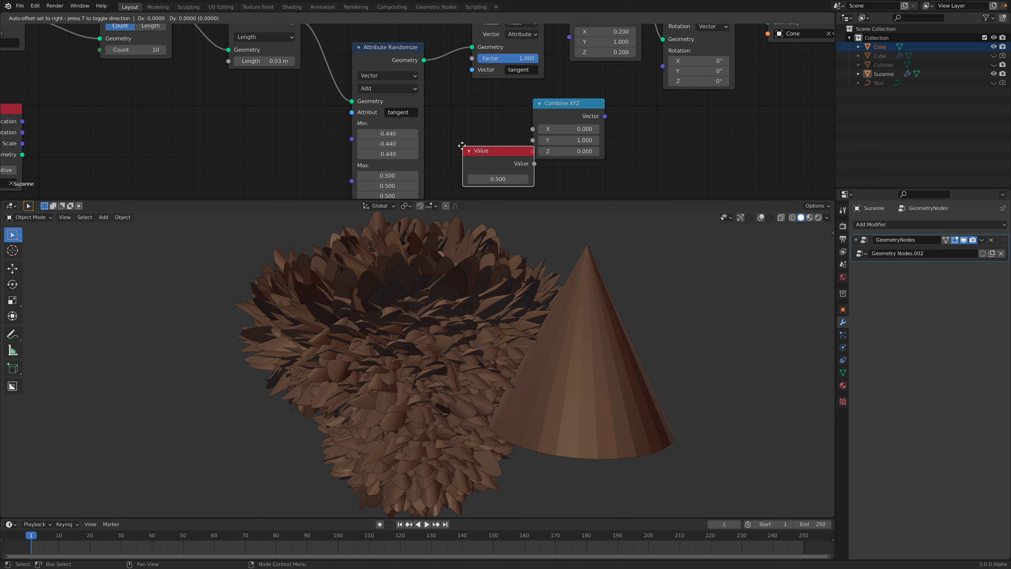
pyautogui.click(498, 156)
pyautogui.moveTo(529, 134); pyautogui.dragTo(533, 152)
# Step: Connect the Combine XYZ vector to the Point Scale factor and set the Value node to 0.040
pyautogui.moveTo(615, 130); pyautogui.dragTo(570, 162, button='middle')
pyautogui.moveTo(560, 148); pyautogui.dragTo(563, 145)
pyautogui.moveTo(527, 76); pyautogui.dragTo(523, 69)
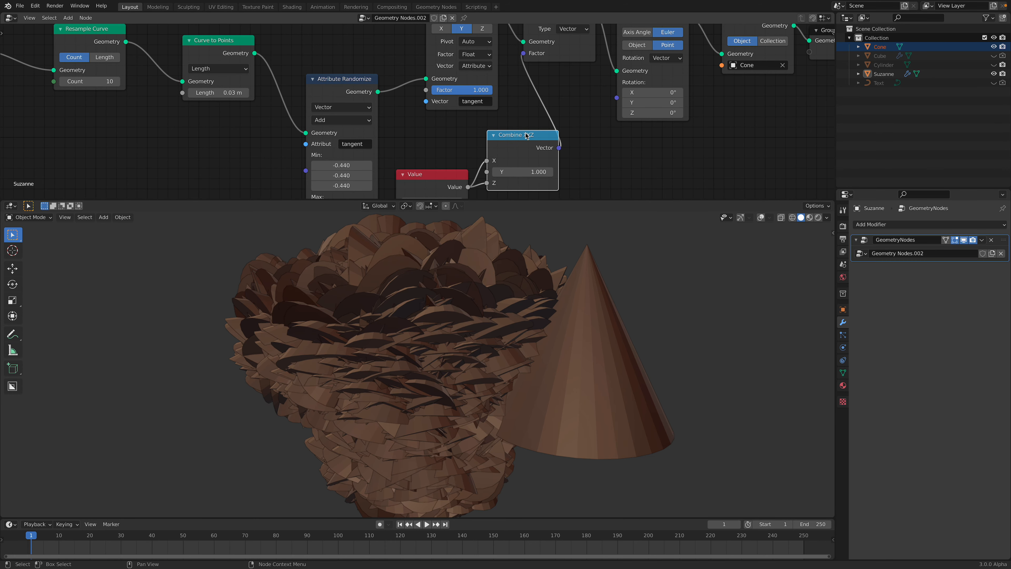
pyautogui.moveTo(525, 135); pyautogui.dragTo(528, 142)
pyautogui.moveTo(527, 141); pyautogui.dragTo(533, 108, button='middle')
pyautogui.moveTo(437, 169); pyautogui.dragTo(410, 169)
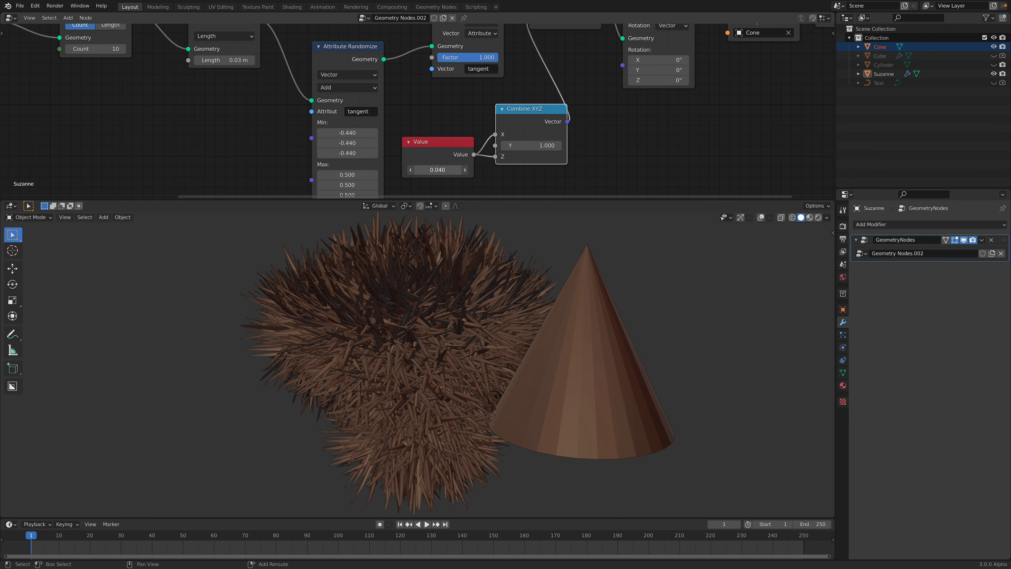
# Step: Scale the cone's mesh down in Edit Mode, return to Object Mode and select Suzanne
pyautogui.click(585, 329)
pyautogui.press('Tab')
pyautogui.press('s')
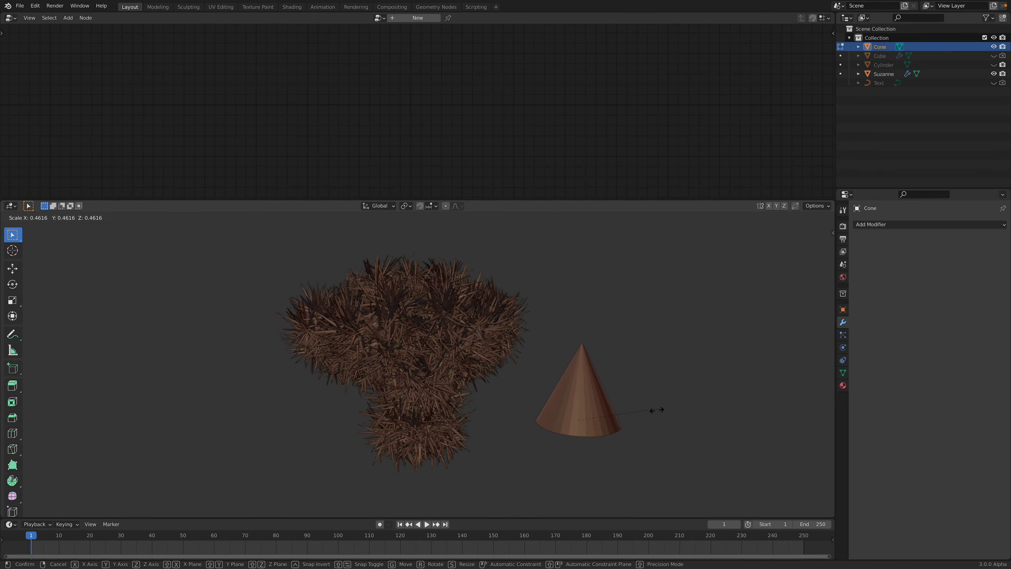
pyautogui.click(613, 413)
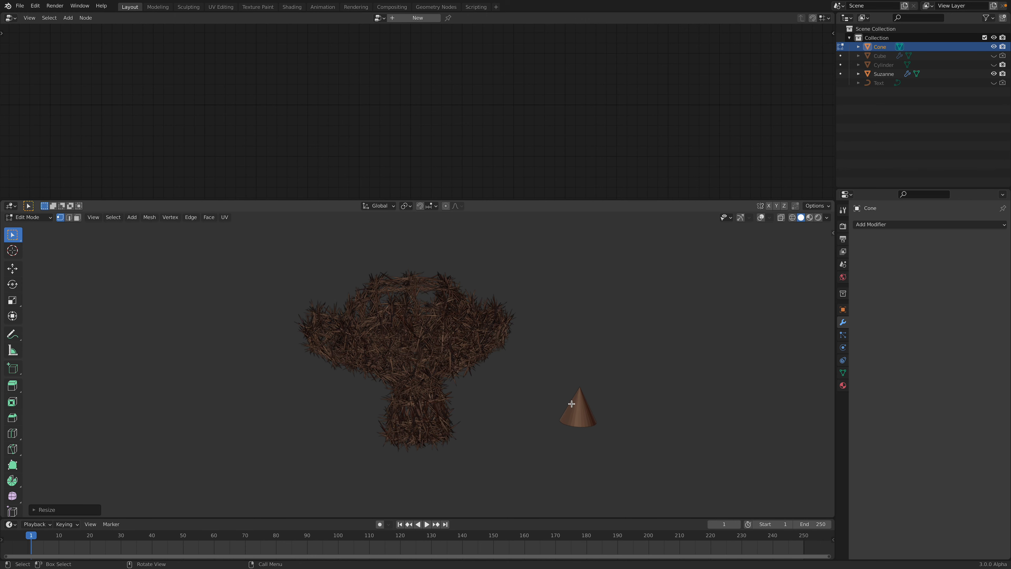
pyautogui.press('Tab')
pyautogui.scroll(3, 510, 393)
pyautogui.click(481, 355)
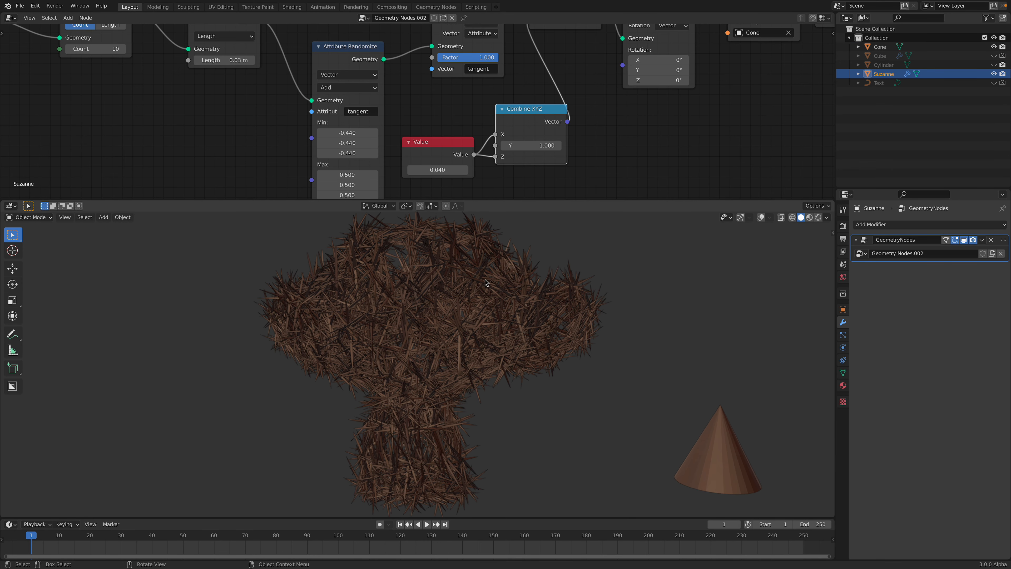
# Step: Scale the cone down to about 0.386 in Object Mode
pyautogui.click(701, 448)
pyautogui.press('s')
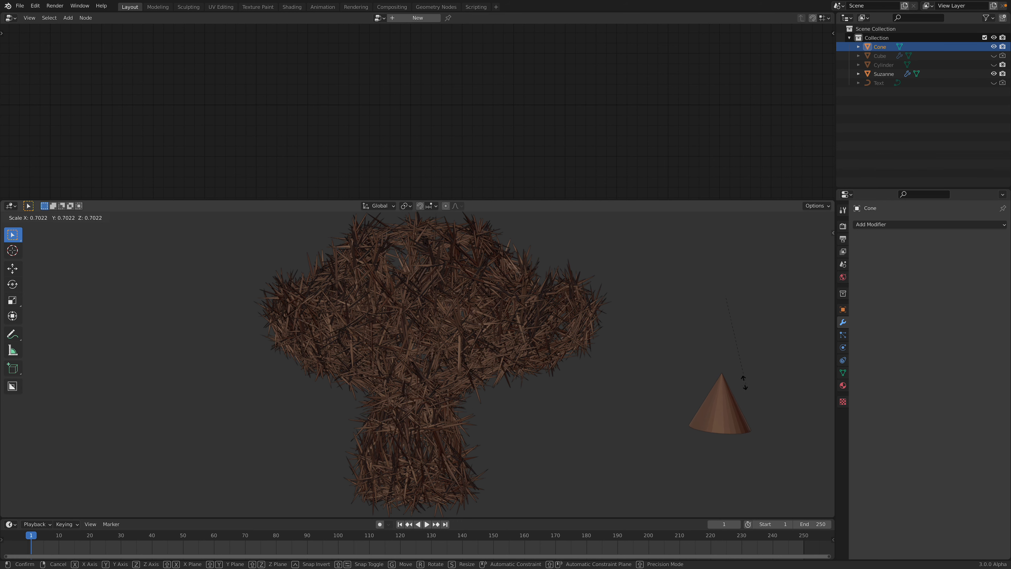
pyautogui.click(682, 343)
pyautogui.press('Tab')
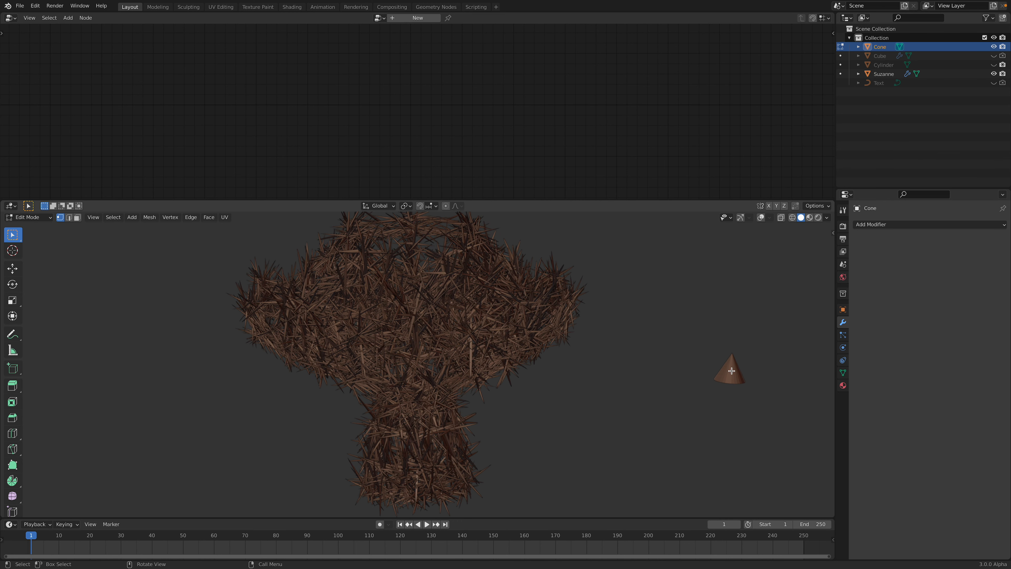
pyautogui.click(46, 218)
pyautogui.click(30, 227)
pyautogui.moveTo(338, 312); pyautogui.dragTo(374, 322)
pyautogui.scroll(-2, 395, 319)
pyautogui.scroll(1, 430, 323)
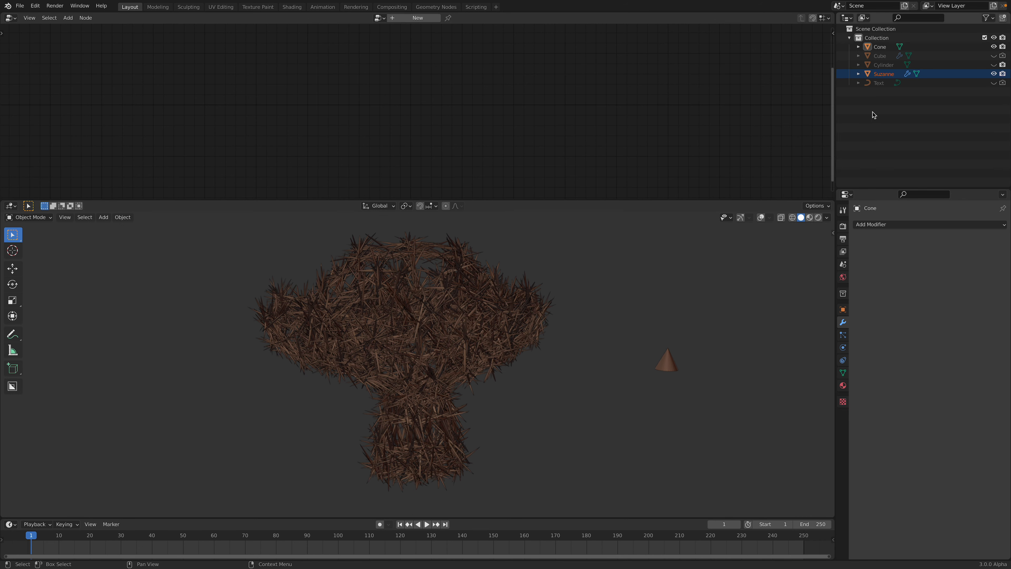
# Step: Set Suzanne's Value node to 0.060 and the Y of the Combine XYZ node to 0.240
pyautogui.click(885, 74)
pyautogui.moveTo(522, 105)
pyautogui.mouseDown(button='middle')
pyautogui.moveTo(508, 147)
pyautogui.moveTo(528, 90)
pyautogui.mouseUp(button='middle')
pyautogui.moveTo(440, 163); pyautogui.dragTo(462, 163)
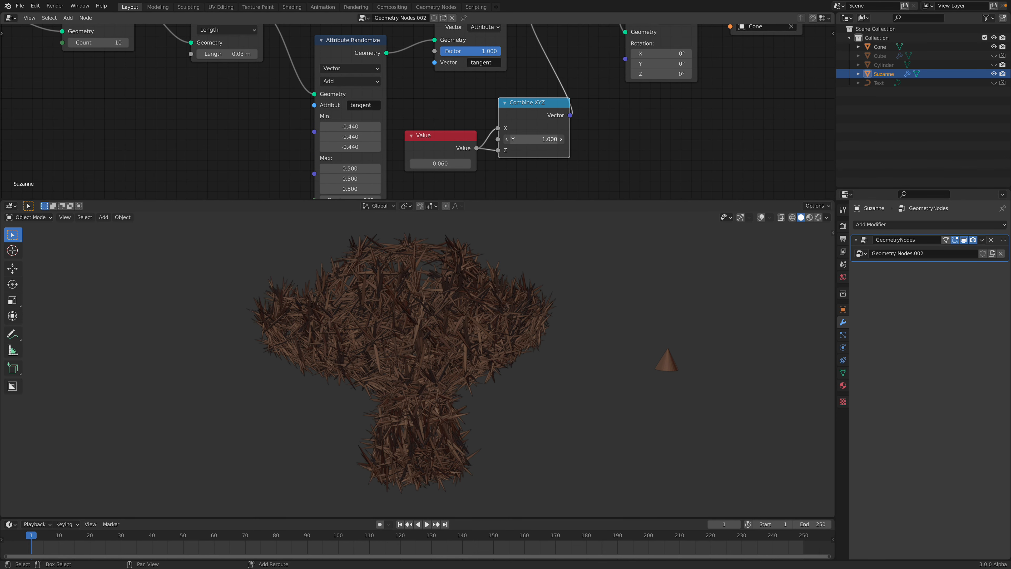
pyautogui.moveTo(534, 139); pyautogui.dragTo(517, 139)
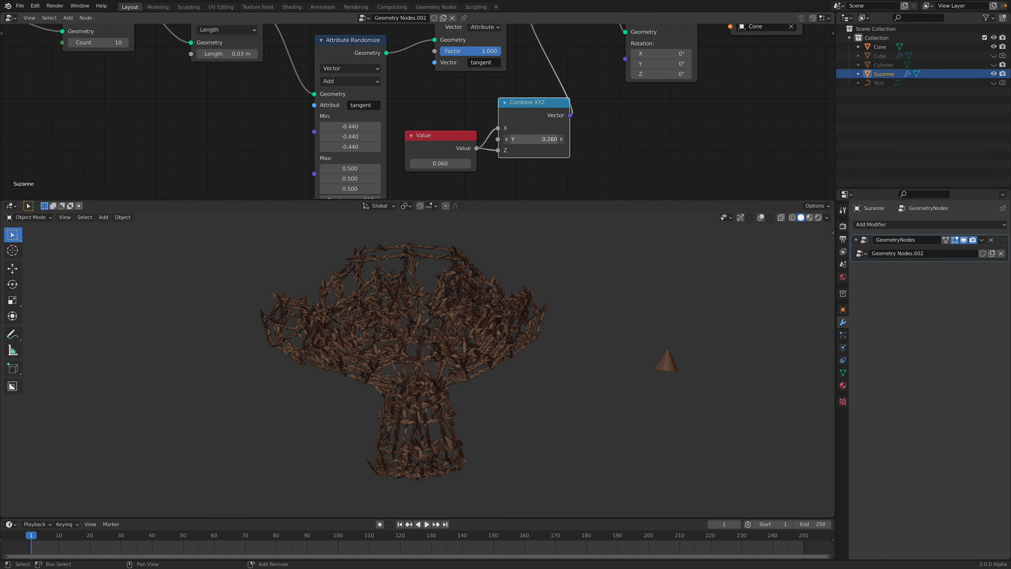
pyautogui.scroll(3, 523, 275)
pyautogui.moveTo(523, 274); pyautogui.dragTo(483, 440, button='middle')
pyautogui.scroll(1, 482, 434)
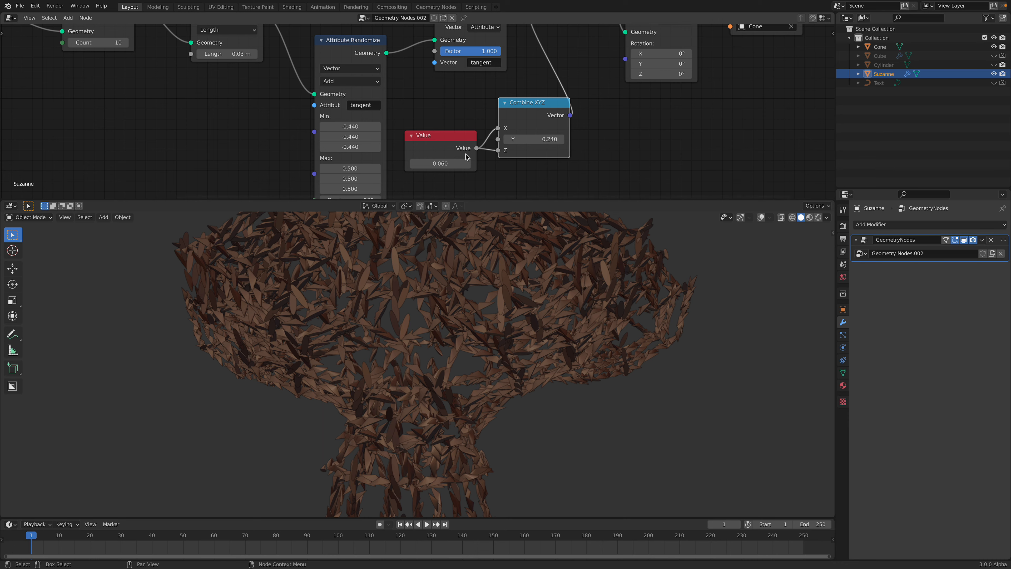
# Step: Reroute the Value link from Z to Y on the Combine XYZ node and set Z to 0.120
pyautogui.moveTo(499, 144); pyautogui.dragTo(557, 149)
pyautogui.moveTo(526, 303); pyautogui.dragTo(467, 311, button='middle')
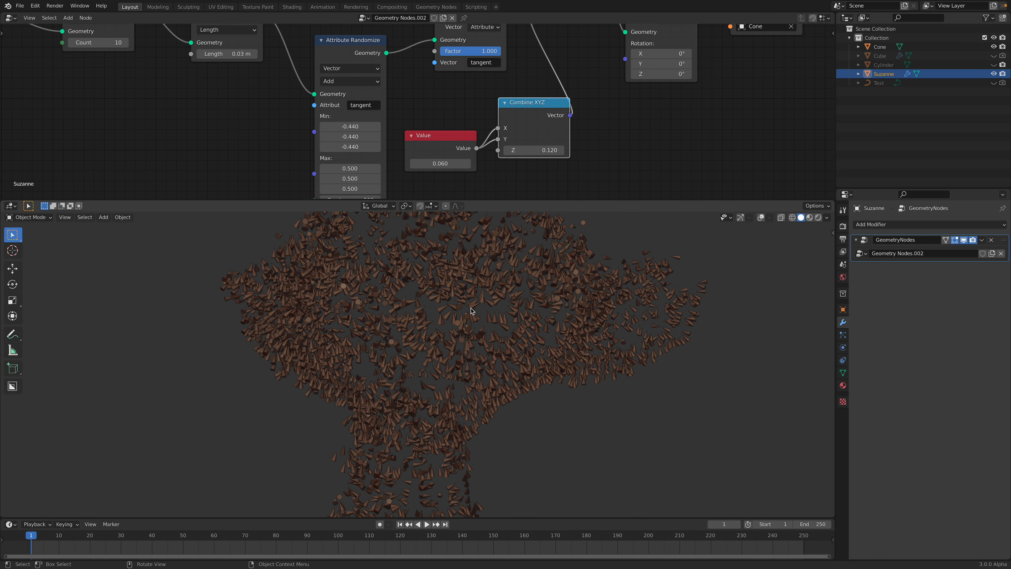
pyautogui.scroll(-1, 482, 310)
pyautogui.click(801, 376)
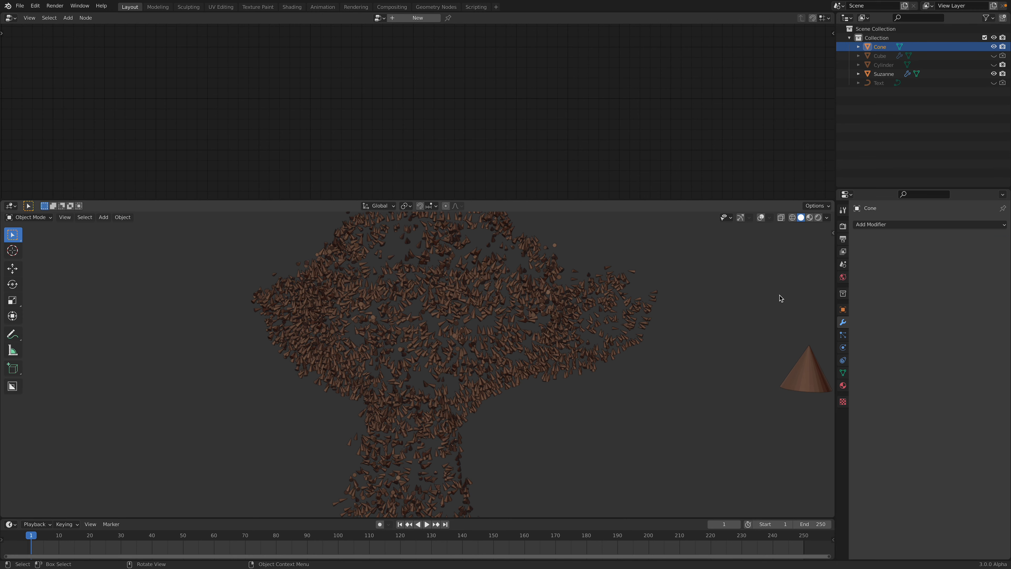
pyautogui.press('g')
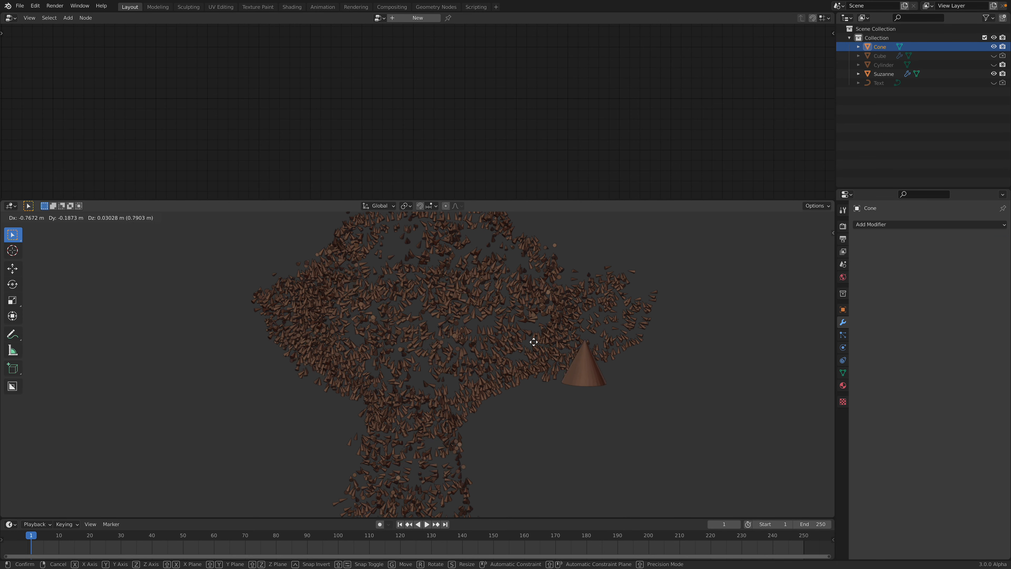
pyautogui.press('Escape')
# Step: Display the transform sidebar, gizmos and overlays in the 3D viewport
pyautogui.click(516, 309)
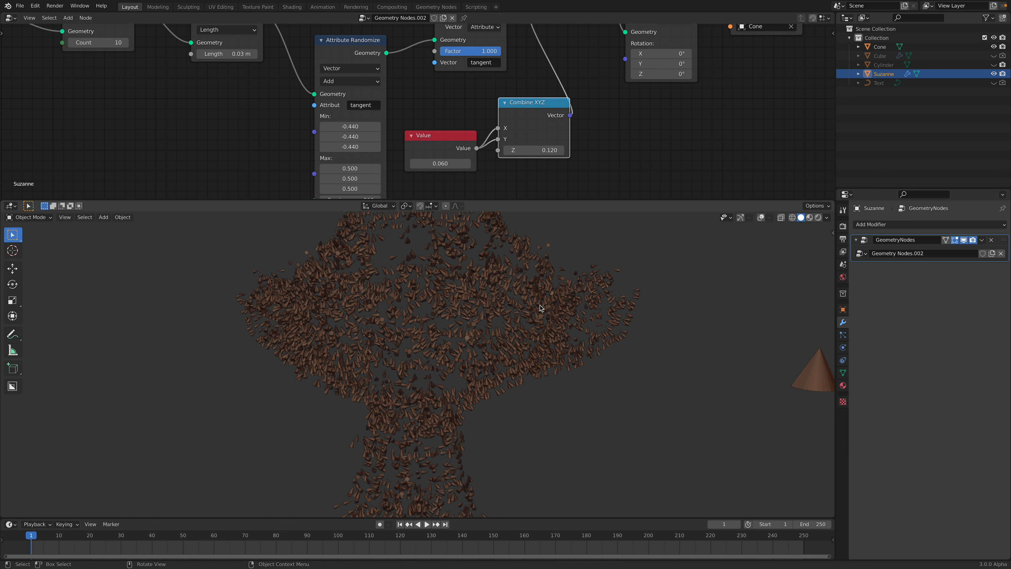
pyautogui.click(833, 233)
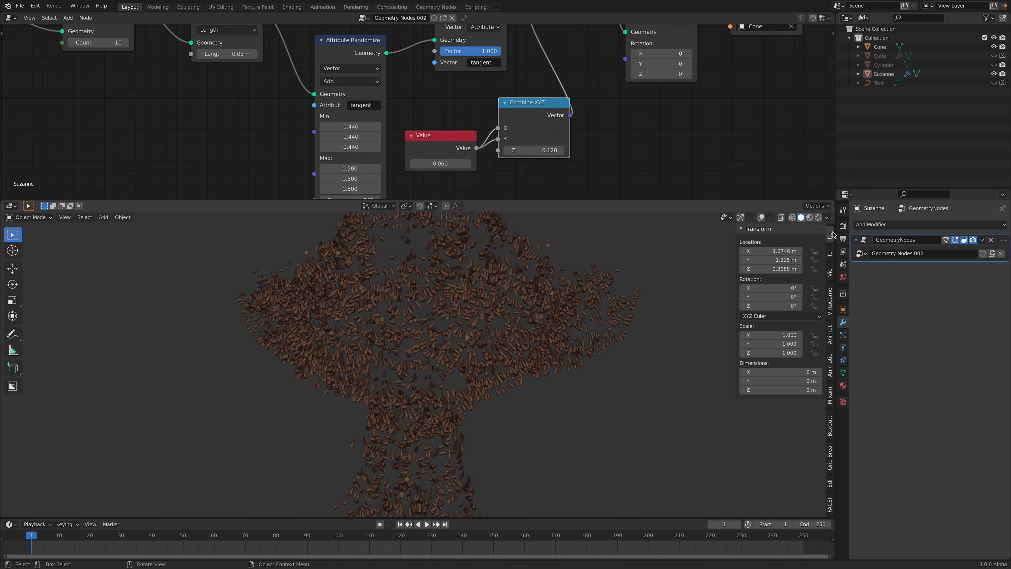
pyautogui.scroll(-3, 657, 318)
pyautogui.keyDown('shift'); pyautogui.moveTo(657, 318); pyautogui.dragTo(627, 313, button='middle'); pyautogui.keyUp('shift')
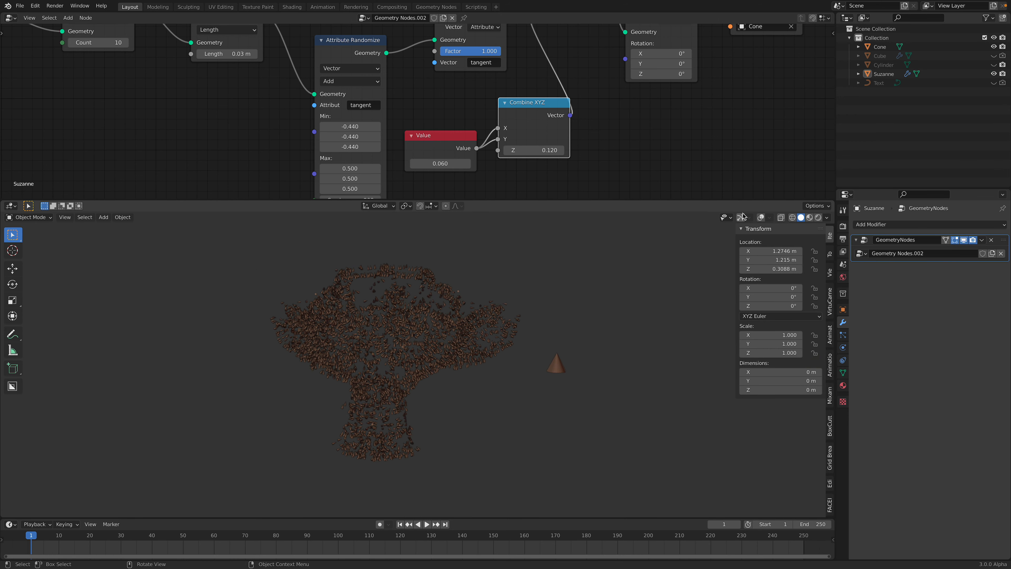
# Step: Move the cone to the opposite side of Suzanne, at about X 0.58 m, Y -0.54 m and Z 0.66 m
pyautogui.click(556, 370)
pyautogui.press('g')
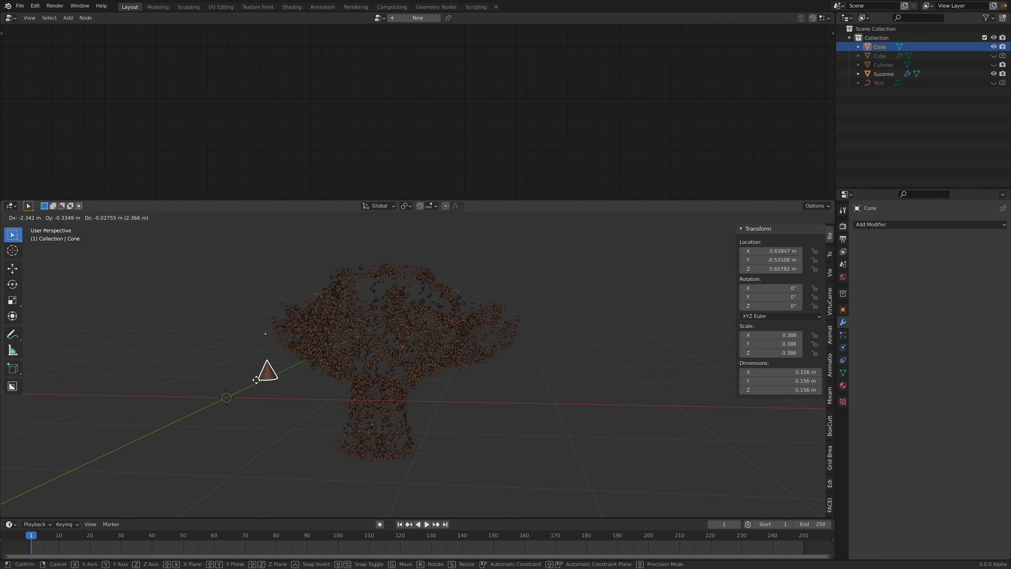
pyautogui.click(256, 380)
pyautogui.scroll(1, 280, 383)
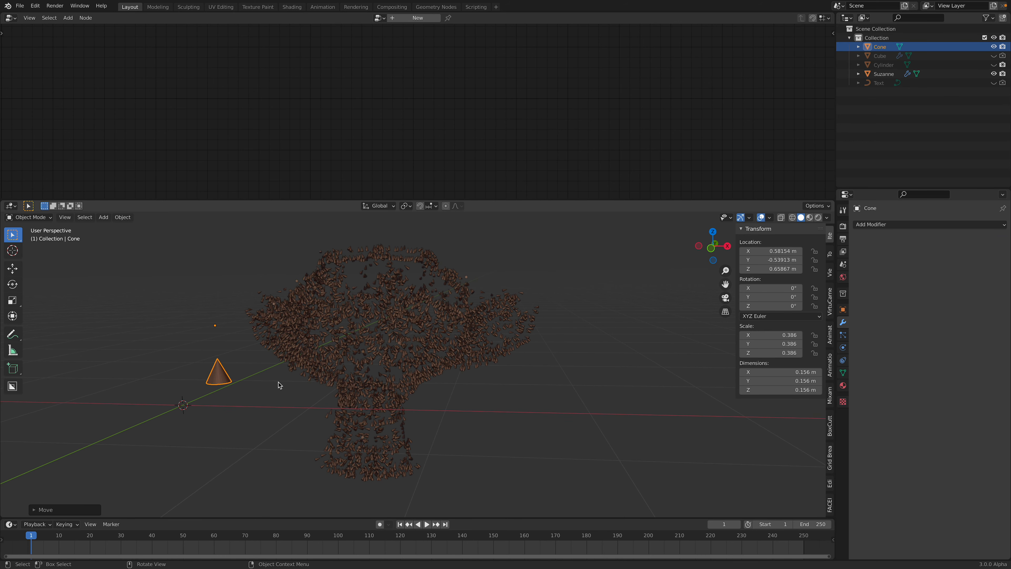
# Step: Set the cone's origin to its geometry and deselect it
pyautogui.rightClick(237, 382)
pyautogui.moveTo(235, 410)
pyautogui.click(275, 421)
pyautogui.click(310, 383)
pyautogui.scroll(2, 253, 385)
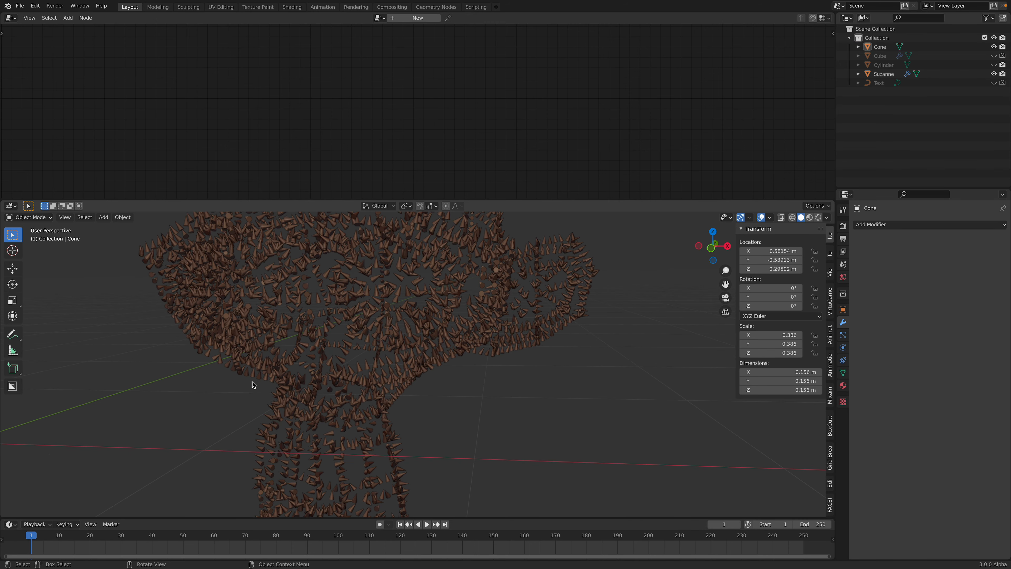
# Step: Move the cone farther away from Suzanne so it stands clear beside the model
pyautogui.scroll(-1, 389, 347)
pyautogui.scroll(-2, 361, 341)
pyautogui.moveTo(204, 368); pyautogui.dragTo(118, 341)
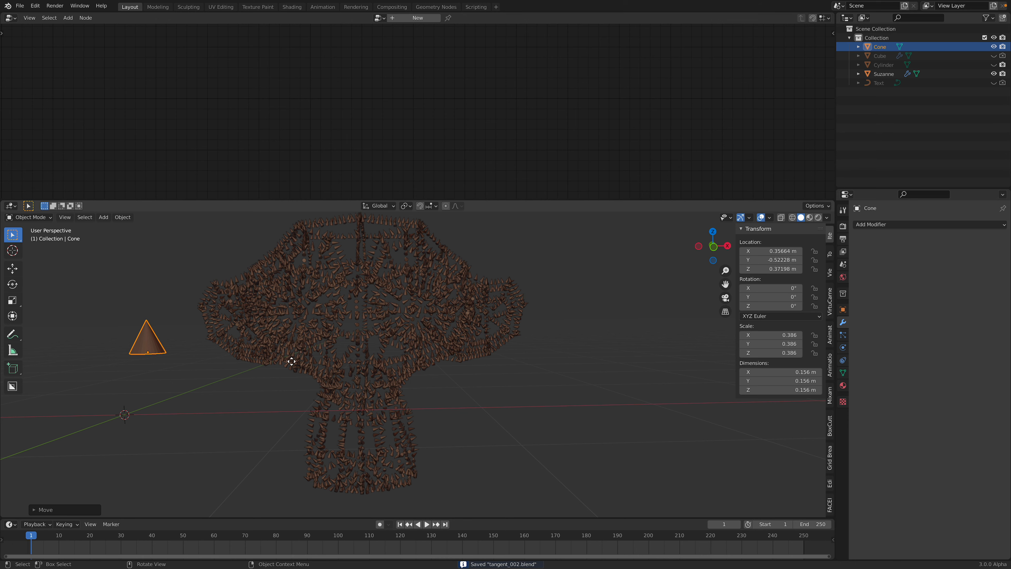
pyautogui.press('g')
pyautogui.click(201, 368)
# Step: Select Suzanne and set the Combine XYZ node's Z to 0.240
pyautogui.click(348, 344)
pyautogui.click(363, 339)
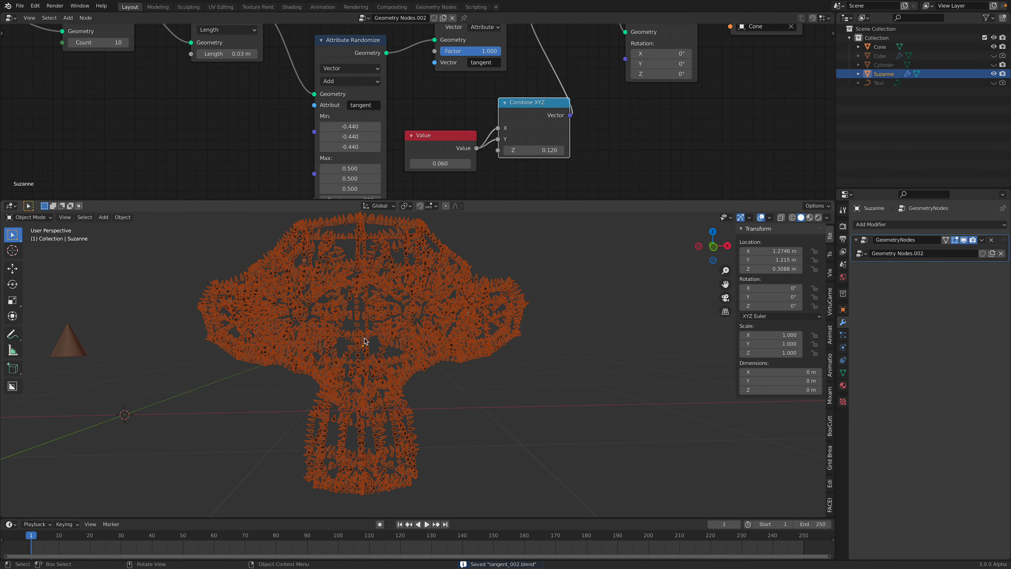
pyautogui.scroll(3, 364, 340)
pyautogui.click(621, 241)
pyautogui.click(568, 228)
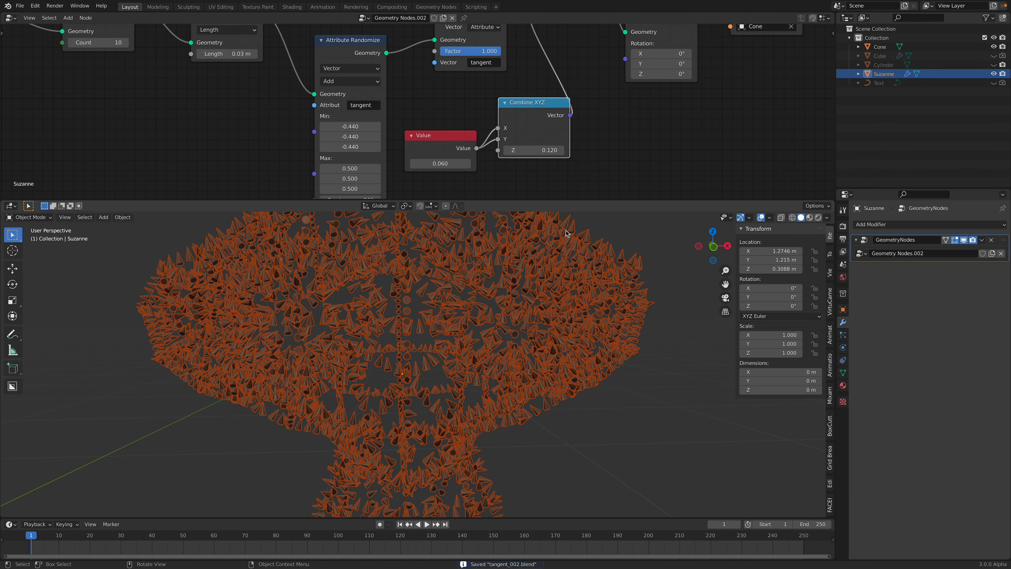
pyautogui.moveTo(556, 151); pyautogui.dragTo(599, 150)
# Step: Deselect all objects and save the Blender file
pyautogui.scroll(-2, 561, 331)
pyautogui.hotkey('alt', 'a')
pyautogui.moveTo(562, 331)
pyautogui.mouseDown(button='middle')
pyautogui.moveTo(570, 329)
pyautogui.moveTo(561, 324)
pyautogui.mouseUp(button='middle')
pyautogui.hotkey('ctrl', 's')
# Step: Mute the Attribute Randomize node, toggling it on and off to compare the cone directions
pyautogui.scroll(-6, 415, 115)
pyautogui.moveTo(416, 114); pyautogui.dragTo(453, 104, button='middle')
pyautogui.scroll(4, 427, 141)
pyautogui.moveTo(416, 173); pyautogui.dragTo(429, 173)
pyautogui.scroll(-3, 442, 132)
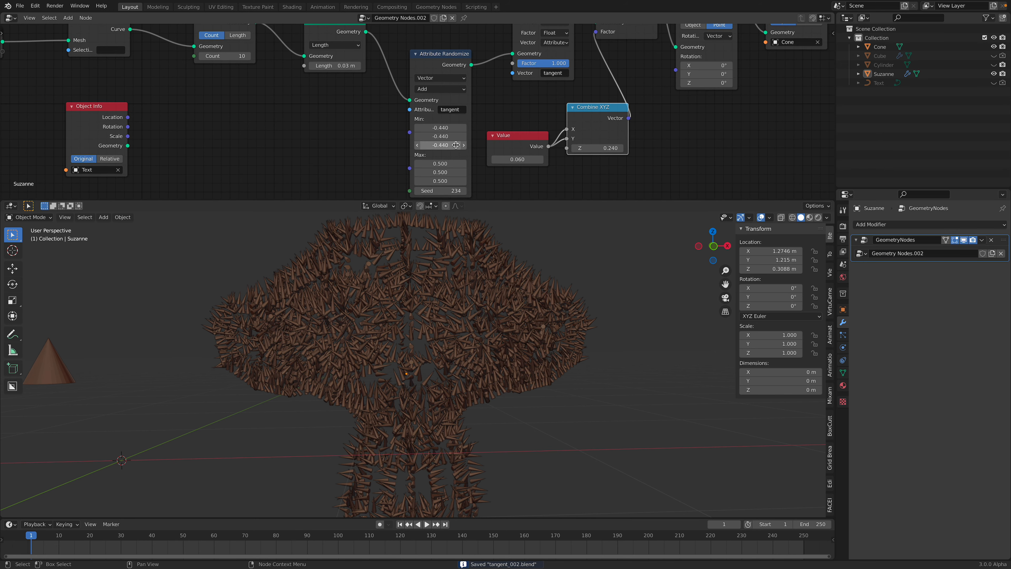
pyautogui.scroll(1, 429, 78)
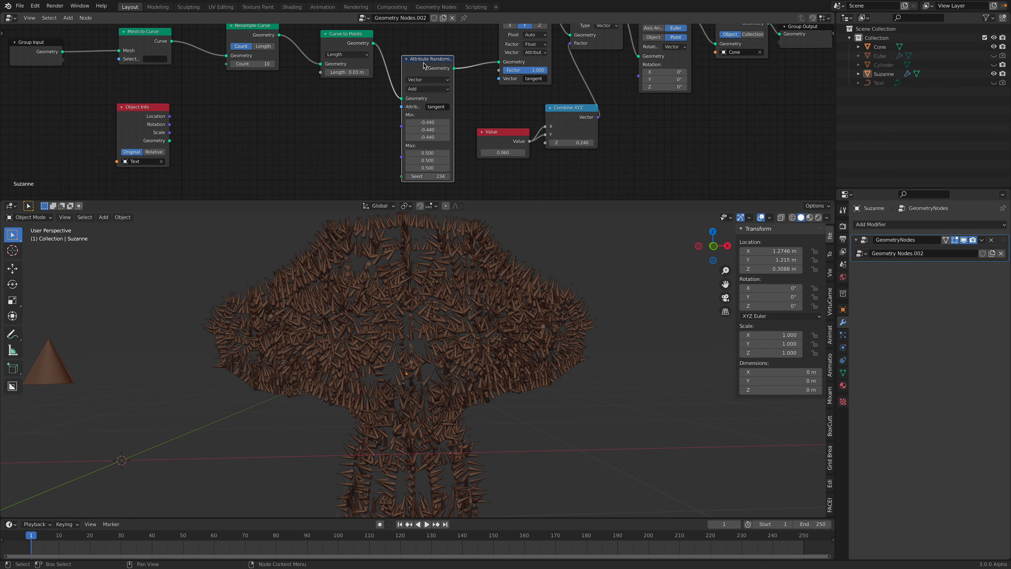
pyautogui.press('m')
pyautogui.press('m')
pyautogui.press('m')
pyautogui.moveTo(458, 381); pyautogui.dragTo(421, 423, button='middle')
pyautogui.moveTo(440, 327); pyautogui.dragTo(486, 382, button='middle')
pyautogui.press('Home')
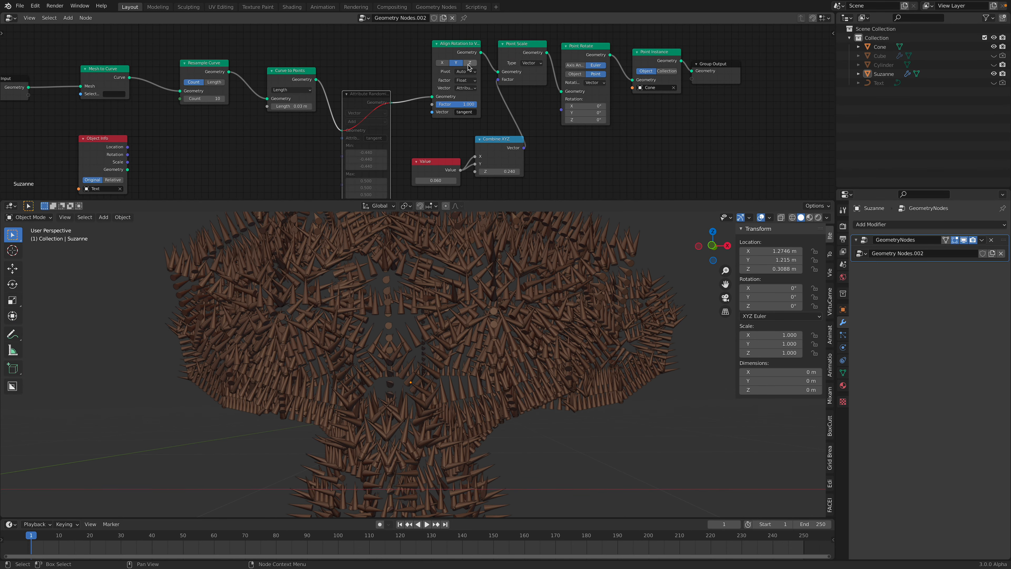
# Step: Compare the Y and Z axes on the Align Rotation to Vector node and leave it set to Z
pyautogui.scroll(3, 470, 68)
pyautogui.click(480, 67)
pyautogui.click(471, 67)
pyautogui.click(480, 67)
pyautogui.moveTo(448, 337)
pyautogui.mouseDown(button='middle')
pyautogui.moveTo(468, 335)
pyautogui.moveTo(449, 350)
pyautogui.mouseUp(button='middle')
# Step: Set the Value node to 0.120 and inspect the thicker cones along Suzanne's edges
pyautogui.moveTo(589, 149); pyautogui.dragTo(557, 88, button='middle')
pyautogui.moveTo(398, 165); pyautogui.dragTo(413, 165)
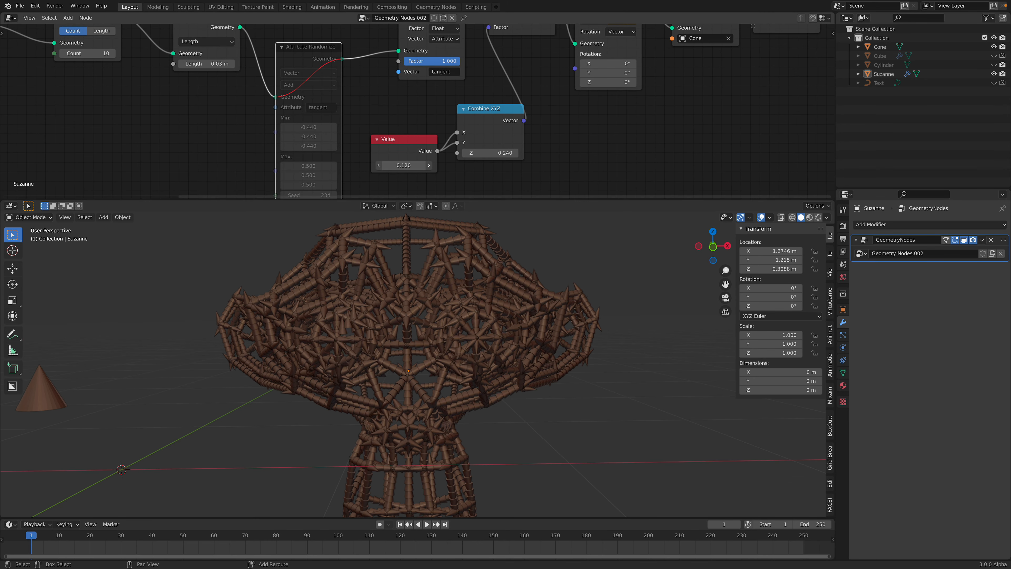
pyautogui.moveTo(371, 287); pyautogui.dragTo(397, 283, button='middle')
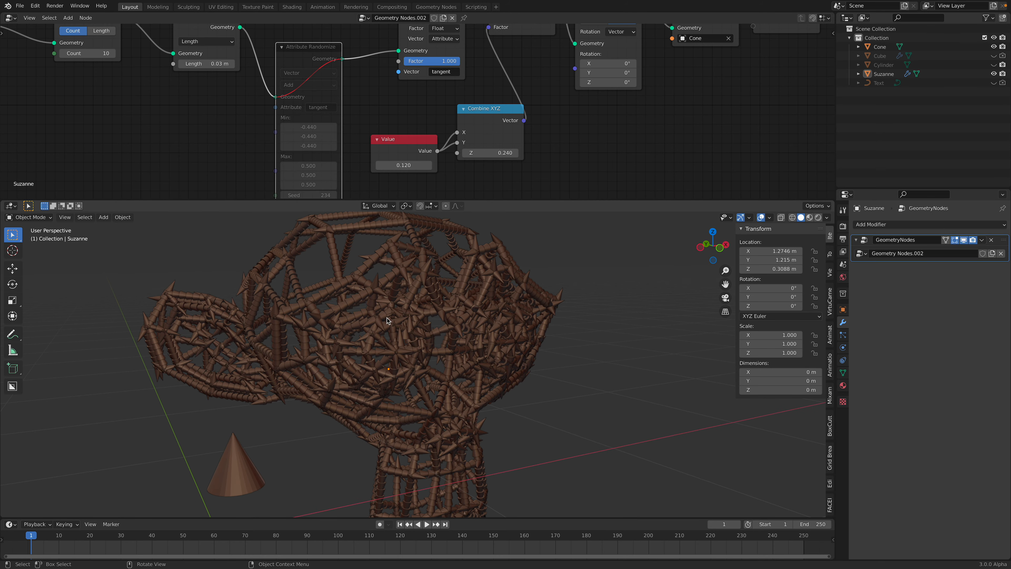
pyautogui.moveTo(388, 320); pyautogui.dragTo(333, 270, button='middle')
pyautogui.moveTo(410, 302); pyautogui.dragTo(524, 232, button='middle')
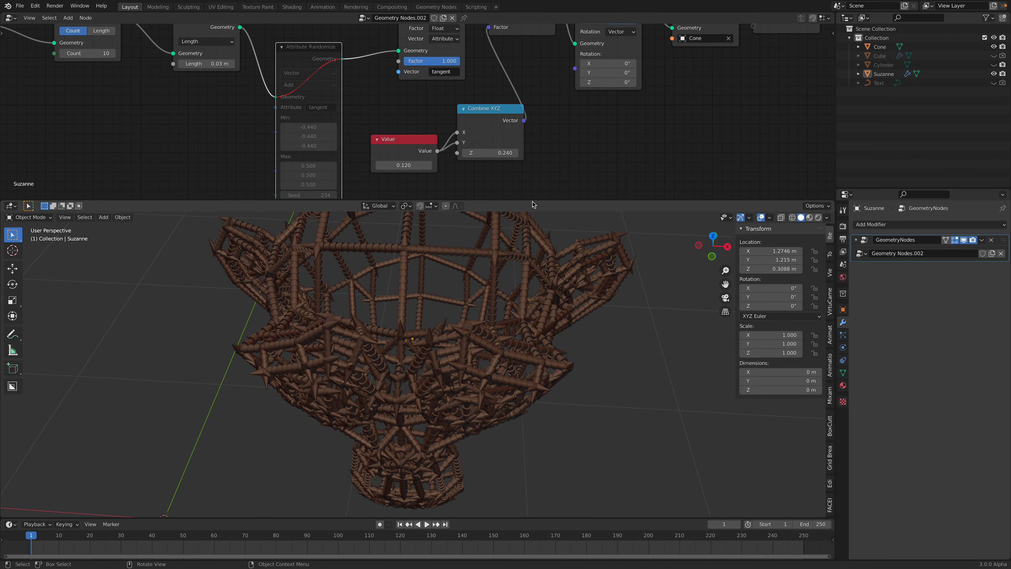
# Step: Enlarge the 3D viewport at the node editor's expense and save the file
pyautogui.moveTo(534, 146); pyautogui.dragTo(530, 117)
pyautogui.moveTo(513, 255); pyautogui.dragTo(509, 195, button='middle')
pyautogui.hotkey('ctrl', 's')
pyautogui.moveTo(504, 339); pyautogui.dragTo(478, 323, button='middle')
pyautogui.scroll(1, 526, 292)
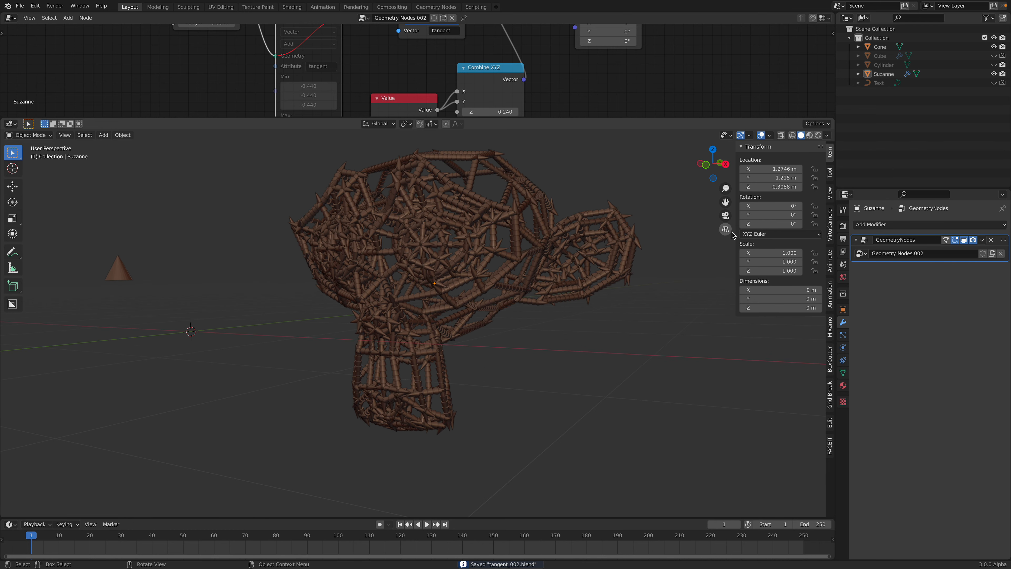
# Step: Hide the transform sidebar in the 3D viewport
pyautogui.press('n')
pyautogui.moveTo(677, 279); pyautogui.dragTo(562, 334, button='middle')
pyautogui.scroll(-1, 505, 307)
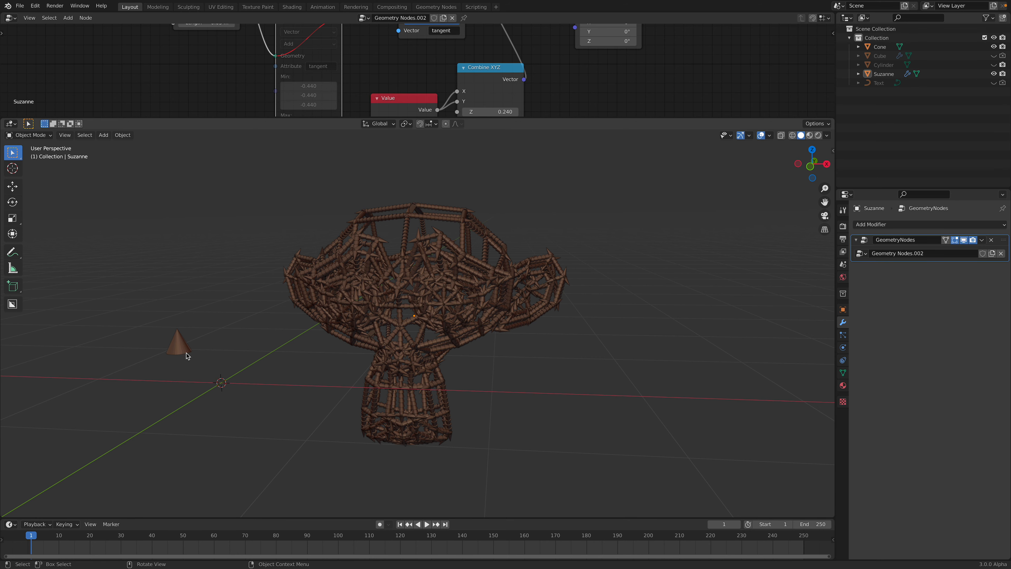
pyautogui.scroll(1, 188, 356)
pyautogui.moveTo(198, 370); pyautogui.dragTo(474, 327, button='middle')
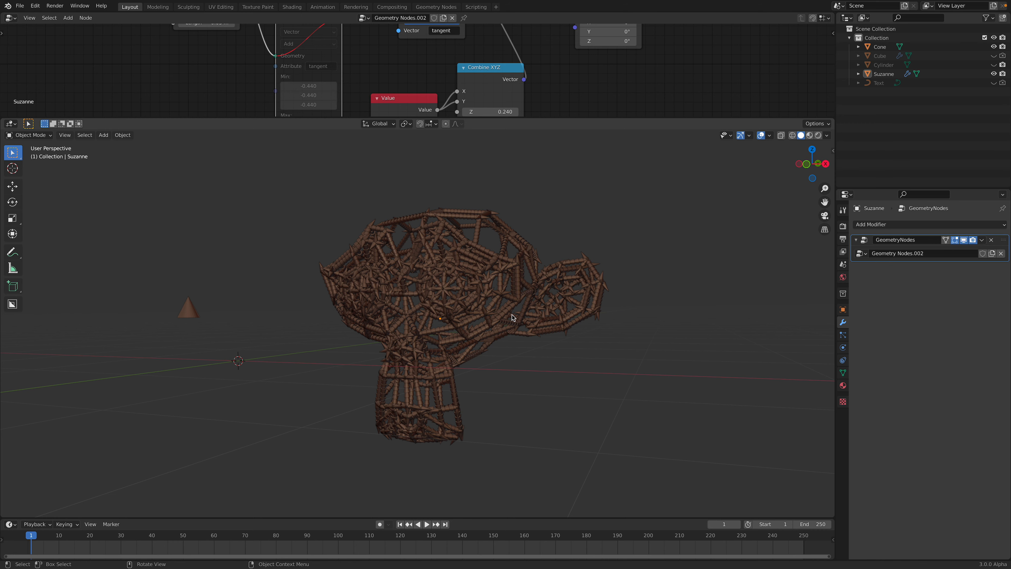